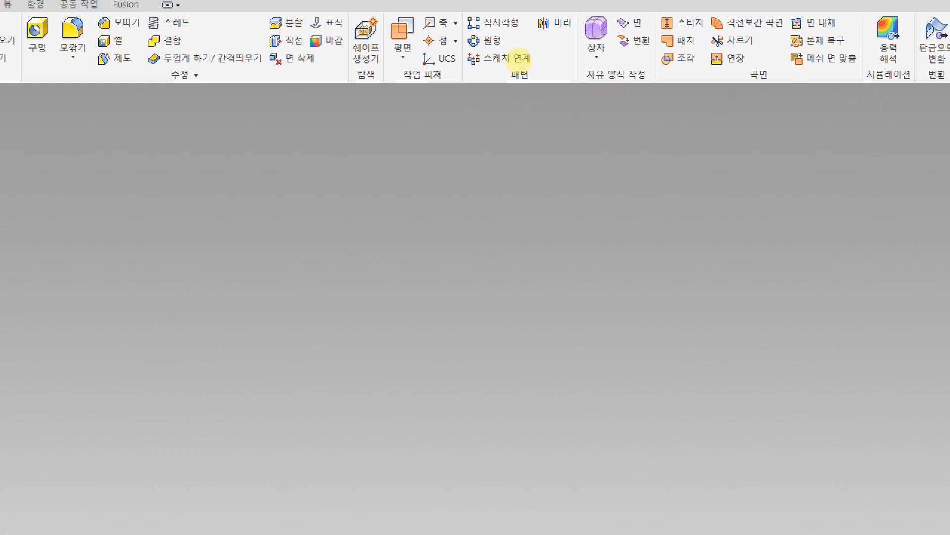
click(518, 56)
mouse_move(456, 10)
mouse_down()
mouse_move(508, 62)
mouse_move(537, 62)
mouse_move(534, 72)
mouse_up()
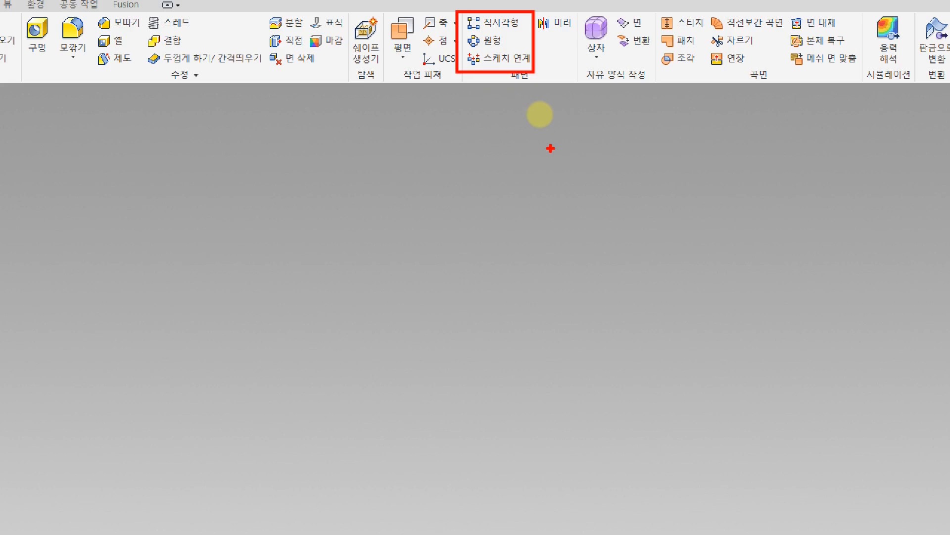
mouse_move(518, 19)
mouse_down()
mouse_move(519, 28)
mouse_move(532, 20)
mouse_move(516, 39)
mouse_up()
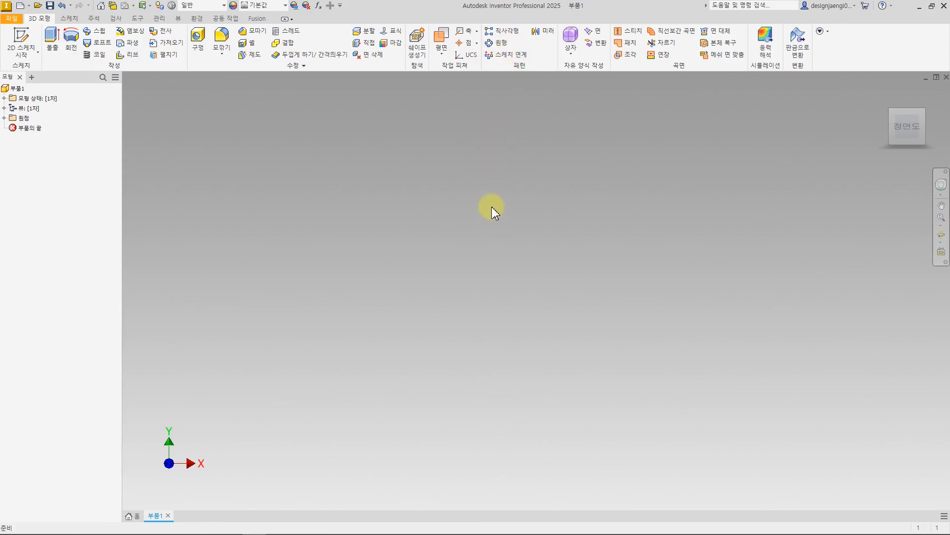
Step: Start a sketch on the horizontal XZ origin plane and draw a rectangle about 116 mm wide with one corner at the origin
click(21, 40)
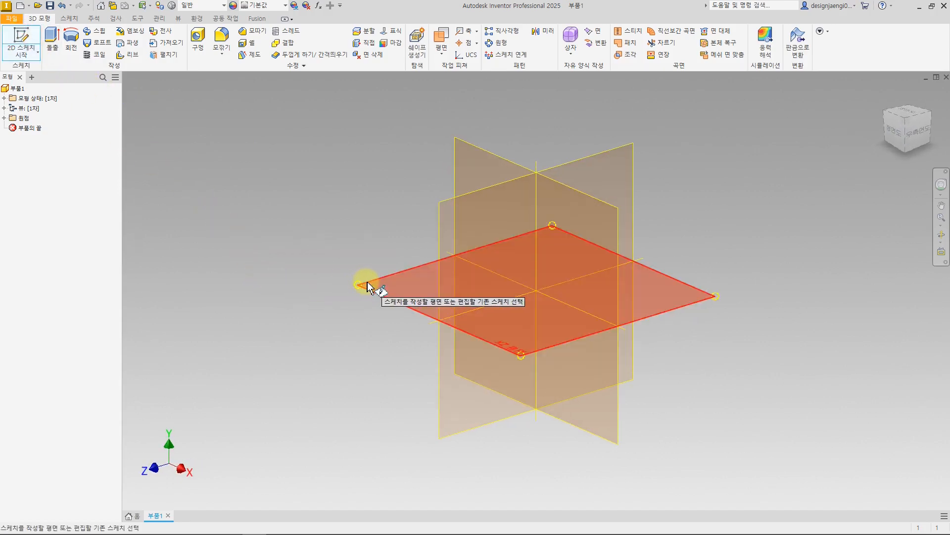
click(377, 288)
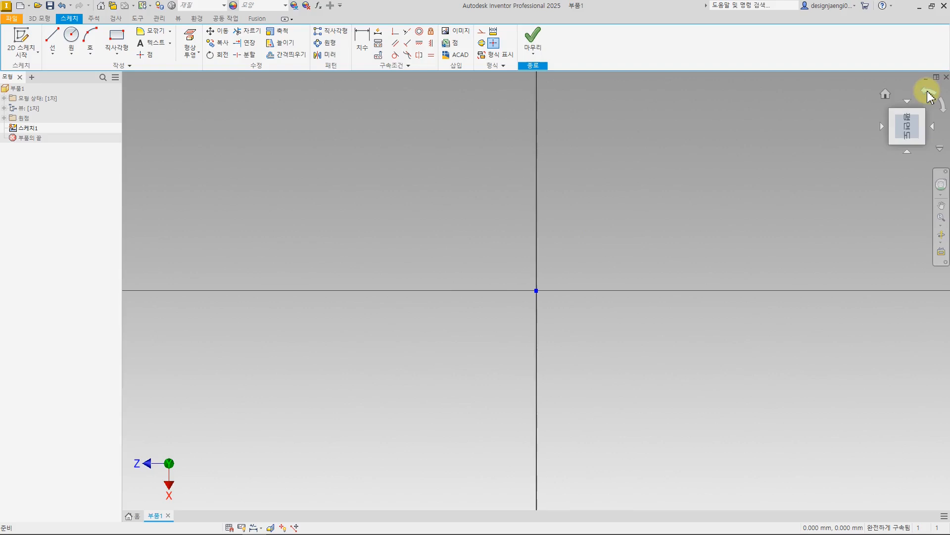
click(927, 90)
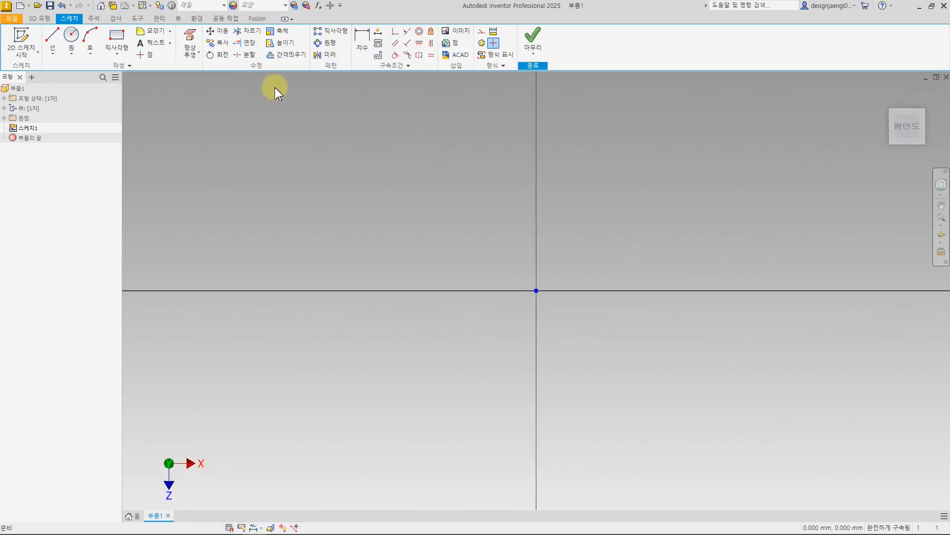
click(116, 39)
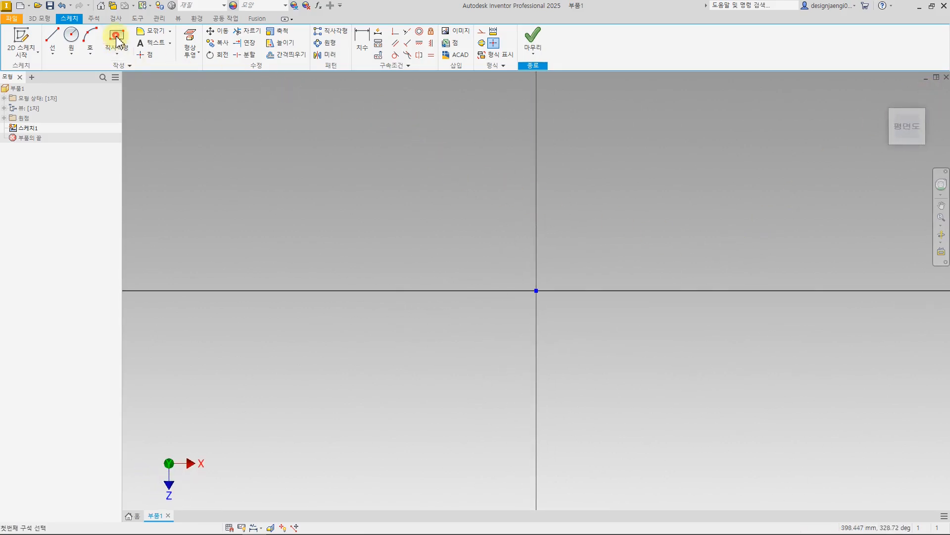
click(536, 290)
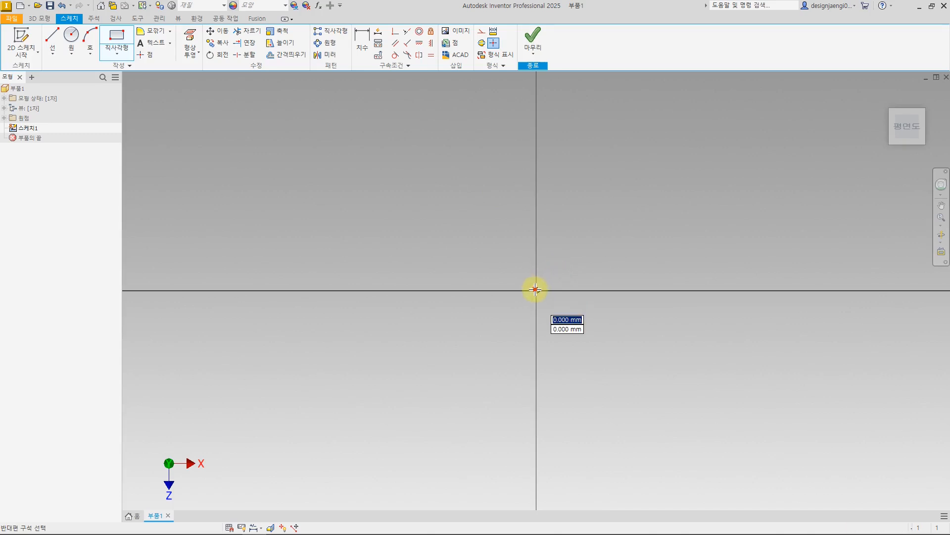
click(679, 178)
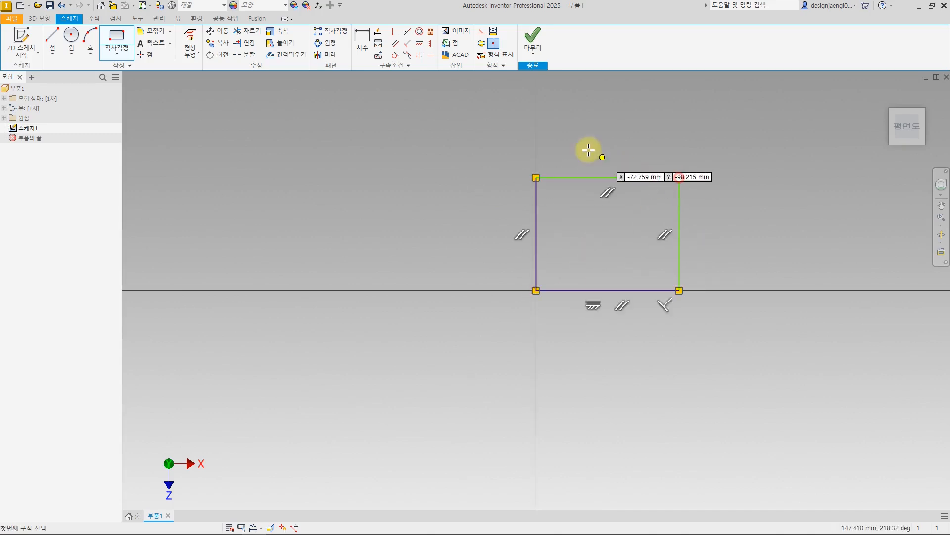
Step: Dimension the rectangle 150 mm wide and 100 mm deep, and finish the sketch
click(362, 41)
click(625, 179)
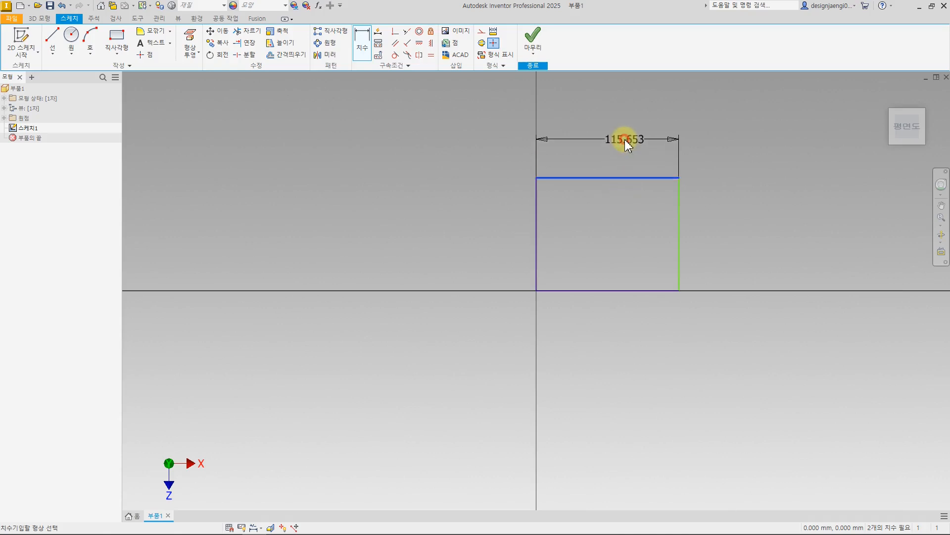
click(625, 139)
text(15)
key(Return)
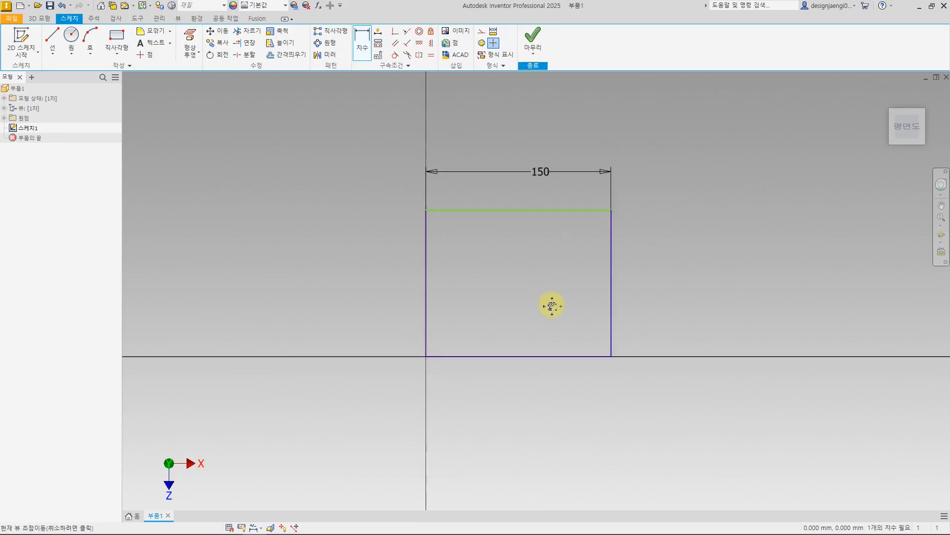
click(607, 253)
click(667, 268)
text(100)
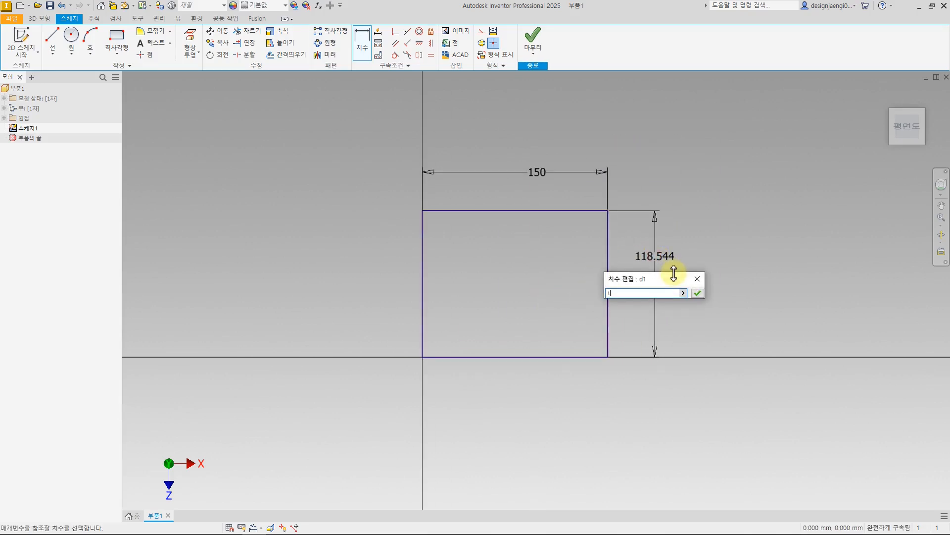
key(Return)
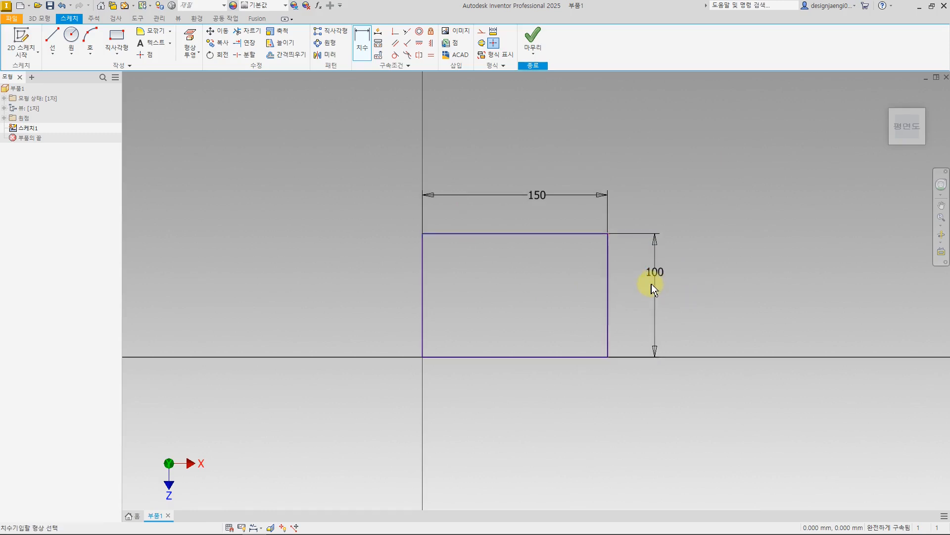
click(532, 38)
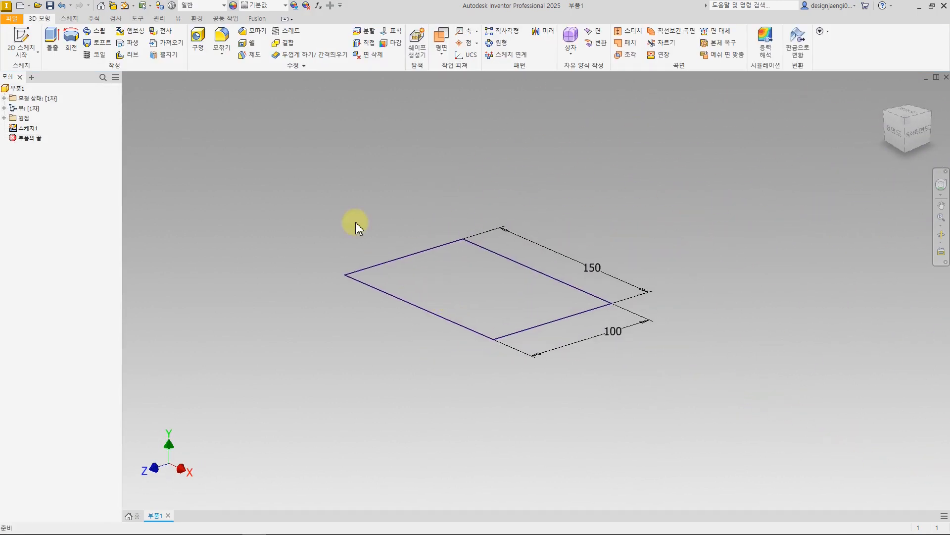
Step: Extrude the rectangle 15 mm upward into a plate
click(52, 40)
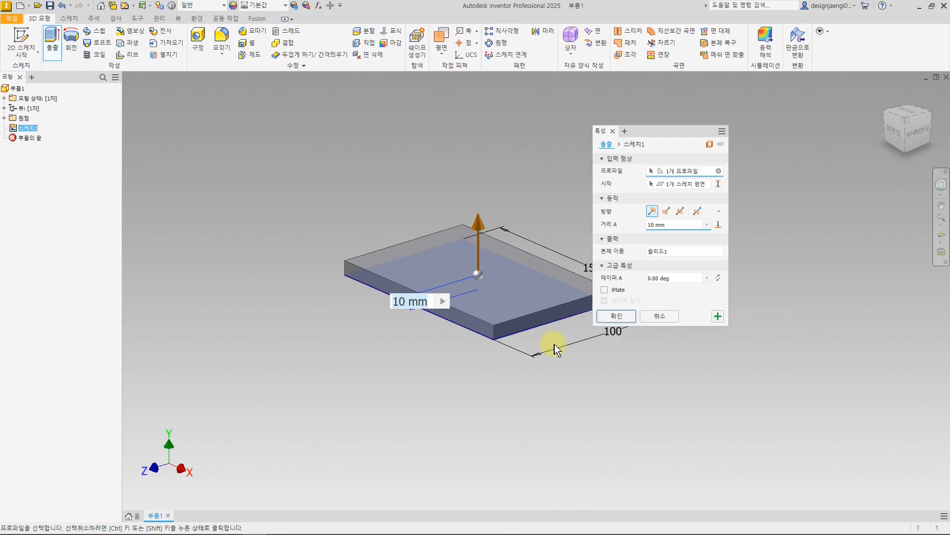
text(15)
click(610, 317)
Step: Start a sketch on the plate's upper face and draw a circle about 17 mm in diameter near the origin corner
middle_drag(557, 403, 583, 427)
shift+middle_drag(478, 381, 515, 399)
click(22, 42)
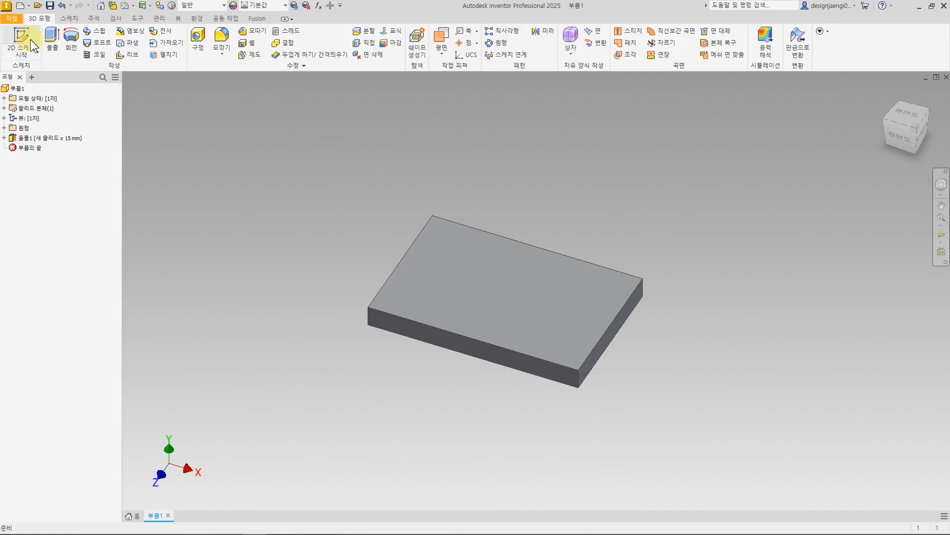
click(453, 269)
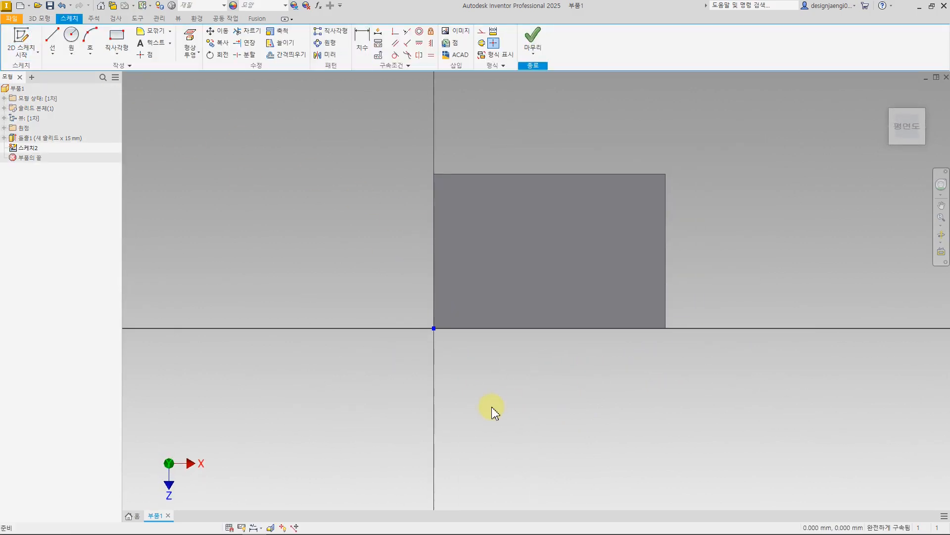
click(71, 37)
click(459, 303)
click(471, 307)
Step: Dimension the circle's diameter as 20 mm
key(d)
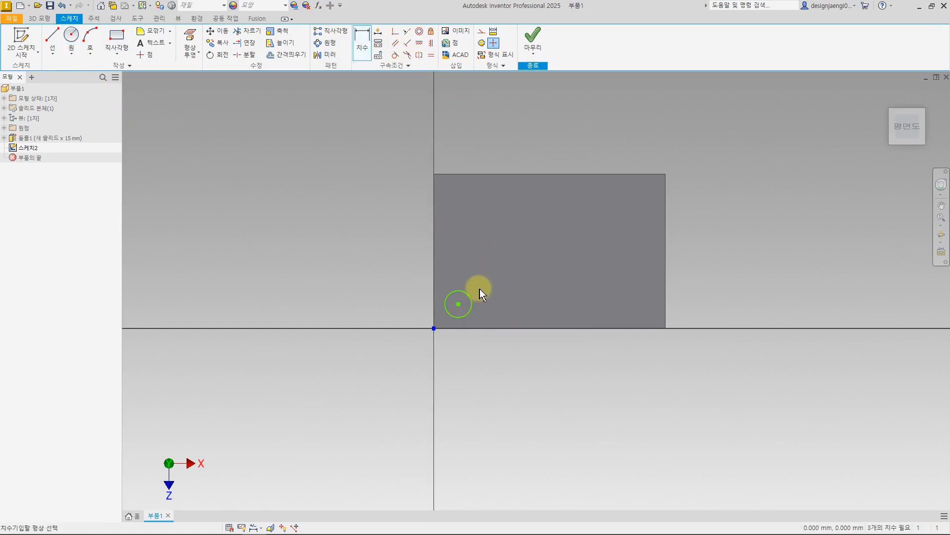
click(474, 307)
click(512, 290)
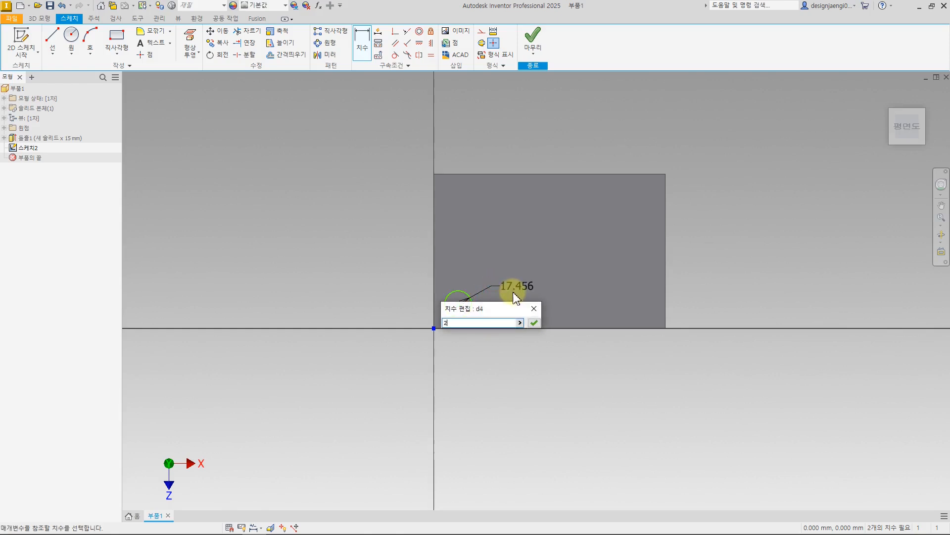
key(Return)
scroll(480, 315, up, 5)
key(Escape)
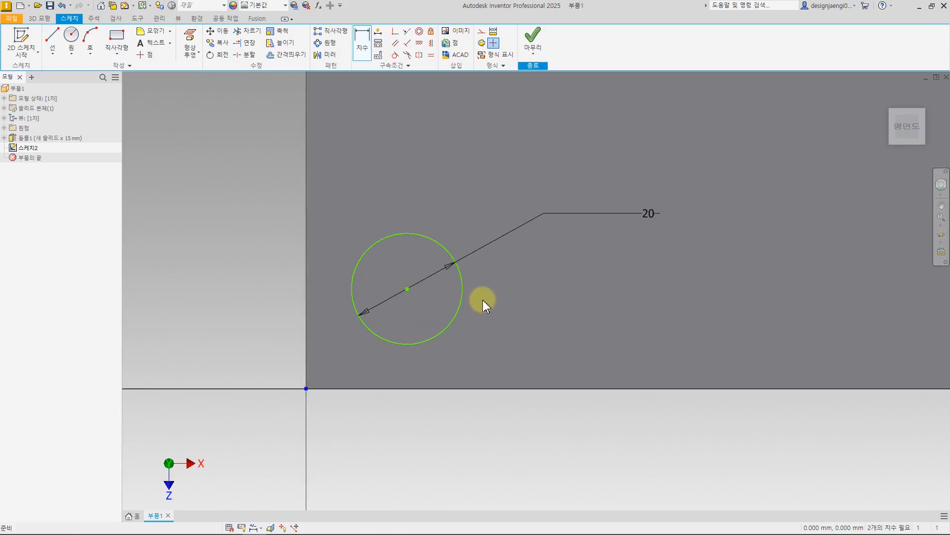
Step: Dimension the circle's center 15 mm from the origin along the X direction
scroll(462, 302, down, 3)
click(363, 39)
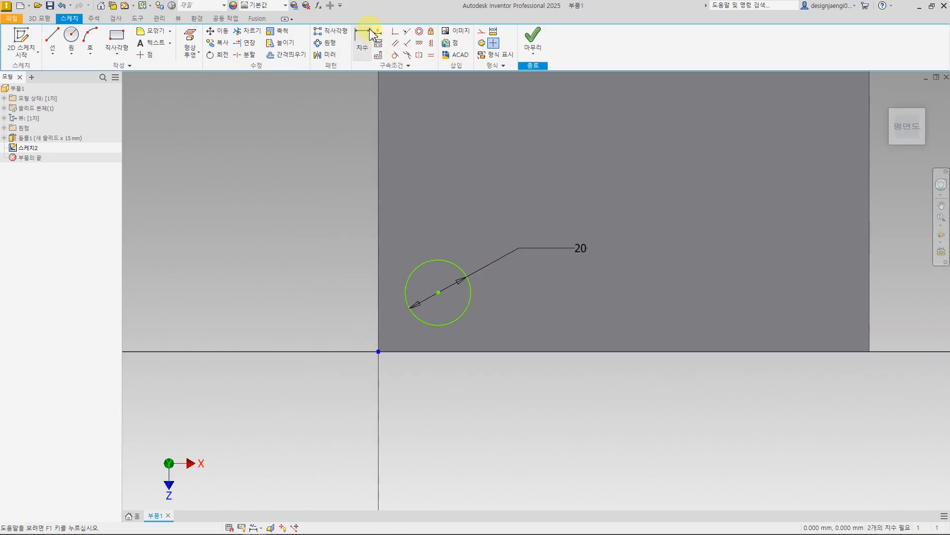
click(438, 293)
click(378, 351)
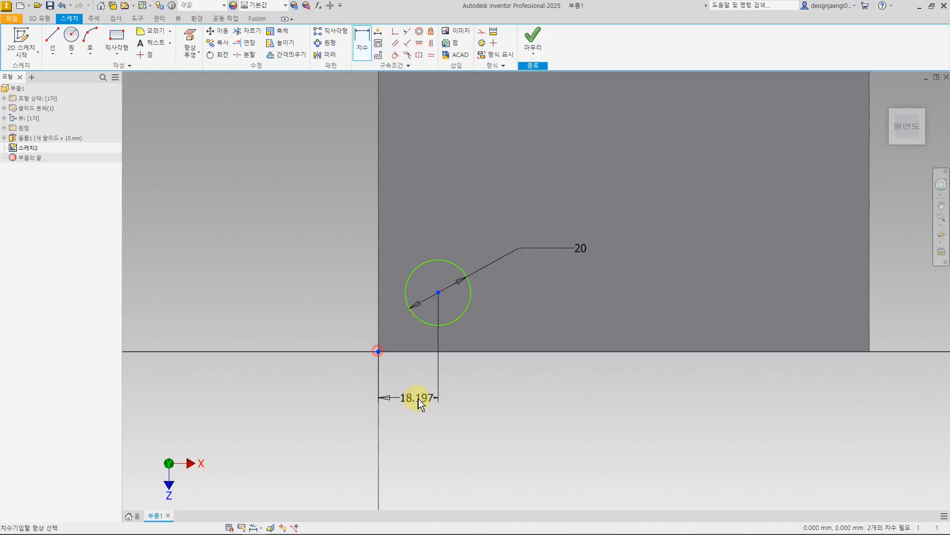
click(417, 405)
text(15)
key(Return)
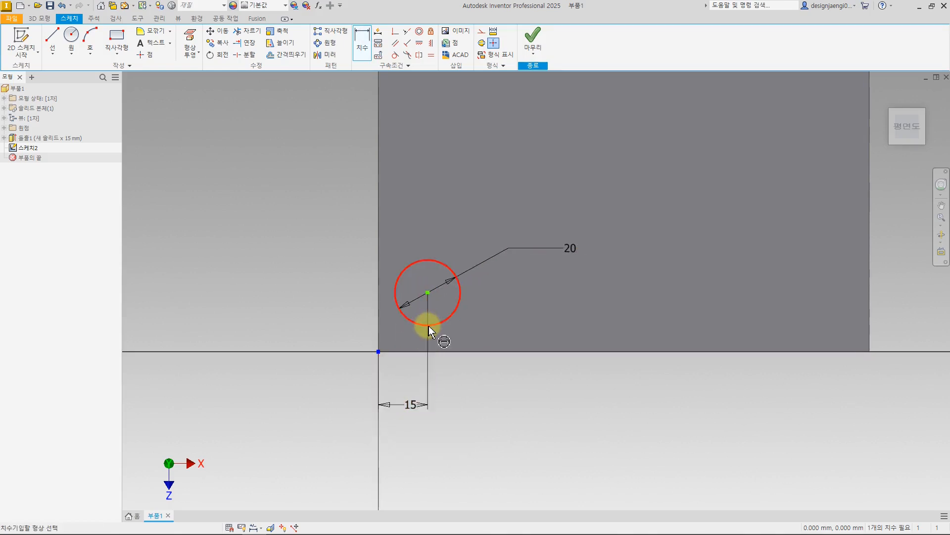
Step: Dimension the circle's center 15 mm from the origin along the Z direction and finish the sketch
click(428, 293)
click(378, 351)
click(345, 344)
text(15)
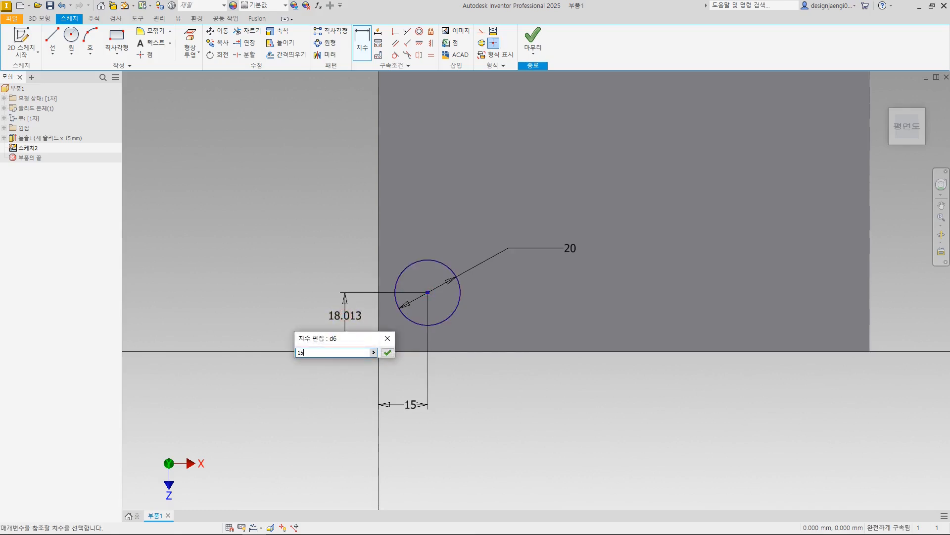
key(Return)
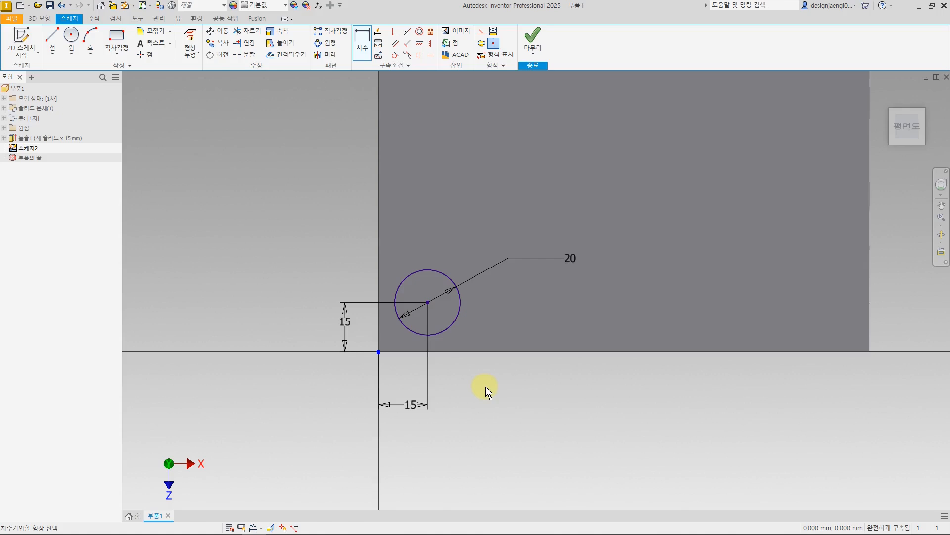
click(532, 37)
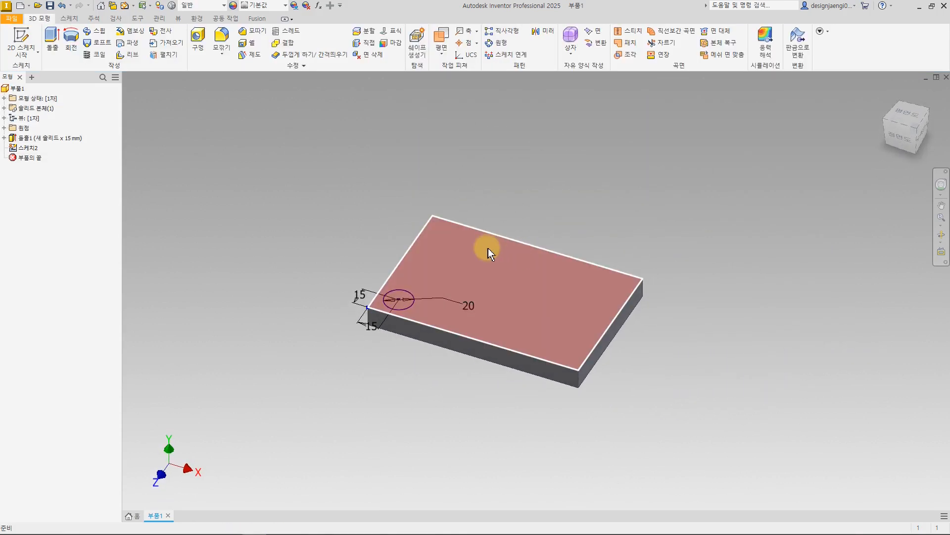
Step: Extrude the circle 15 mm upward as a cylindrical boss joined to the plate
click(52, 39)
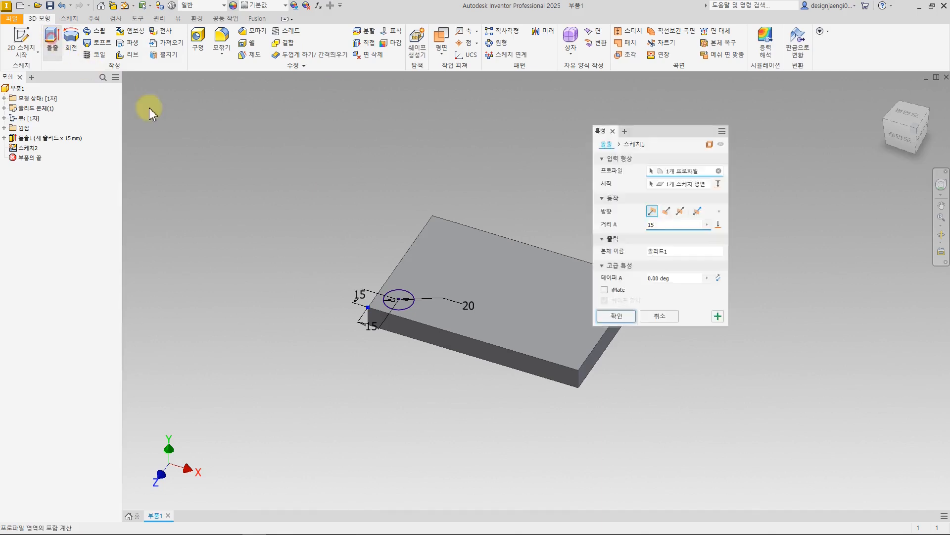
click(616, 317)
scroll(425, 347, up, 3)
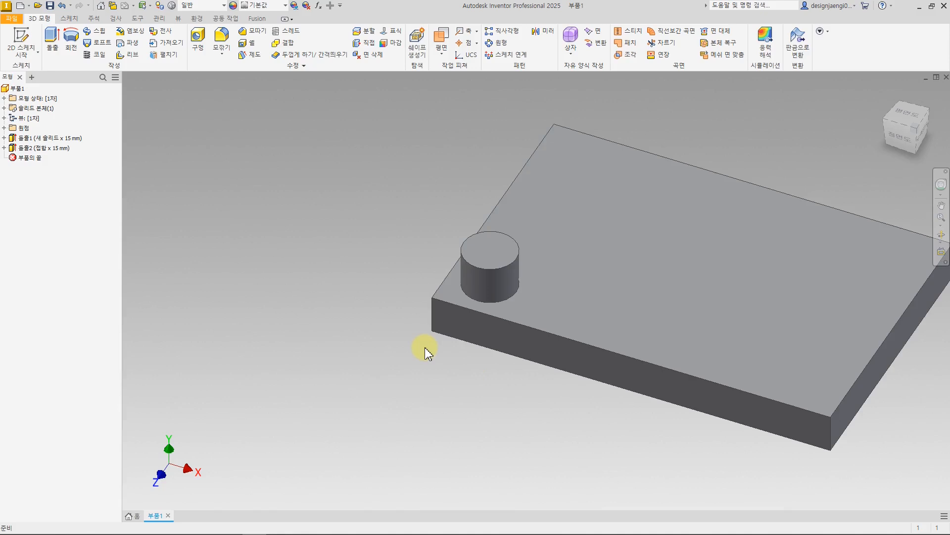
middle_drag(425, 347, 411, 367)
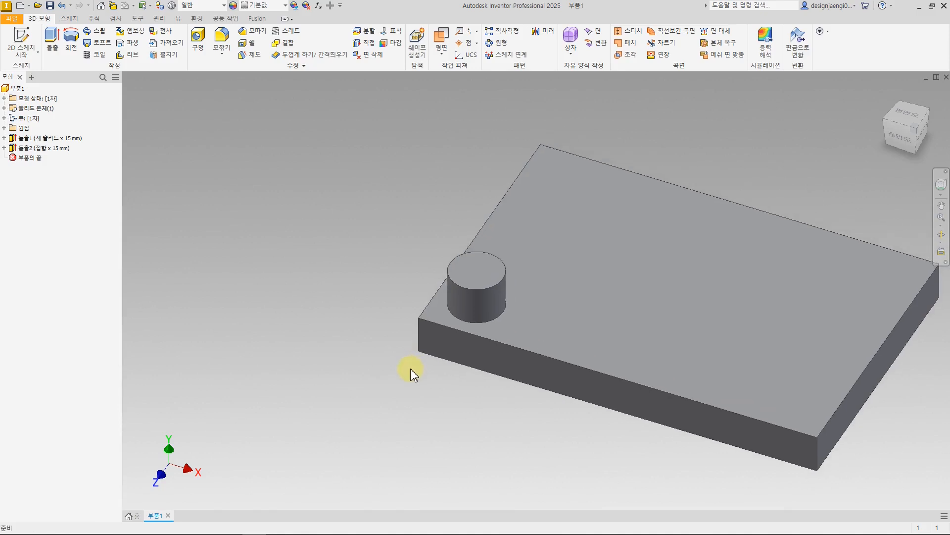
scroll(353, 335, down, 3)
shift+middle_drag(353, 334, 387, 381)
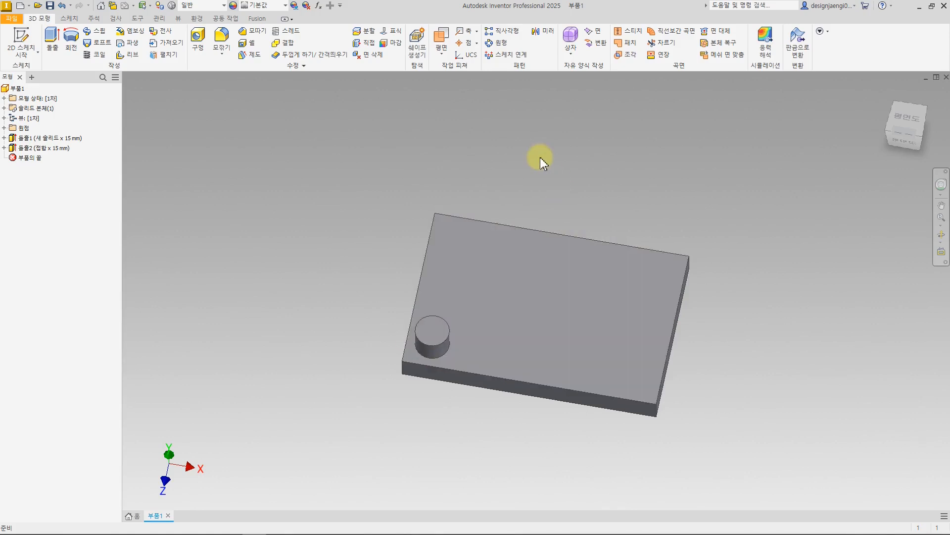
click(504, 35)
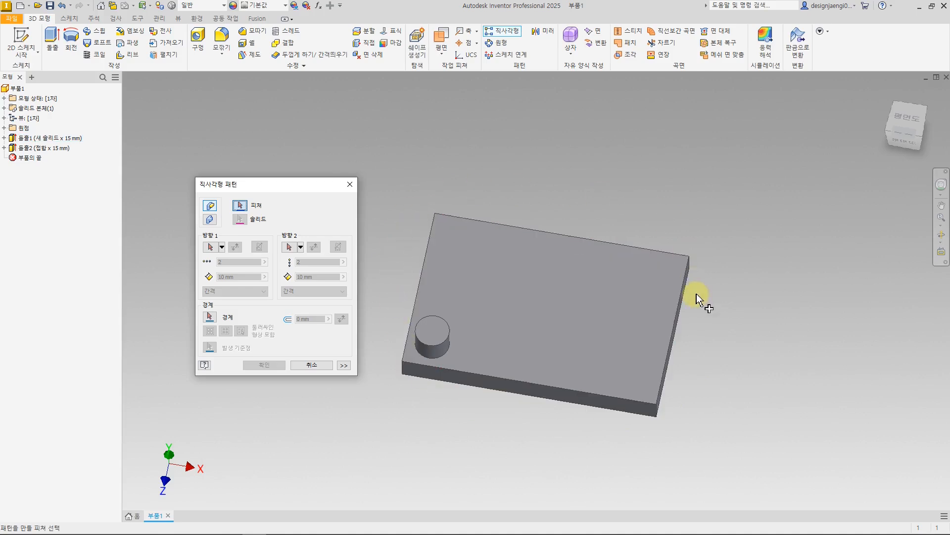
click(621, 275)
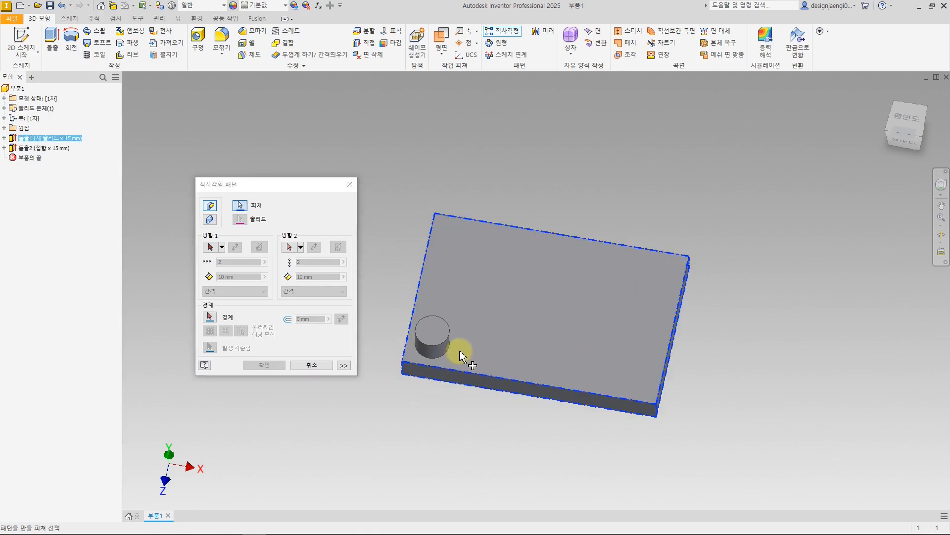
click(434, 349)
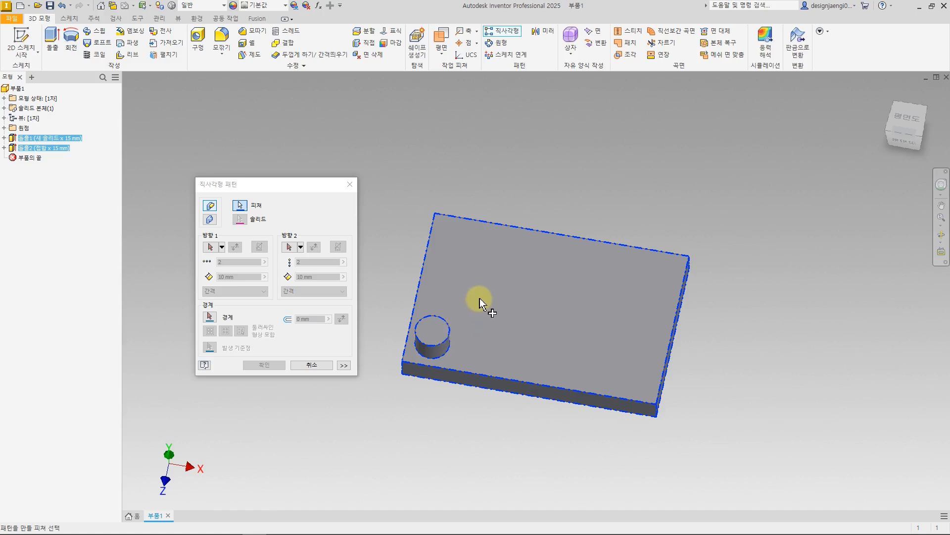
click(212, 205)
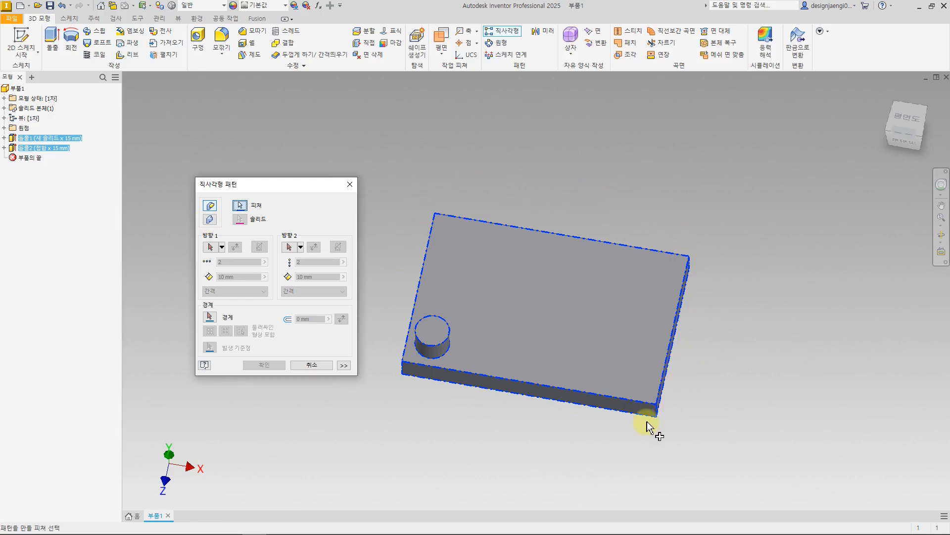
click(560, 453)
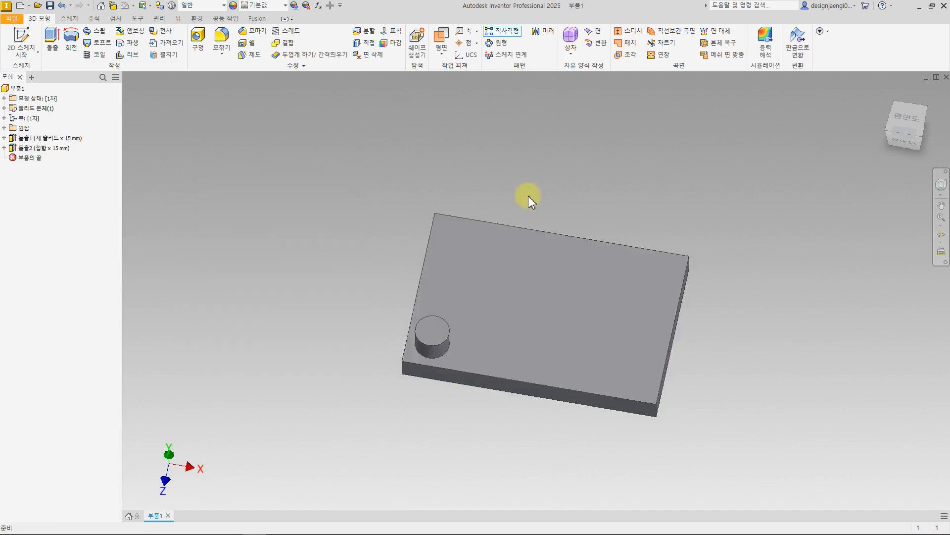
Step: Start a rectangular pattern with only the cylindrical boss extrusion as the feature to repeat
click(503, 31)
middle_drag(502, 426, 539, 390)
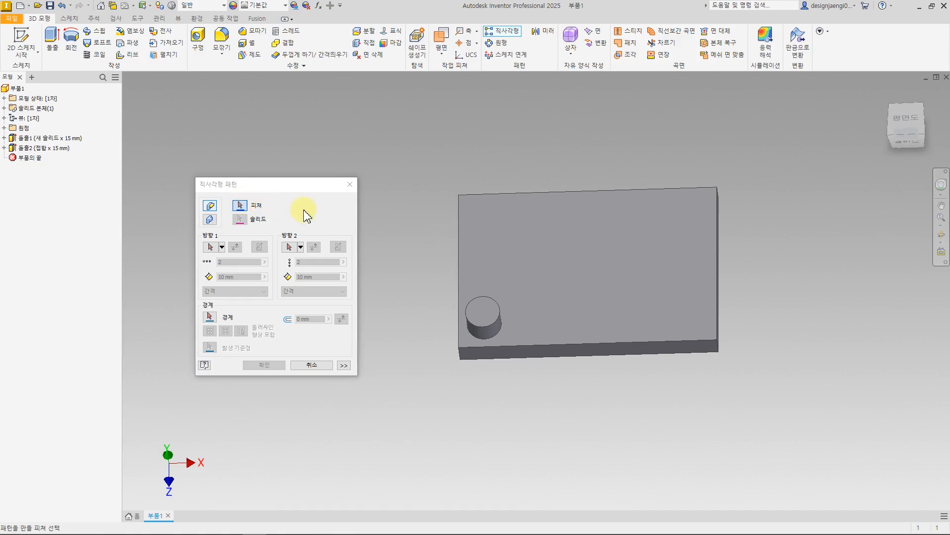
click(481, 326)
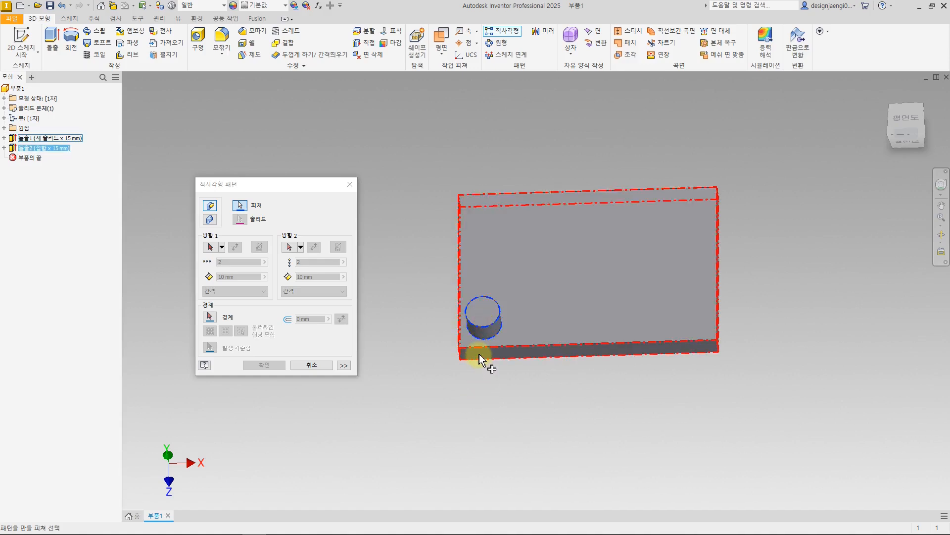
click(487, 329)
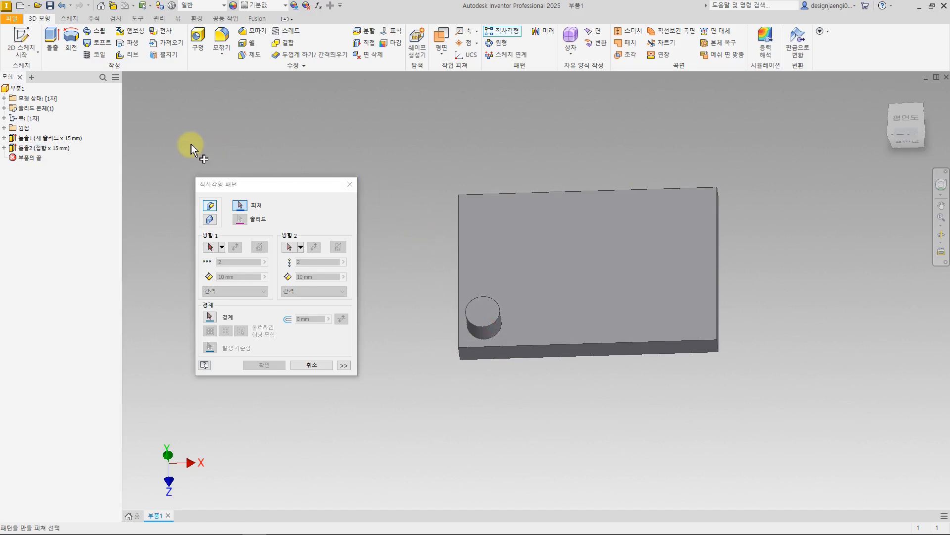
click(48, 149)
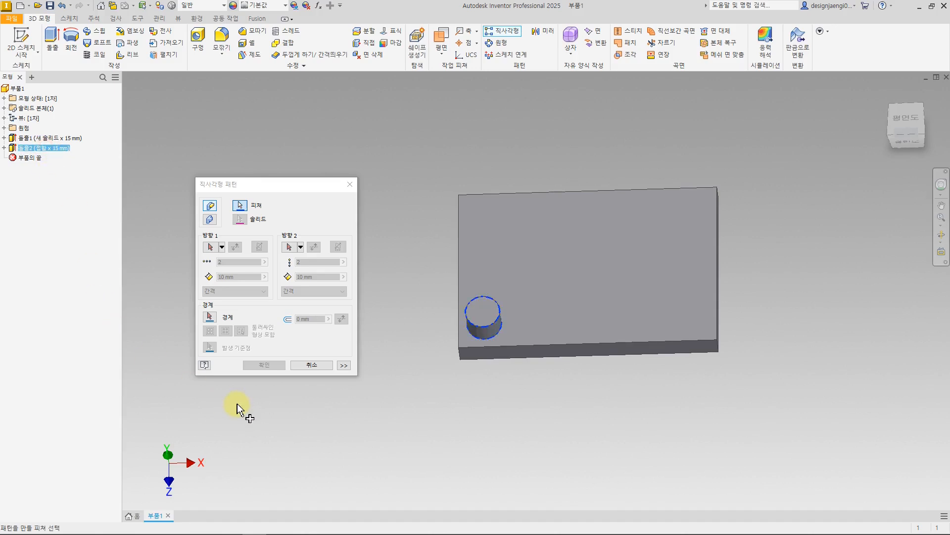
mouse_move(501, 434)
shift+middle_down()
mouse_move(488, 430)
mouse_move(510, 424)
mouse_move(510, 439)
shift+middle_up()
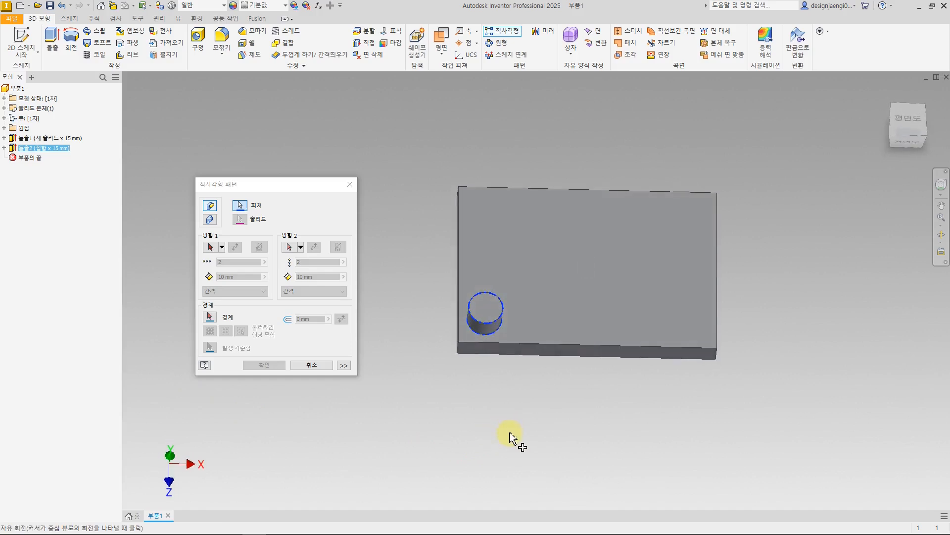
Step: Use the plate's front side face as the reference for the first pattern direction
click(211, 248)
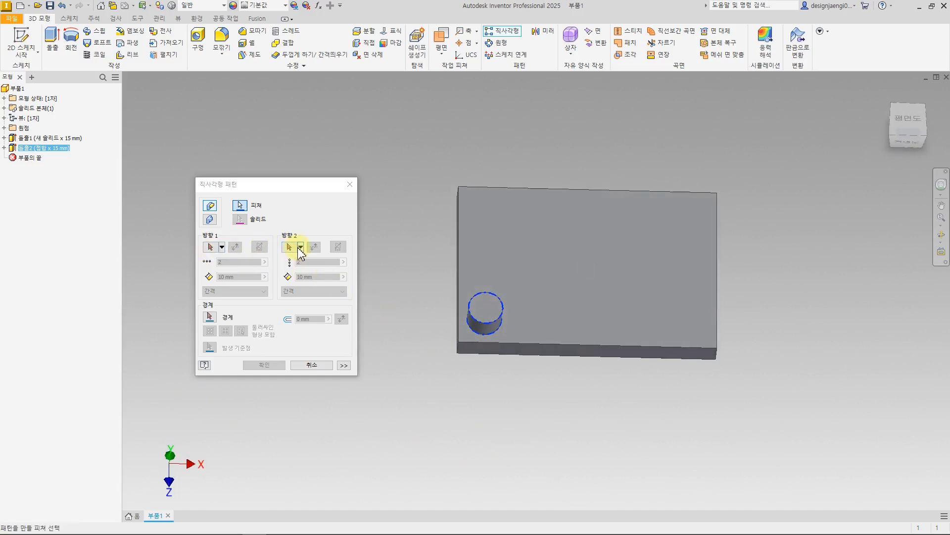
click(210, 248)
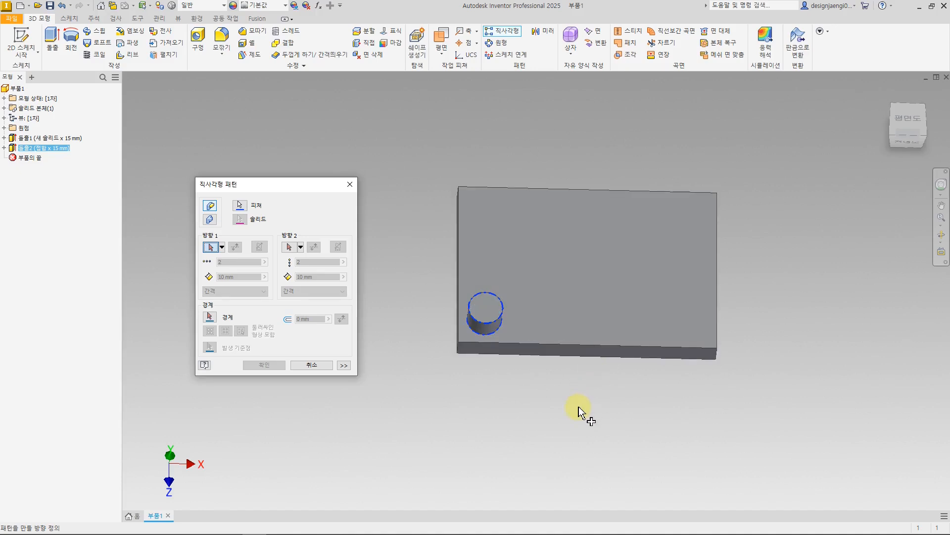
shift+middle_drag(583, 405, 584, 383)
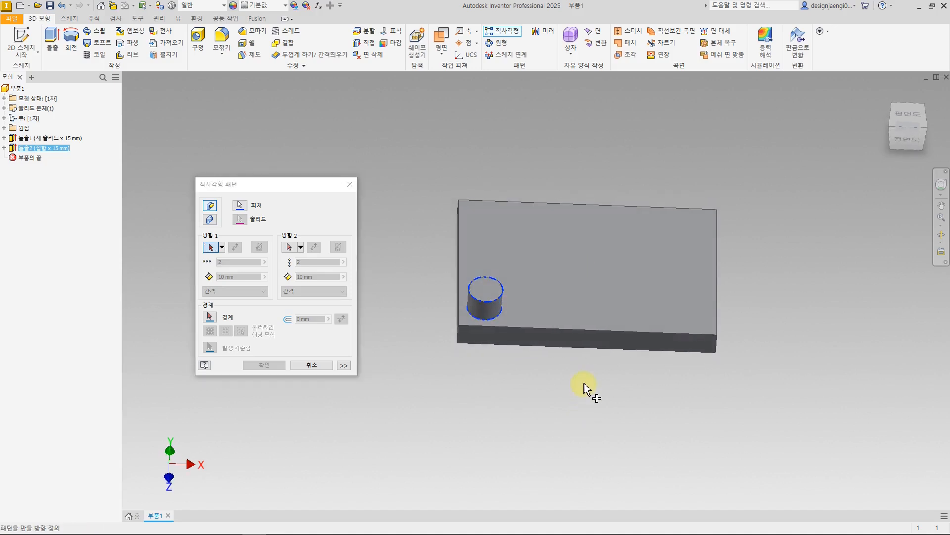
click(594, 340)
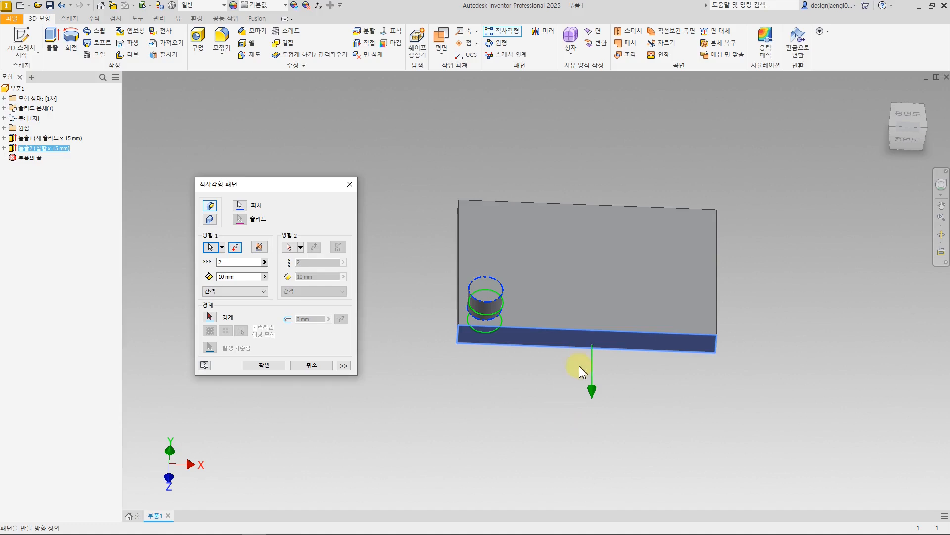
shift+middle_drag(558, 388, 558, 409)
Step: Set the first direction's instance count to 5 and the spacing to 30 mm
click(238, 262)
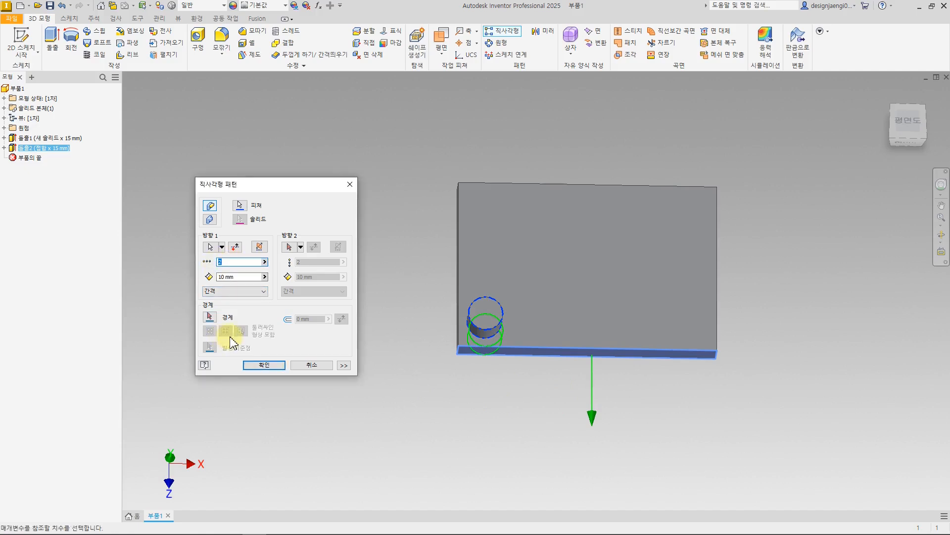
text(5)
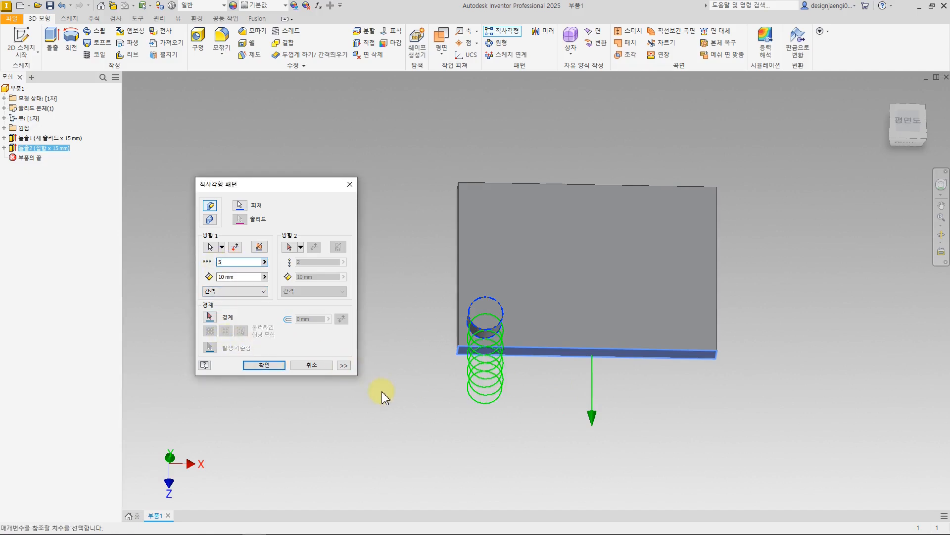
click(225, 277)
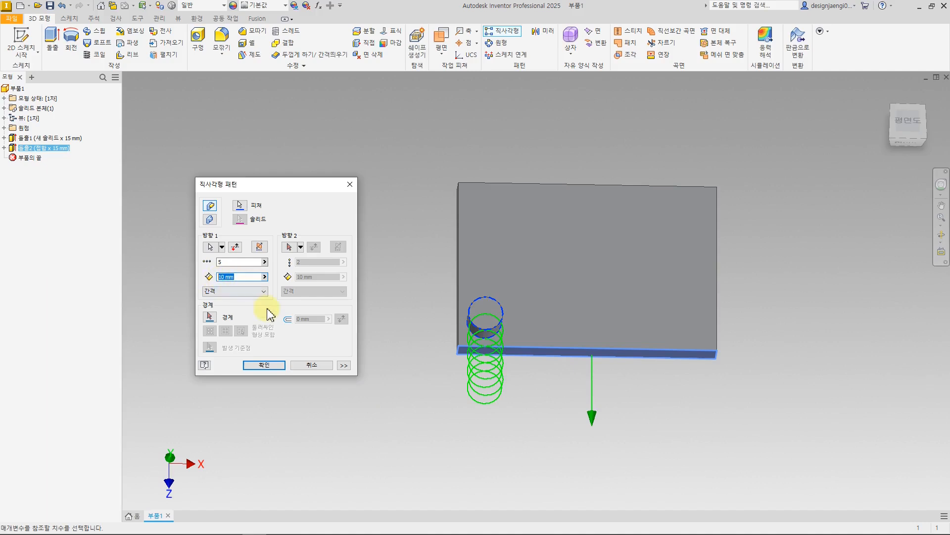
text(30)
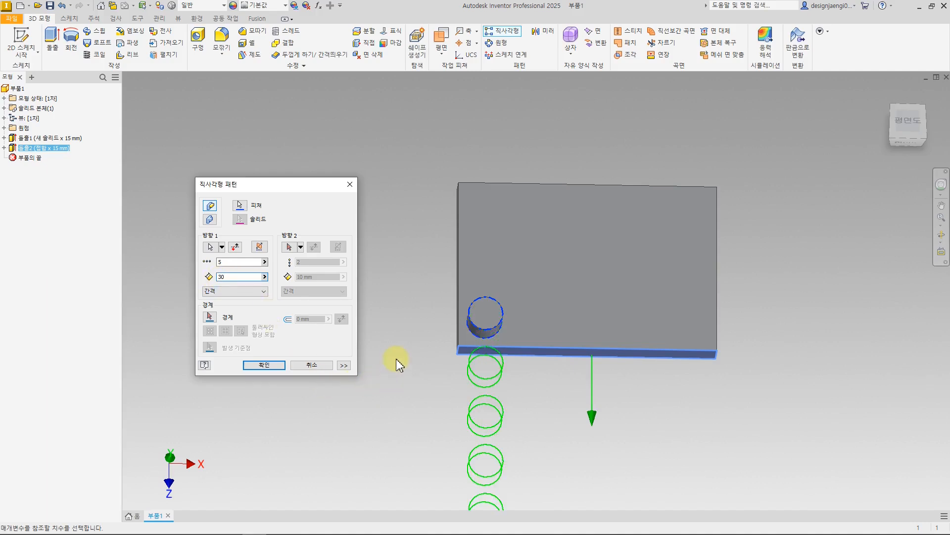
middle_drag(395, 363, 404, 336)
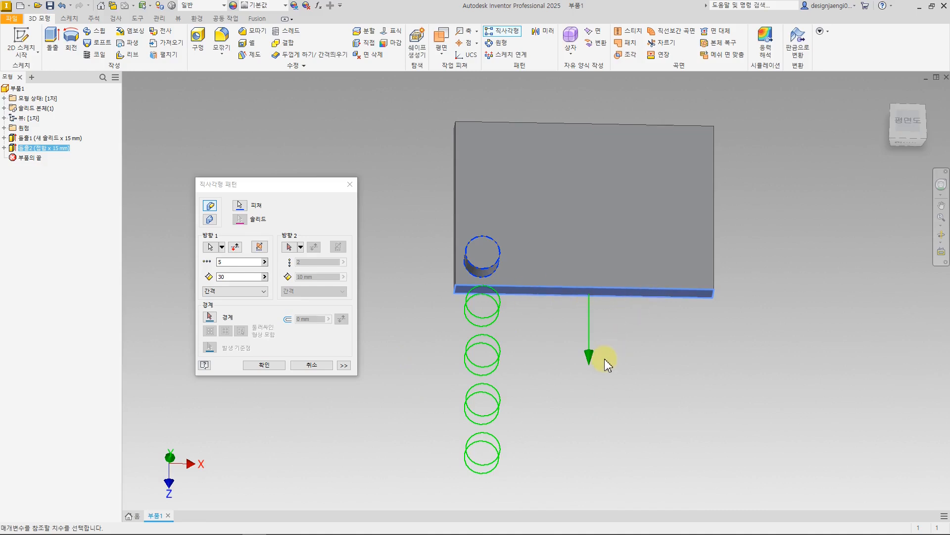
shift+middle_drag(588, 393, 563, 376)
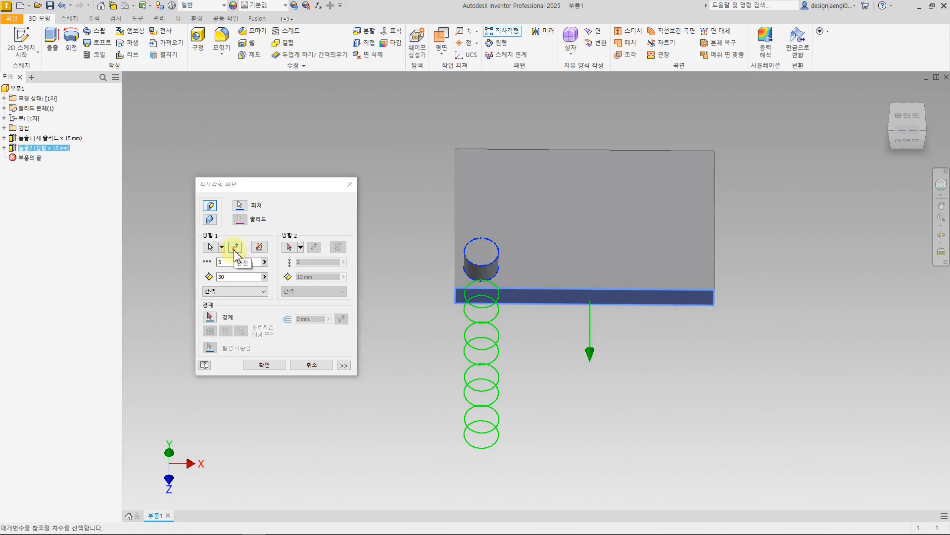
Step: Reverse the first pattern direction back and forth and deselect the front side face as its reference
click(235, 247)
click(235, 251)
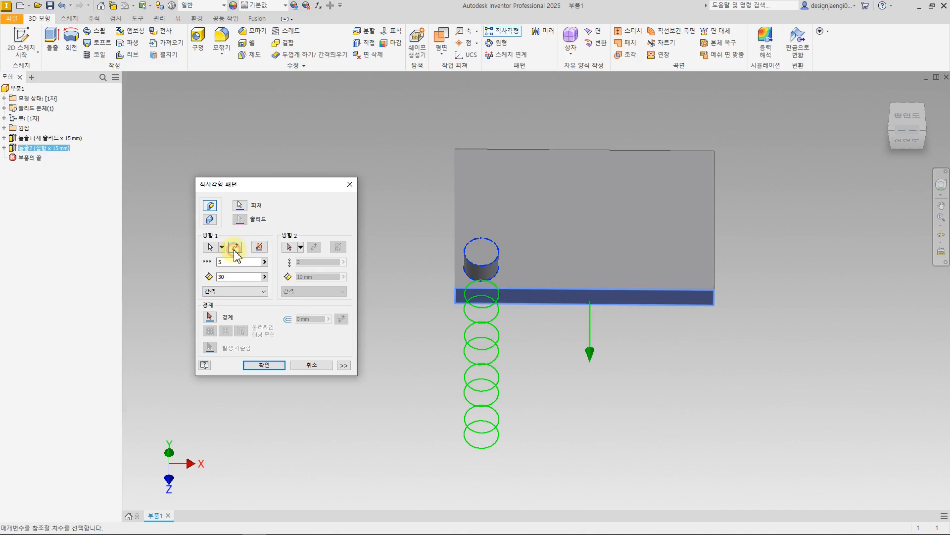
click(235, 252)
click(235, 247)
click(235, 248)
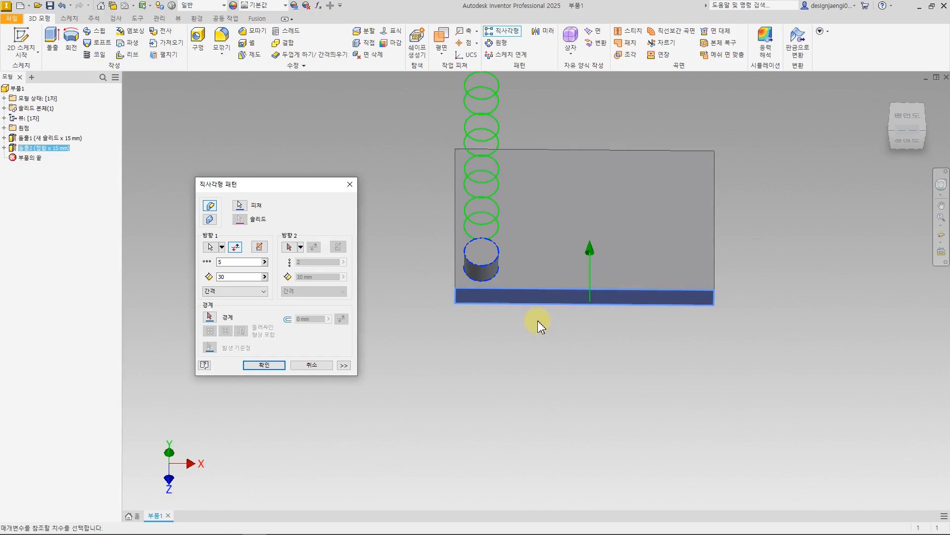
click(209, 247)
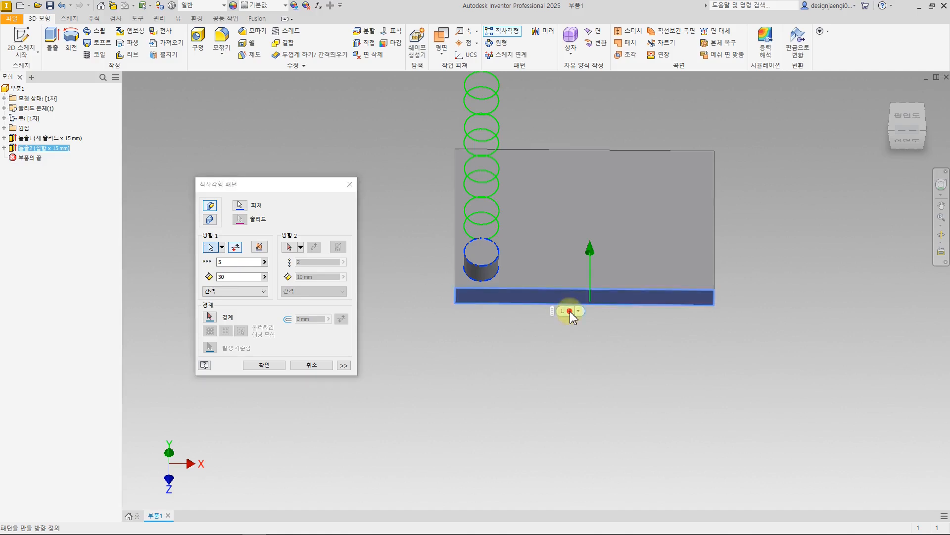
click(523, 296)
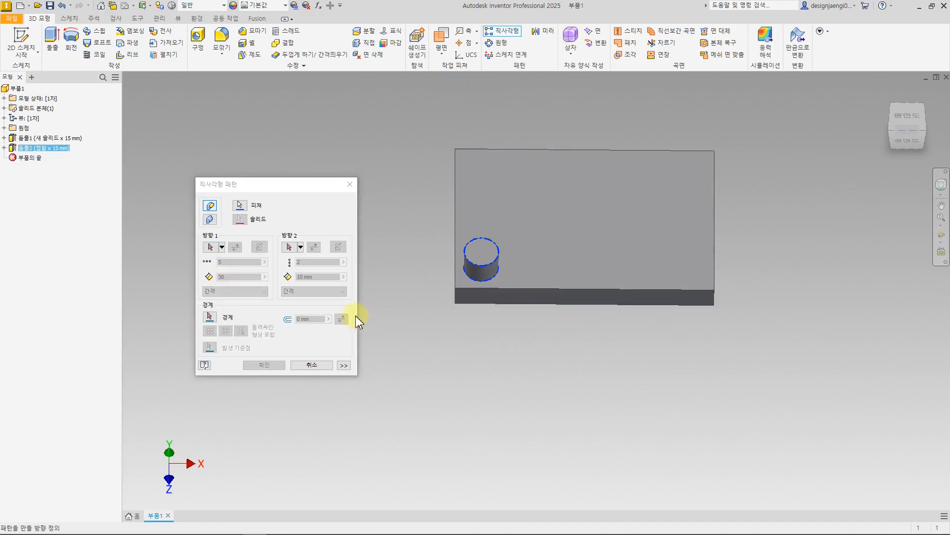
Step: Set the plate's top front edge as the first pattern direction and flip it so the copies run along the plate
click(212, 247)
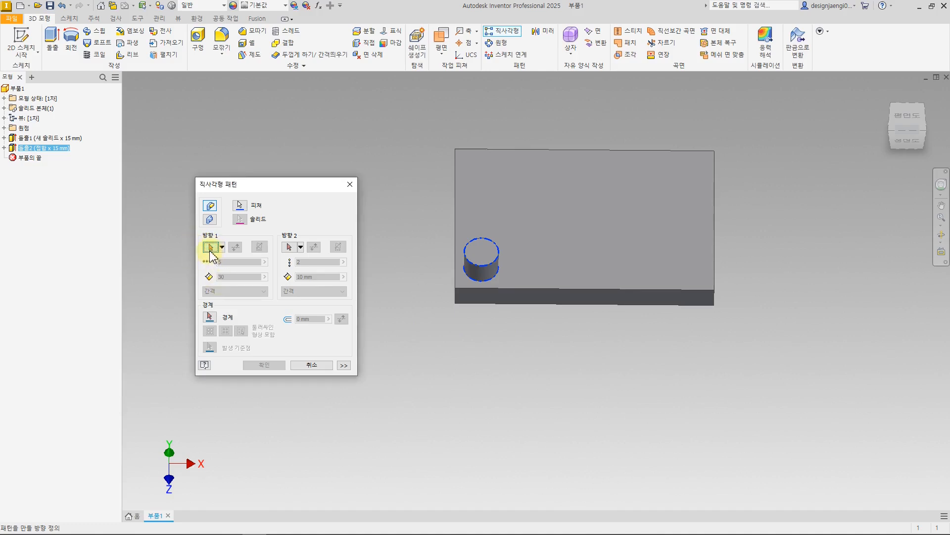
click(566, 291)
middle_drag(537, 375, 611, 320)
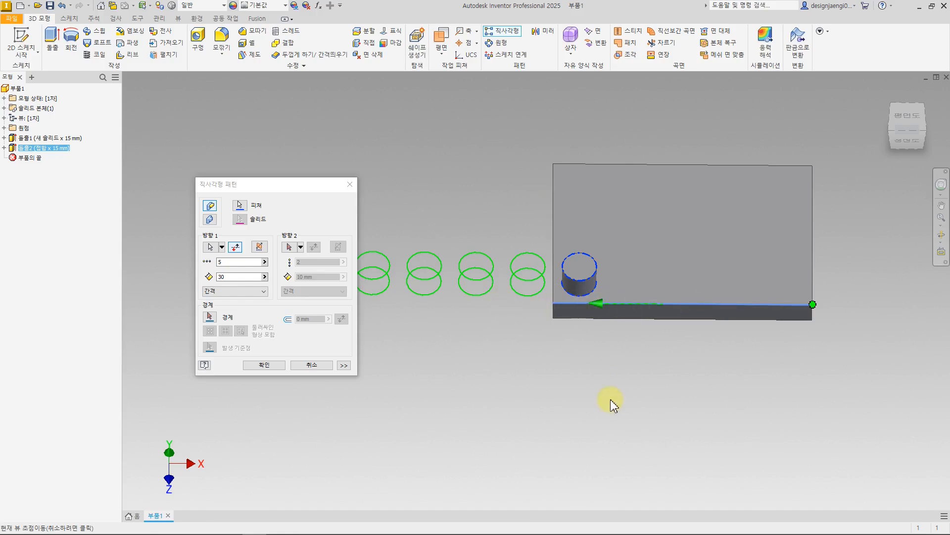
drag(292, 184, 268, 197)
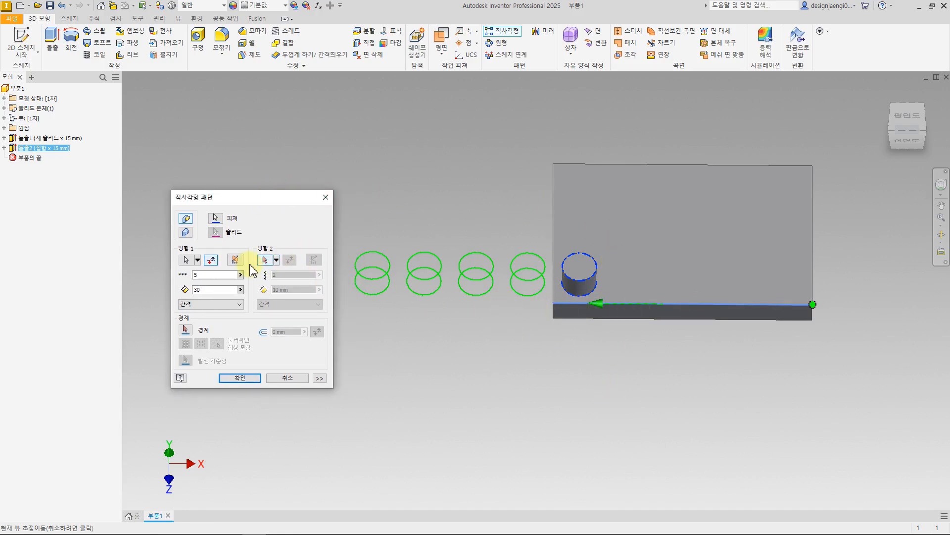
click(211, 263)
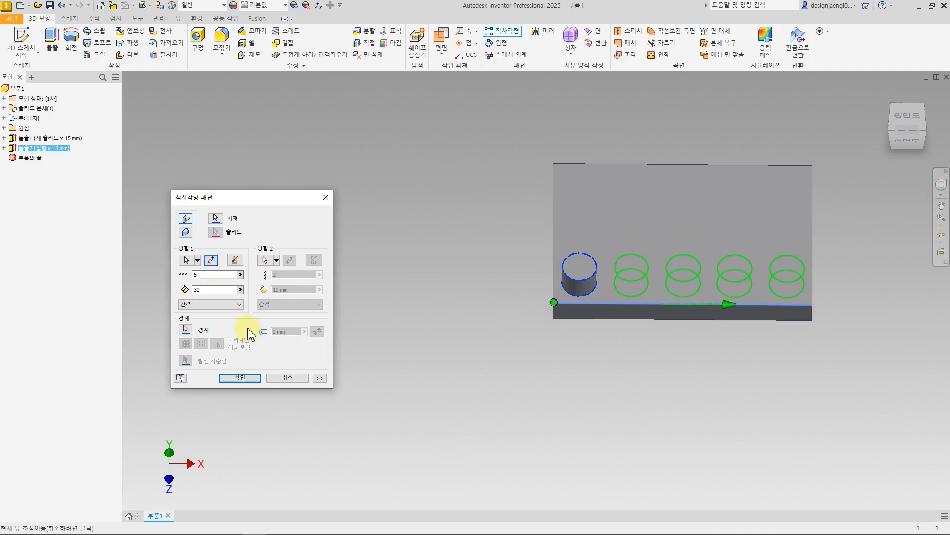
Step: Enter 30 mm as the first direction's spacing and create the rectangular pattern
click(209, 290)
text(30)
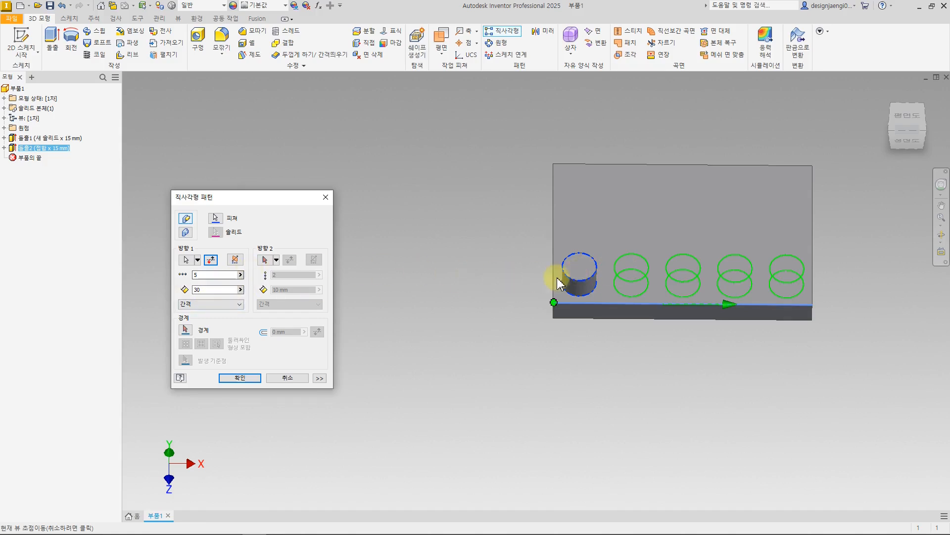
click(241, 377)
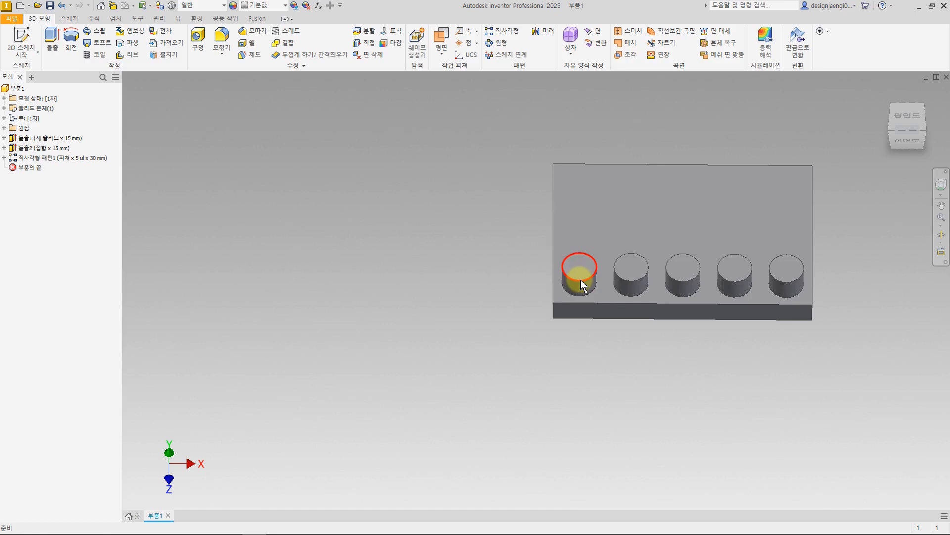
Step: Edit the original boss's sketch, set the circle's diameter to 15 mm and finish the sketch
click(577, 294)
click(515, 319)
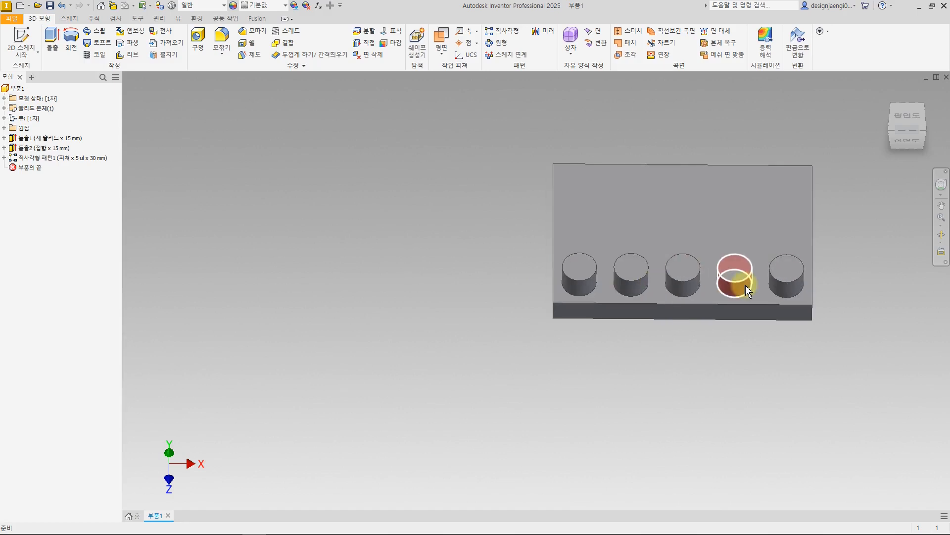
click(4, 147)
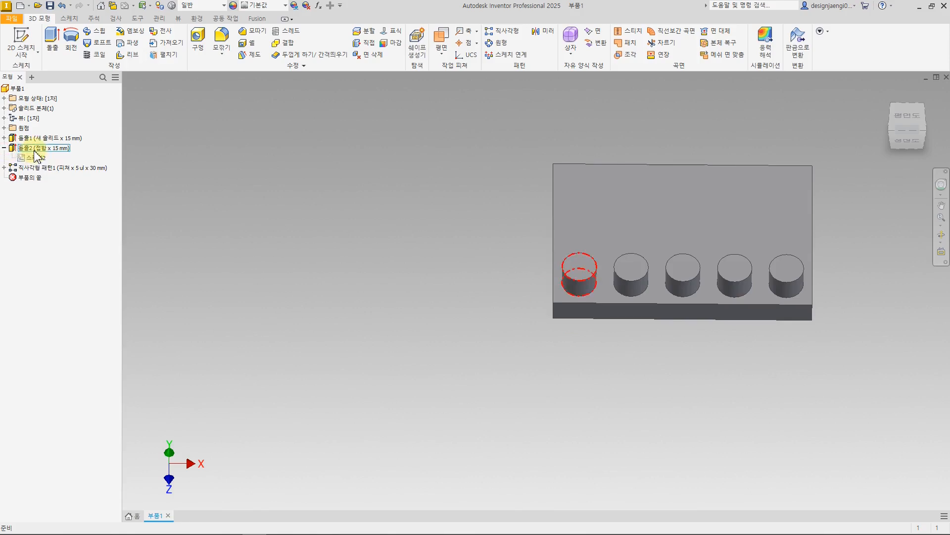
click(35, 159)
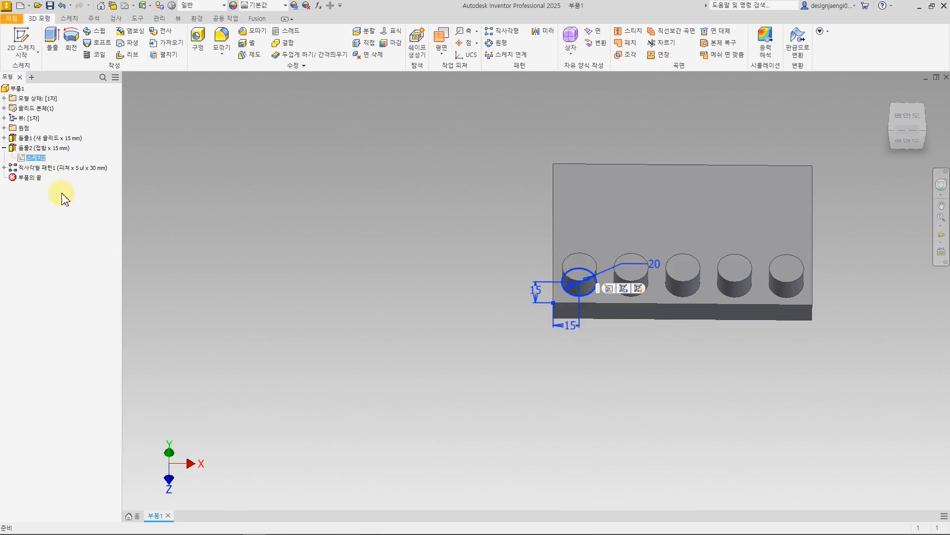
double_click(33, 158)
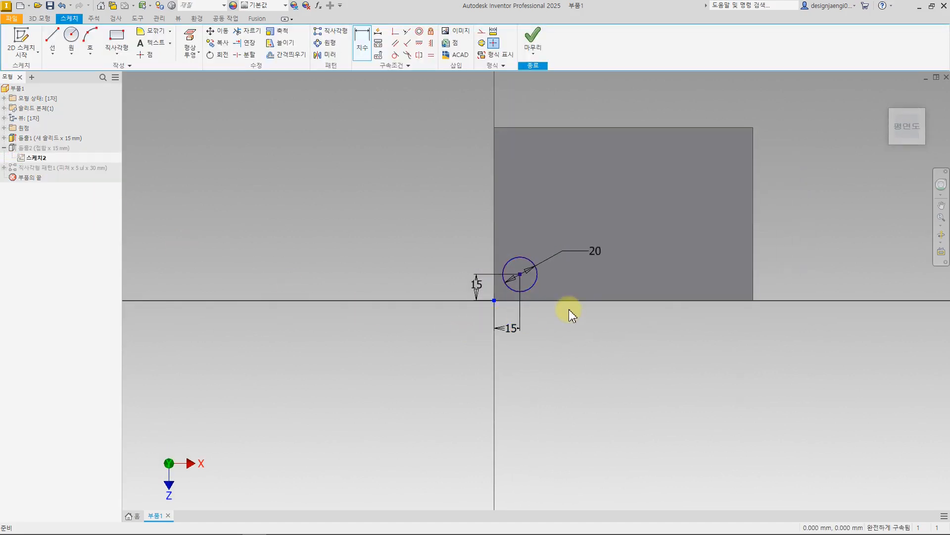
double_click(598, 251)
text(15)
key(Return)
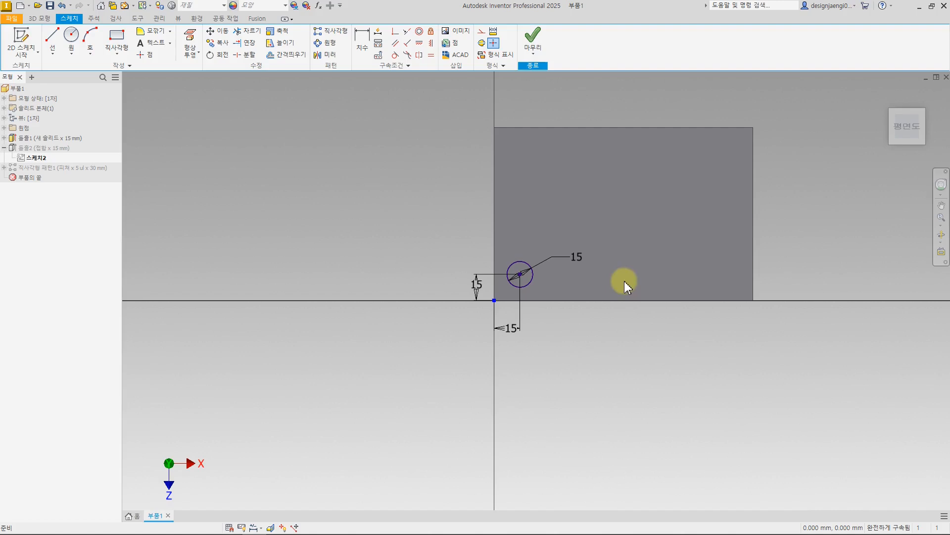
click(532, 36)
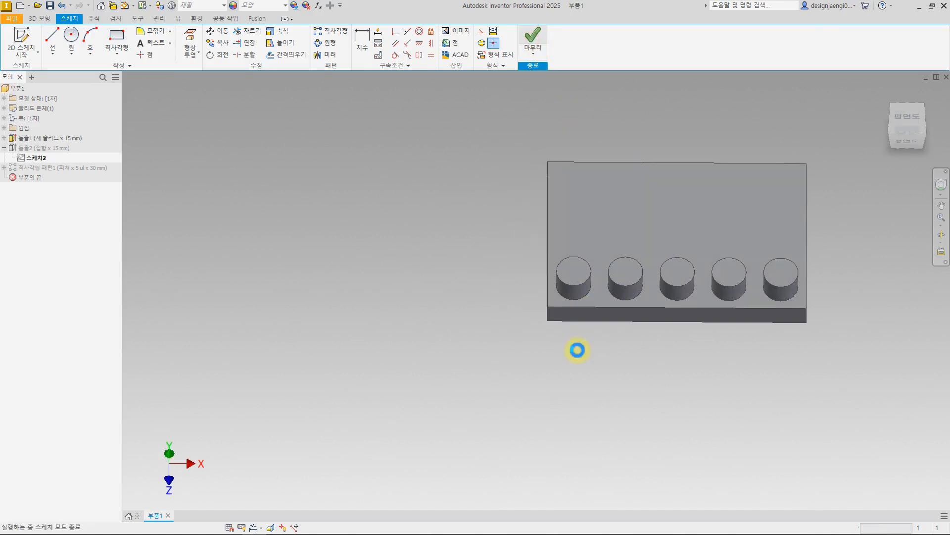
Step: Open the rectangular pattern's settings from one of the copied bosses and accept them as they are
middle_drag(682, 377, 634, 414)
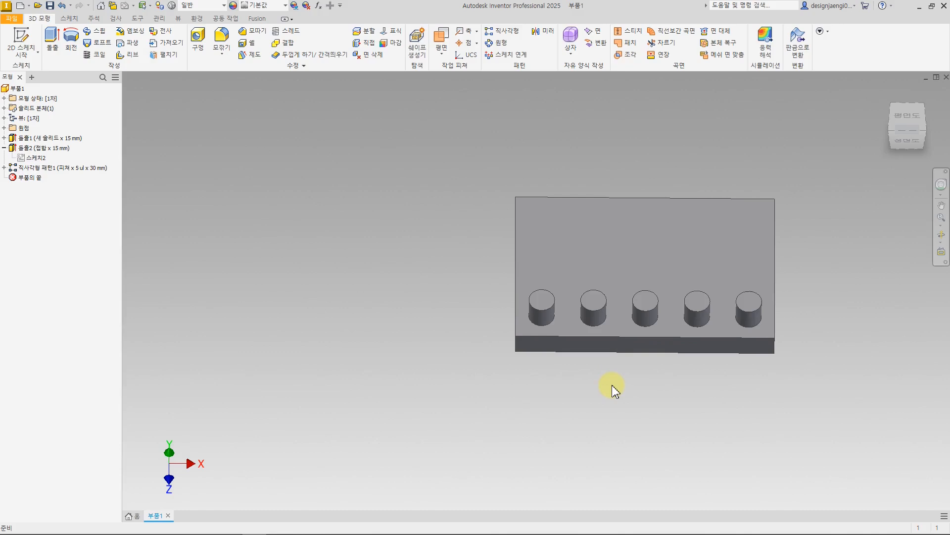
middle_drag(612, 384, 613, 396)
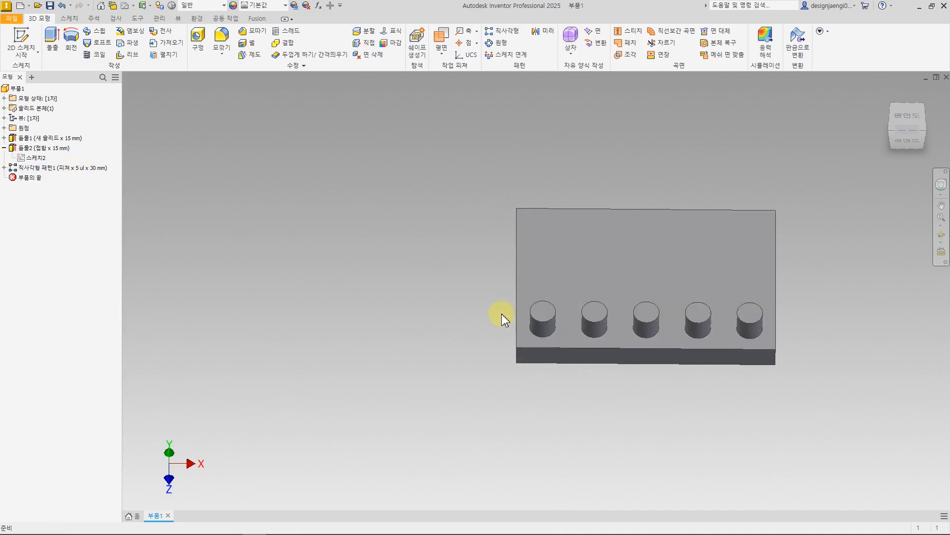
click(592, 331)
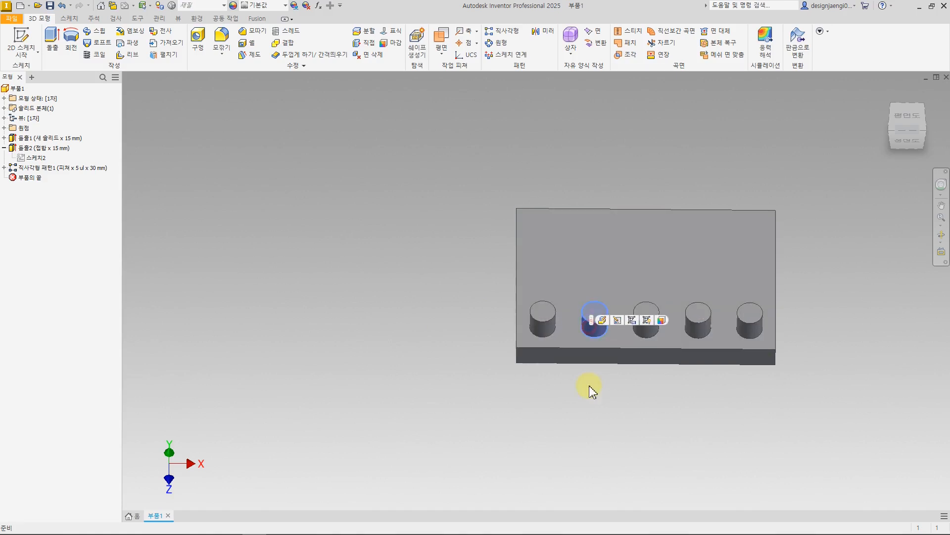
click(603, 320)
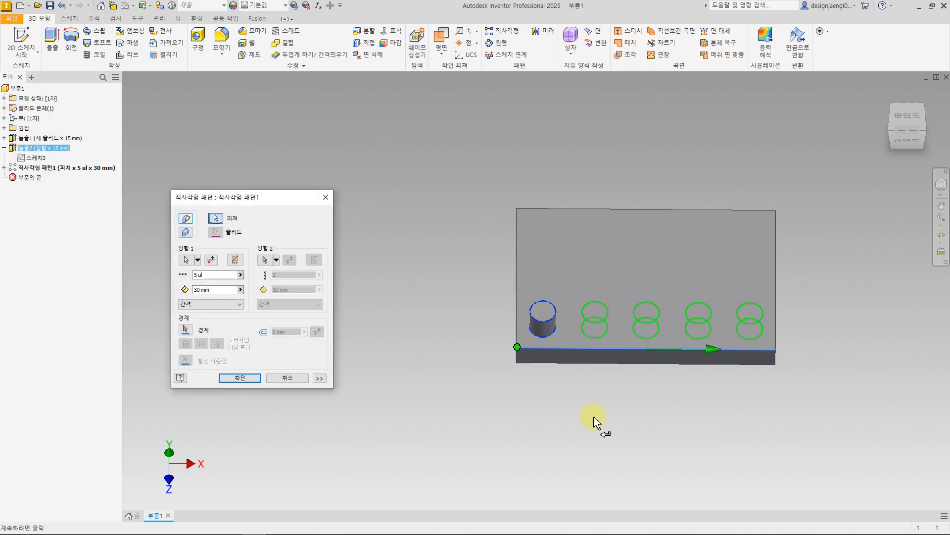
key(Return)
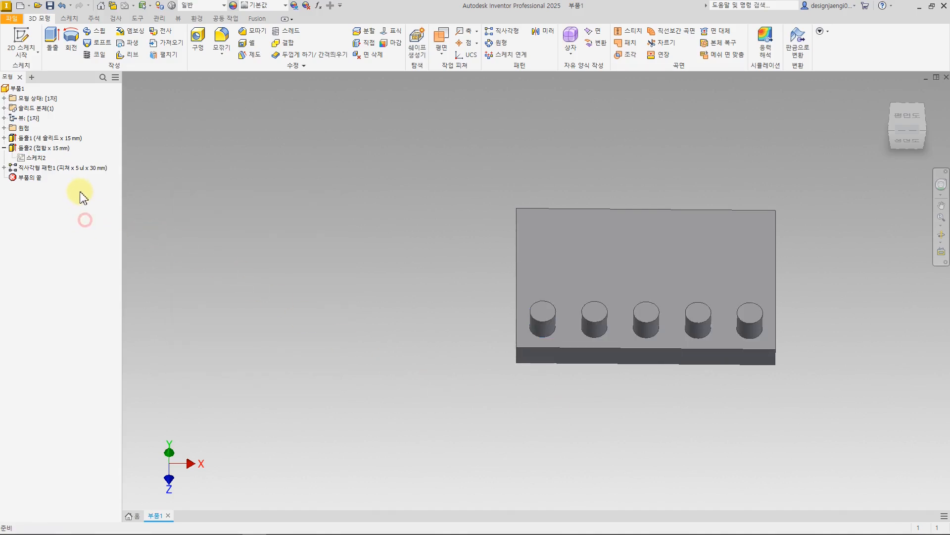
Step: Collapse the boss extrusion in the model tree, open the rectangular pattern's settings from its tree entry and close them
click(4, 148)
click(63, 165)
click(77, 259)
click(74, 158)
click(69, 181)
double_click(71, 157)
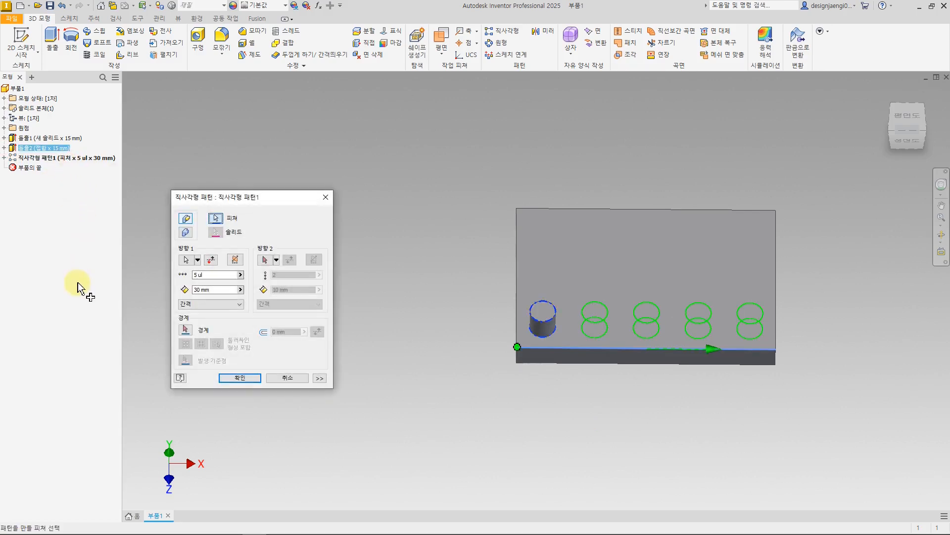
click(321, 196)
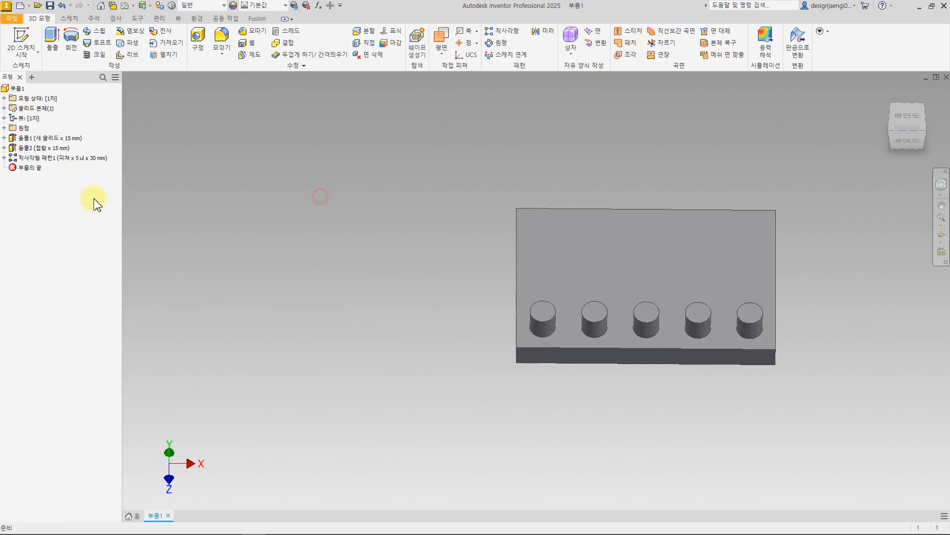
Step: Edit the rectangular pattern, set the plate's left top edge as the second direction and flip it so the rows run across the plate
click(56, 158)
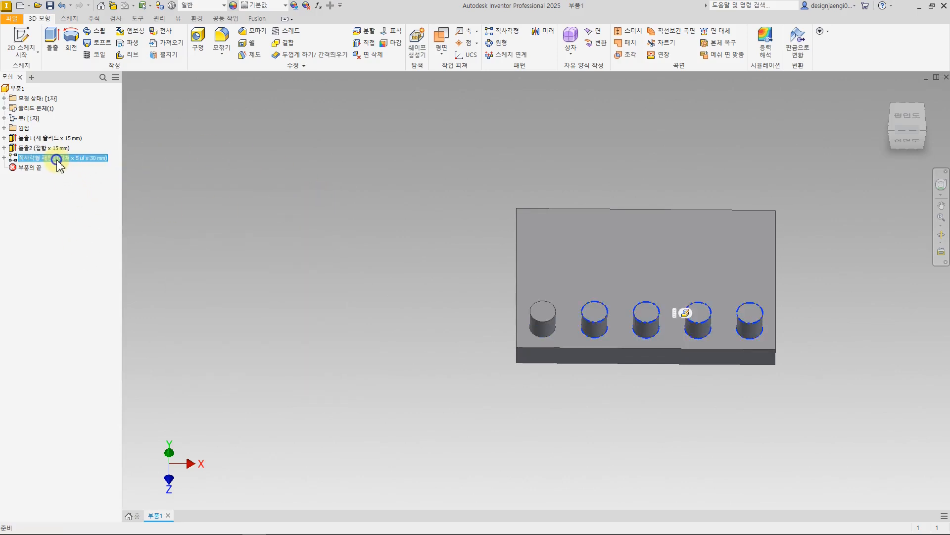
right_click(58, 159)
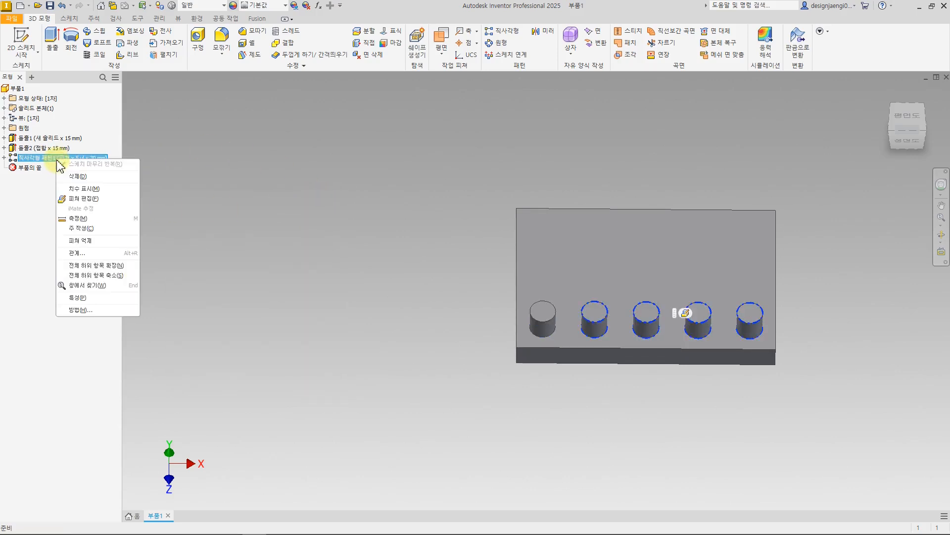
click(81, 200)
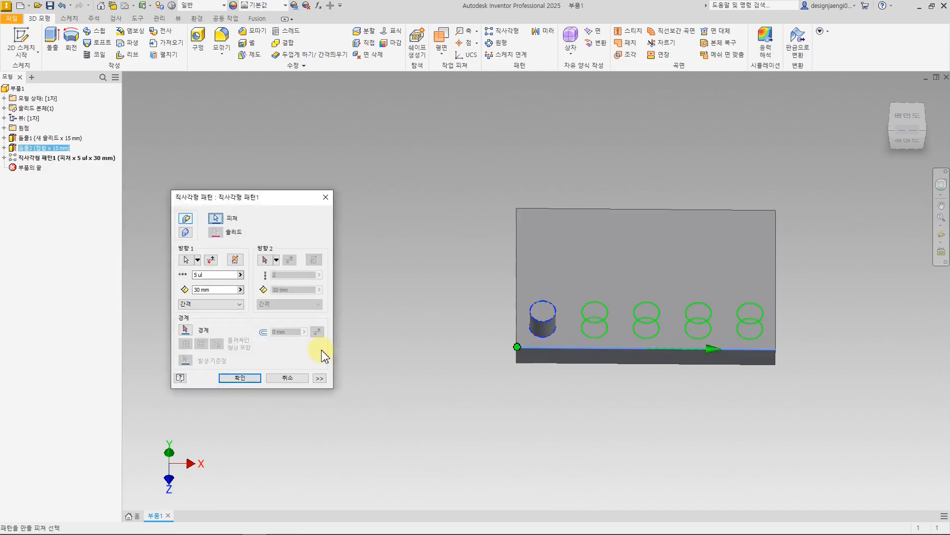
drag(257, 207, 344, 207)
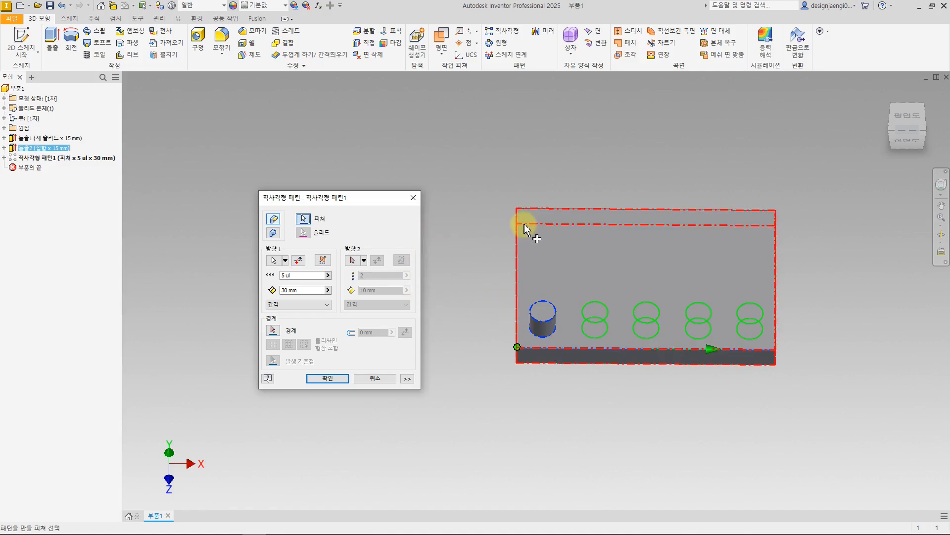
click(352, 259)
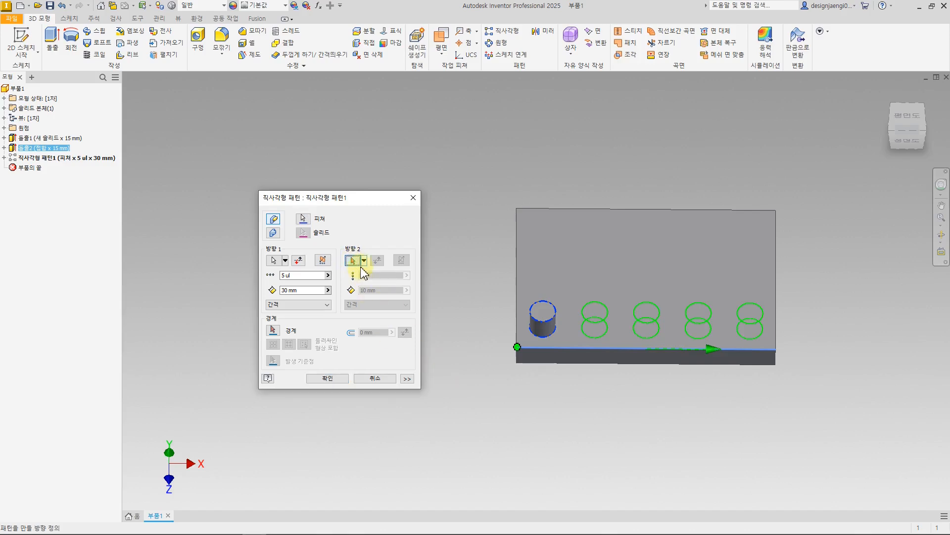
shift+middle_drag(642, 391, 659, 389)
click(523, 262)
shift+middle_drag(513, 439, 549, 377)
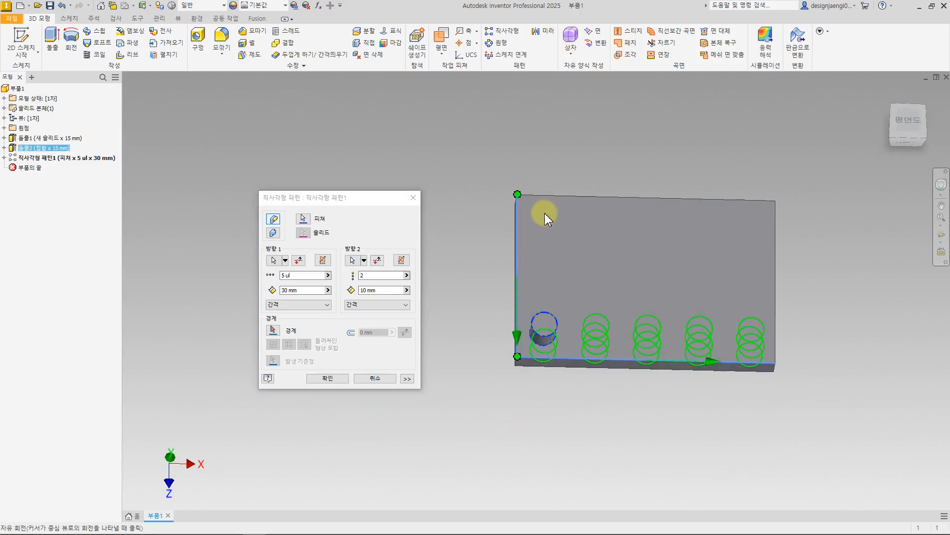
click(378, 263)
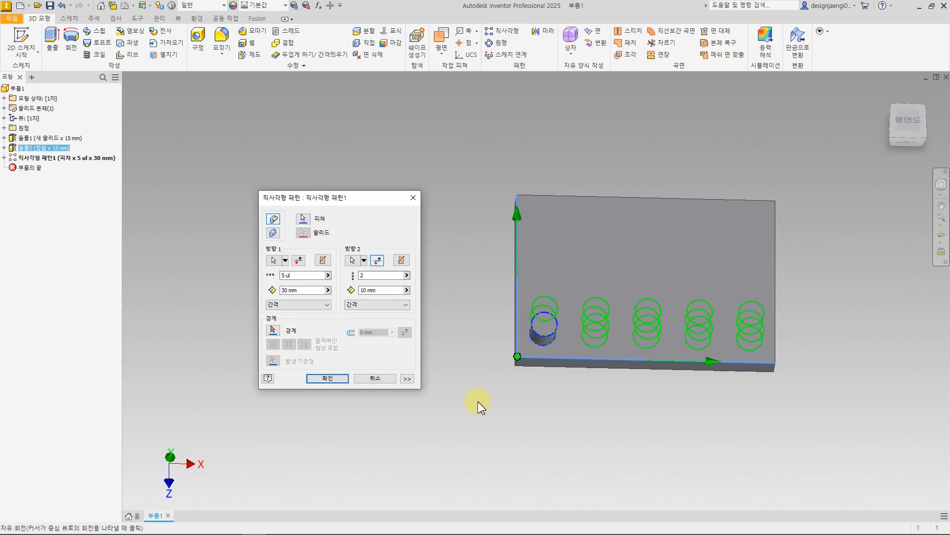
Step: Set the second direction to 4 occurrences with 25 mm spacing and apply the pattern edit
click(363, 276)
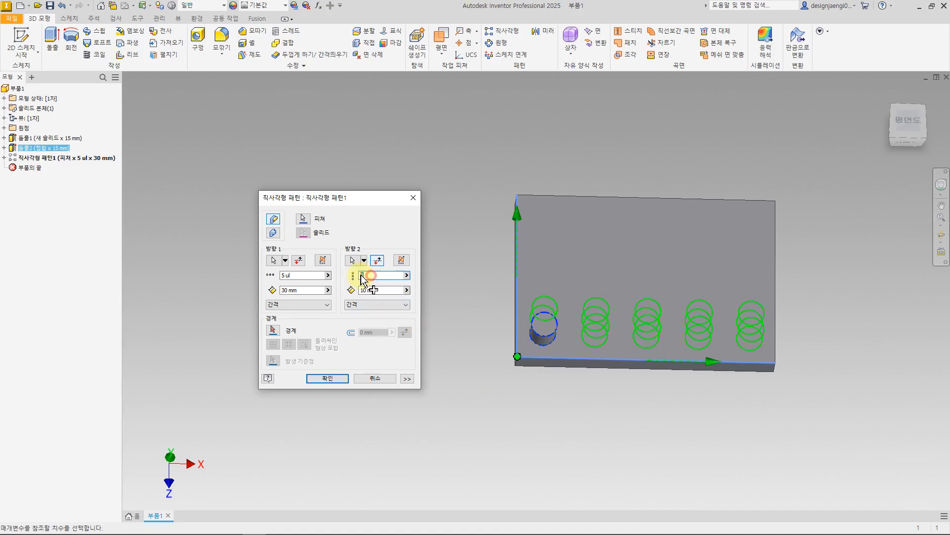
double_click(372, 275)
text(4)
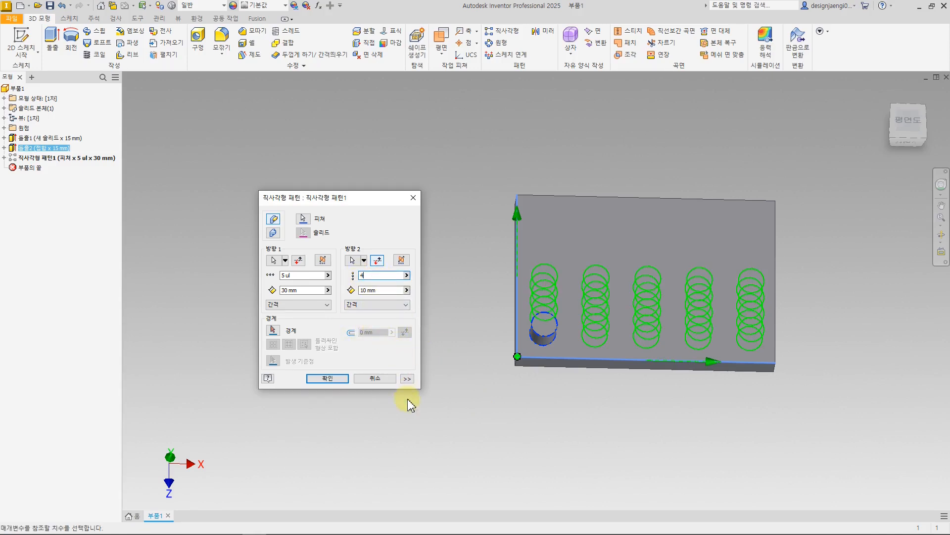
drag(381, 291, 360, 290)
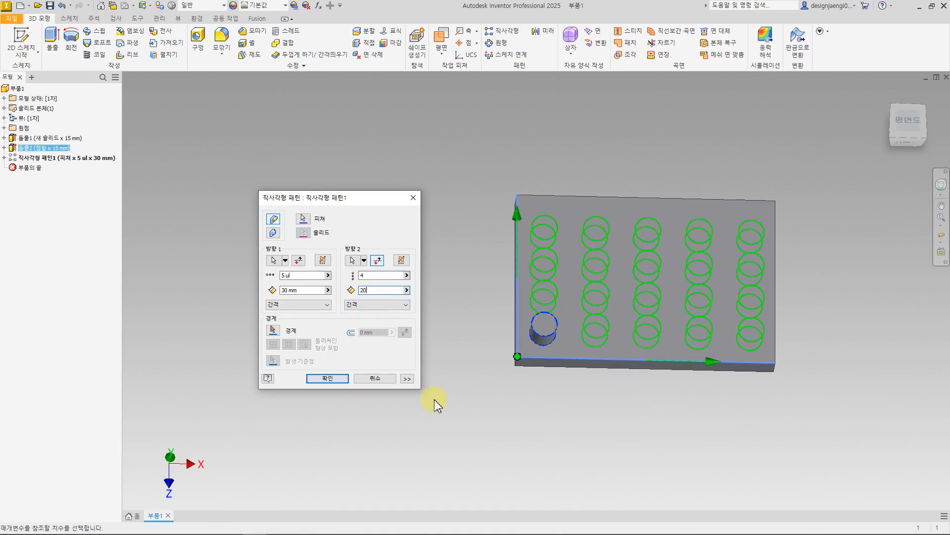
mouse_move(481, 402)
shift+middle_down()
mouse_move(485, 417)
mouse_move(480, 407)
shift+middle_up()
click(373, 291)
key(BackSpace)
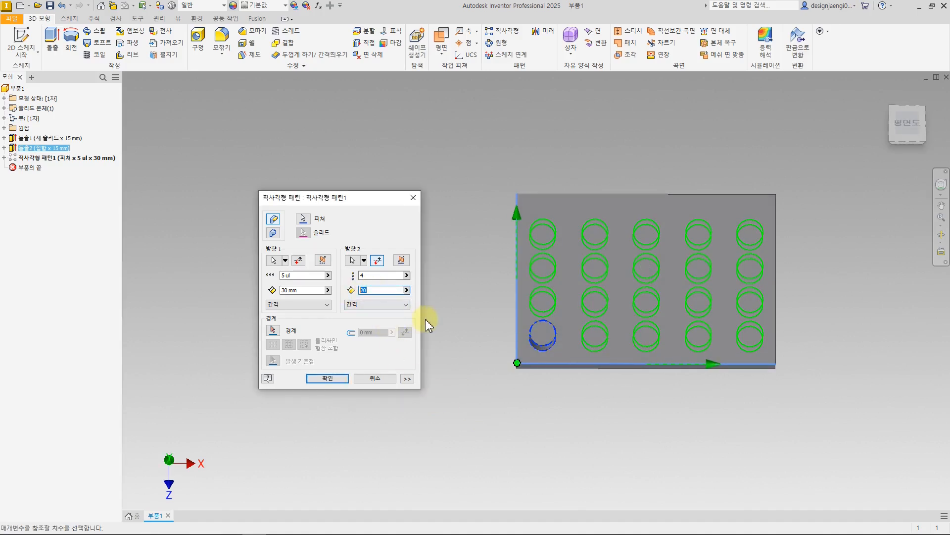
text(5)
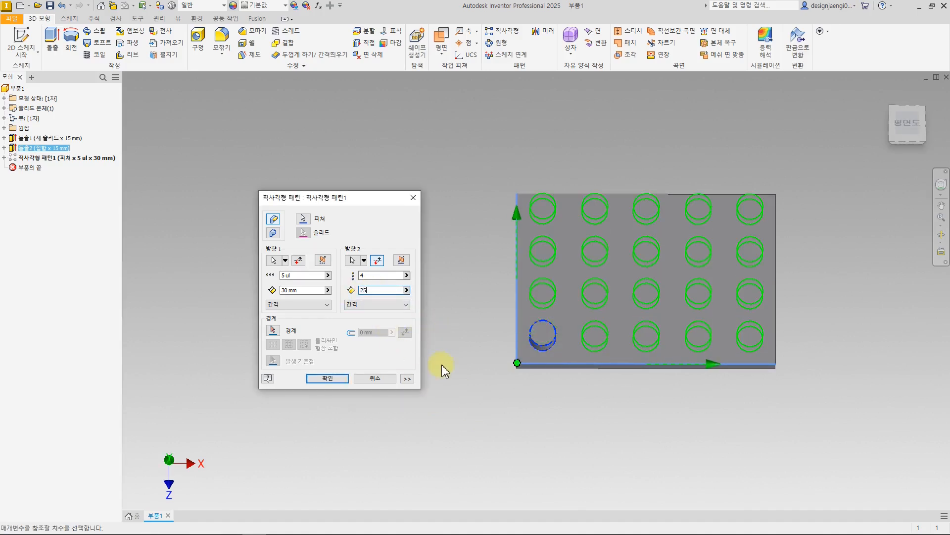
click(329, 380)
Step: Delete the rectangular pattern and undo the deletion
shift+middle_drag(445, 412, 399, 402)
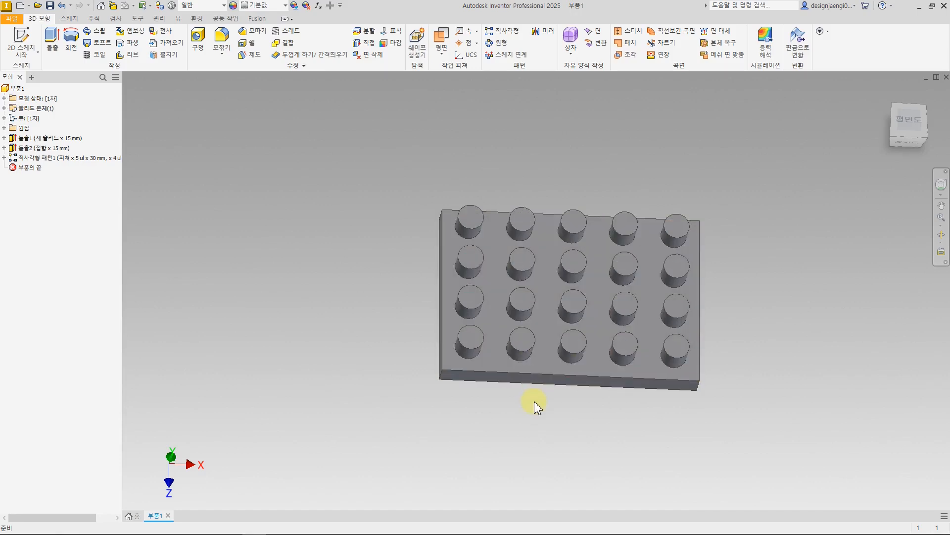
shift+middle_drag(536, 408, 530, 403)
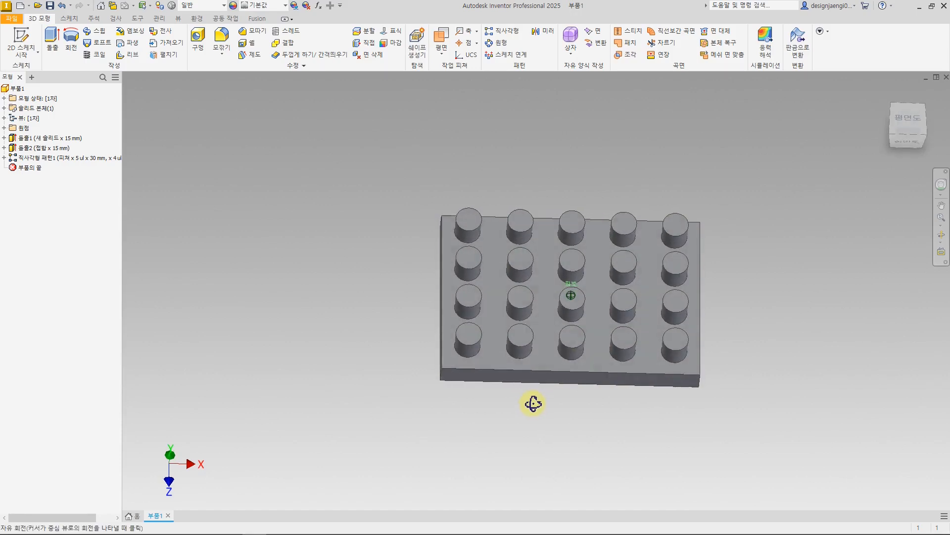
click(78, 158)
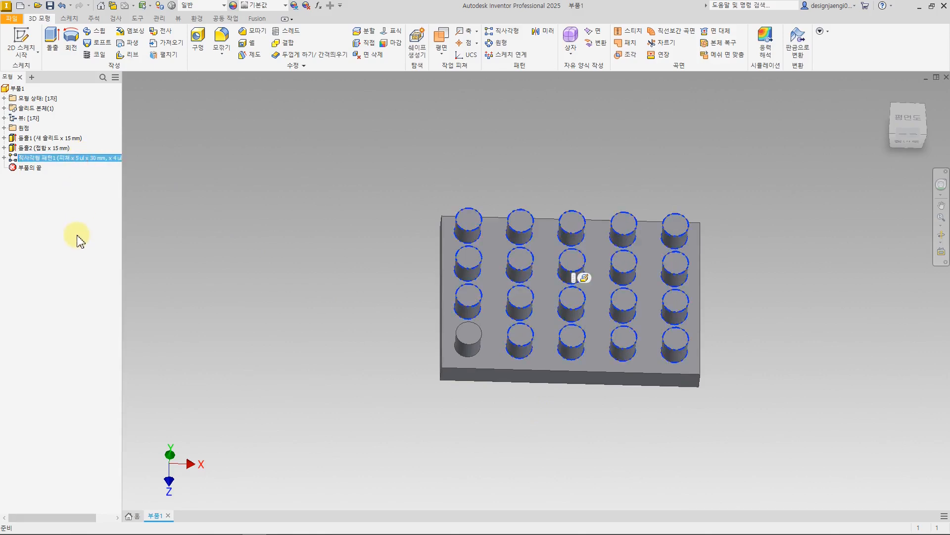
key(Delete)
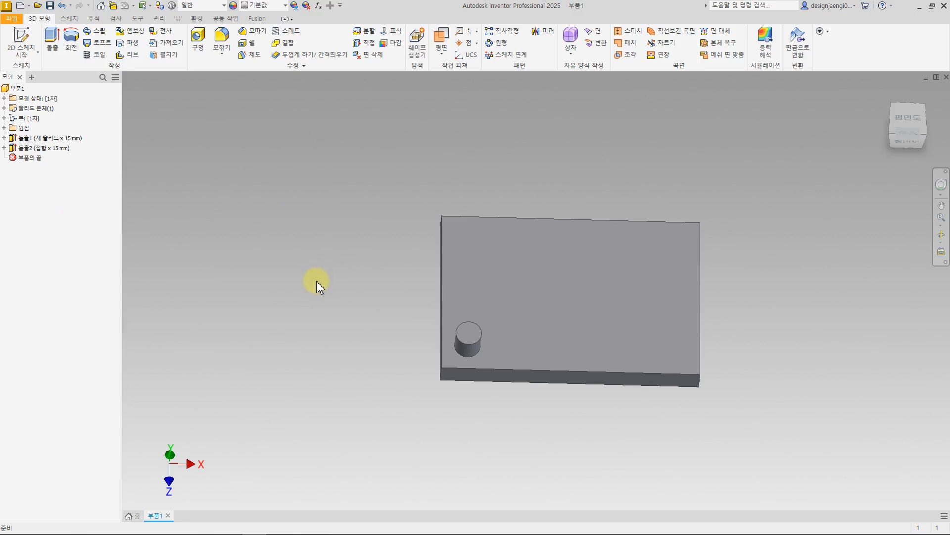
key(ctrl+z)
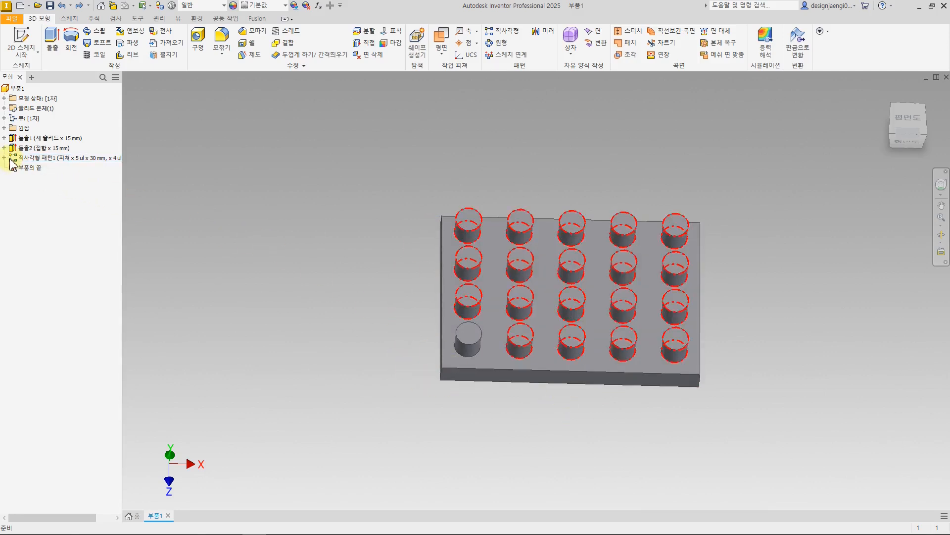
Step: Expand the rectangular pattern in the model tree and highlight its second to sixth occurrences one by one on the model
click(33, 158)
click(46, 228)
drag(11, 172, 4, 163)
click(3, 158)
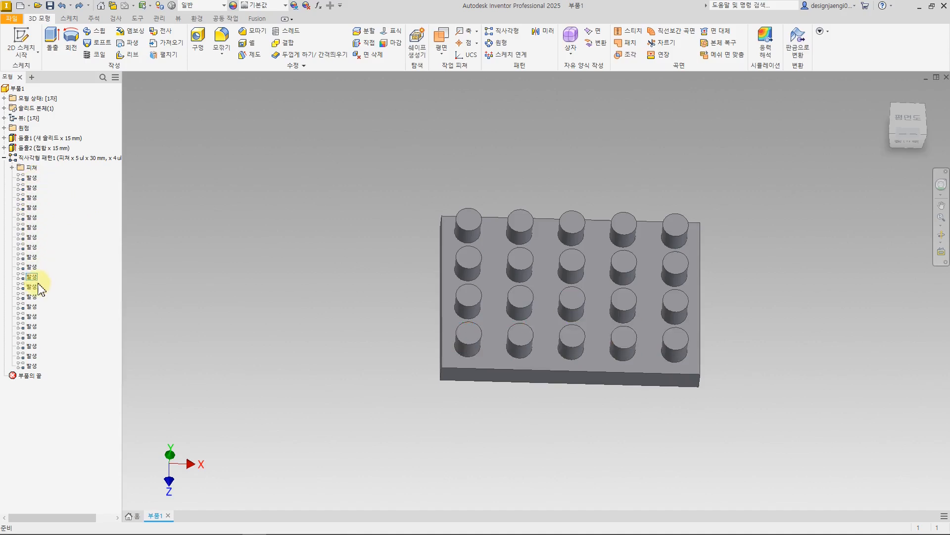
click(31, 187)
click(31, 197)
click(32, 207)
click(32, 216)
click(32, 227)
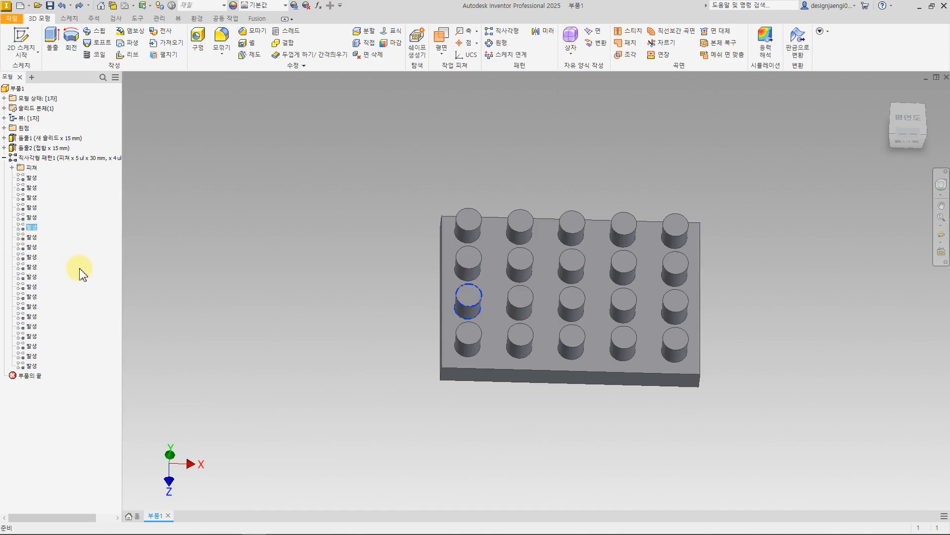
Step: Suppress the first and fourth bosses in the second row from the front of the pattern
right_click(31, 229)
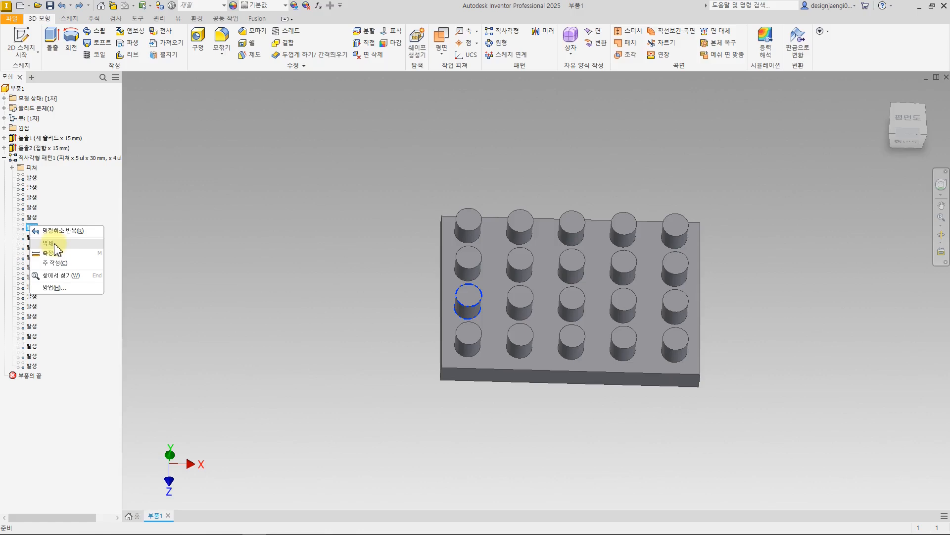
click(60, 243)
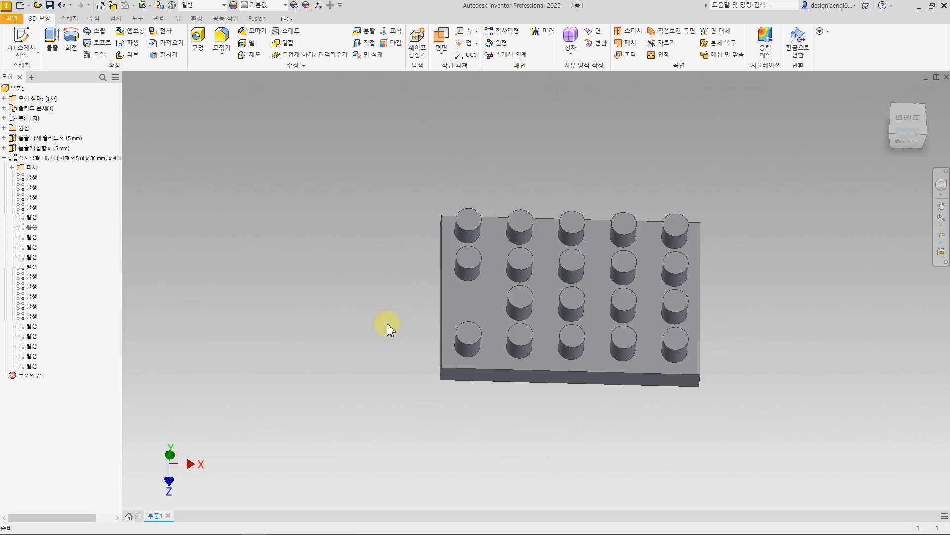
click(30, 257)
right_click(30, 264)
click(45, 271)
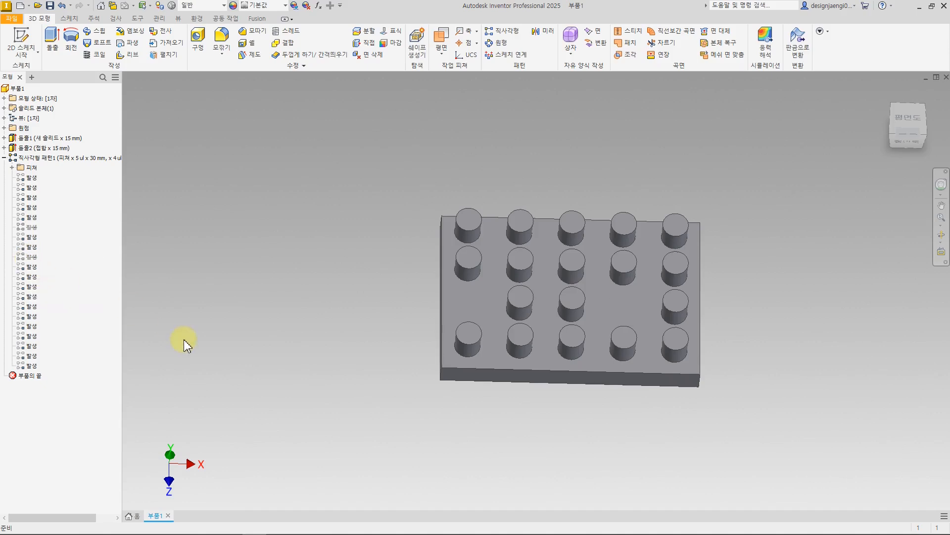
Step: Unsuppress the two suppressed pattern occurrences and collapse the pattern in the model tree
click(71, 271)
right_click(33, 227)
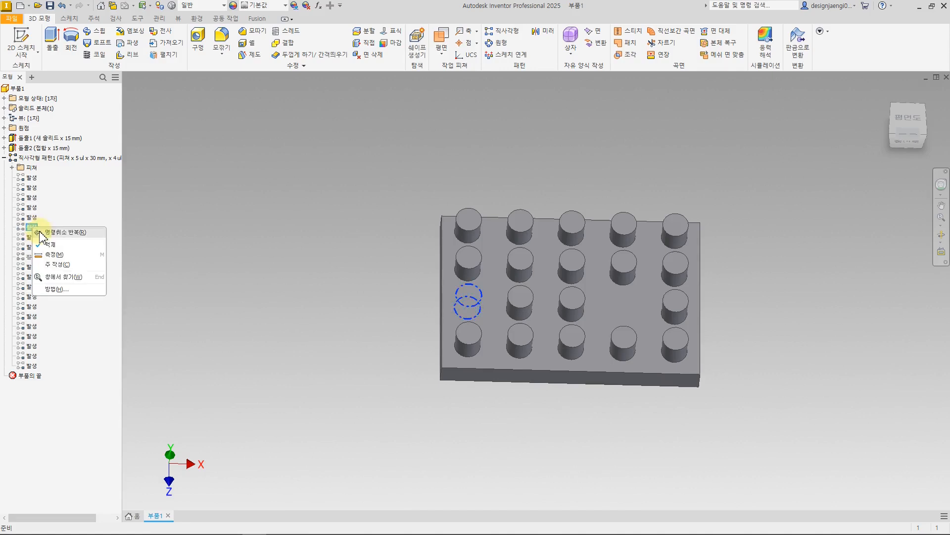
click(52, 244)
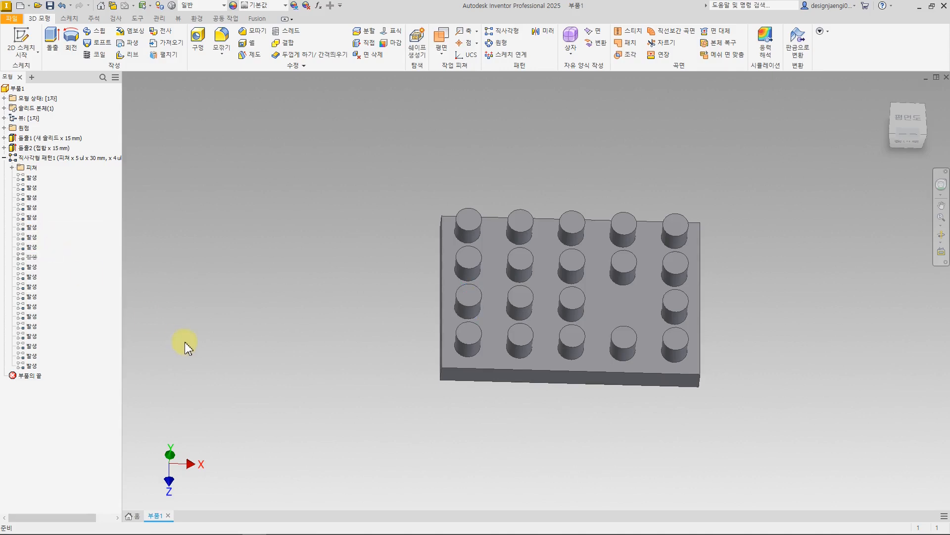
right_click(31, 257)
click(46, 275)
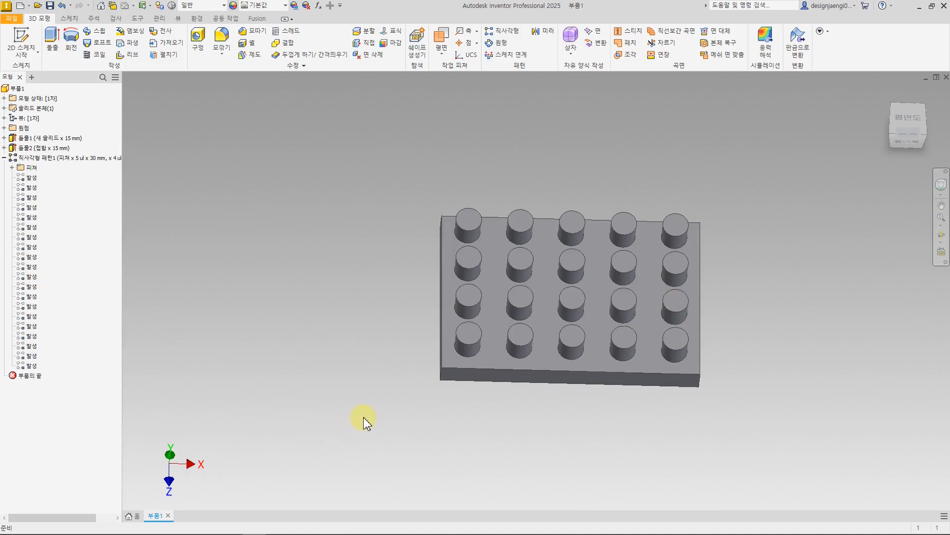
click(4, 158)
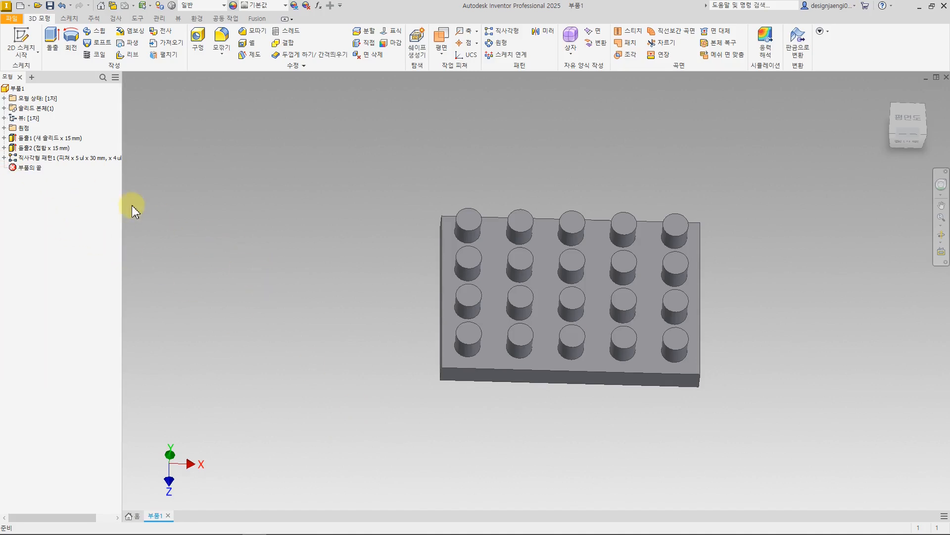
Step: Edit the rectangular pattern and make its first direction distribute the copies to both sides of the original boss
double_click(74, 158)
drag(348, 203, 311, 207)
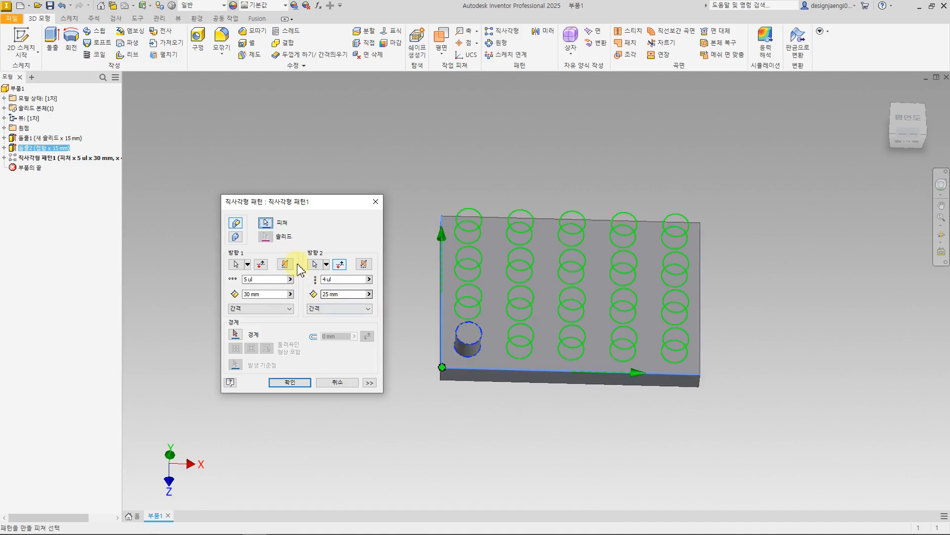
drag(319, 206, 246, 205)
click(213, 265)
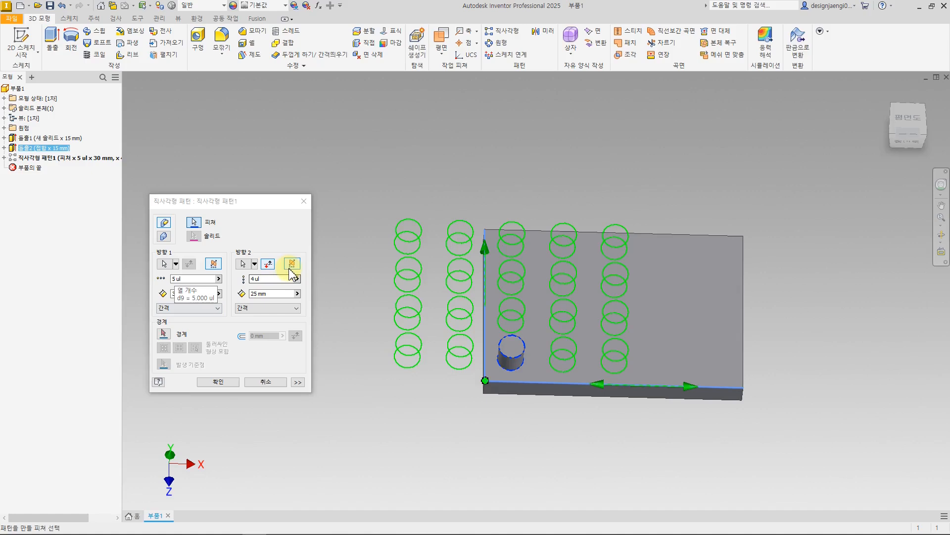
Step: Distribute the second direction's copies to both sides of the original boss and set its count to 3
click(268, 263)
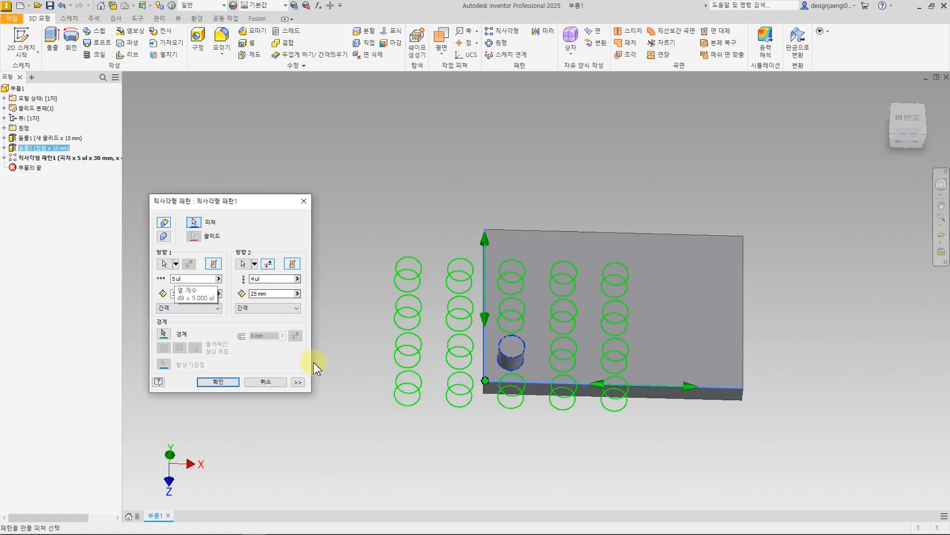
mouse_move(367, 395)
shift+middle_down()
mouse_move(371, 418)
mouse_move(368, 399)
shift+middle_up()
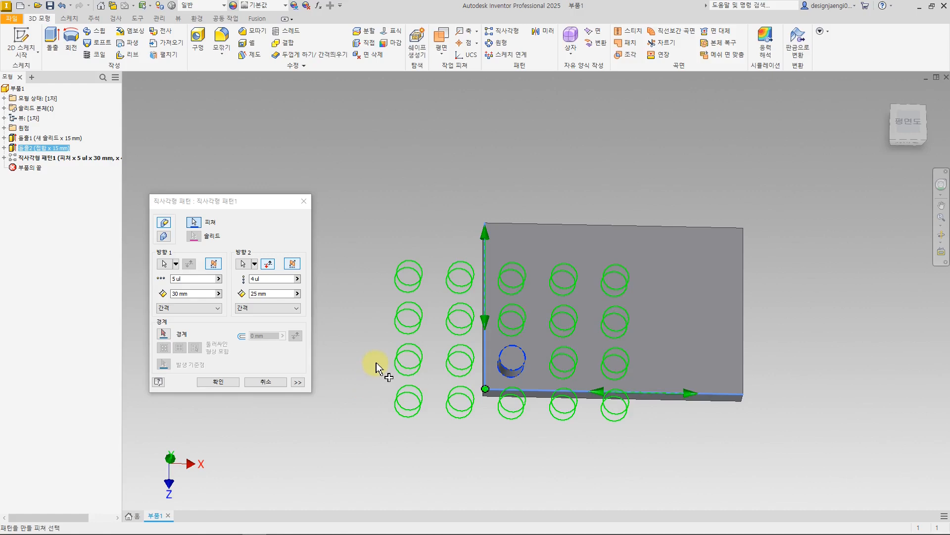
double_click(255, 279)
text(3)
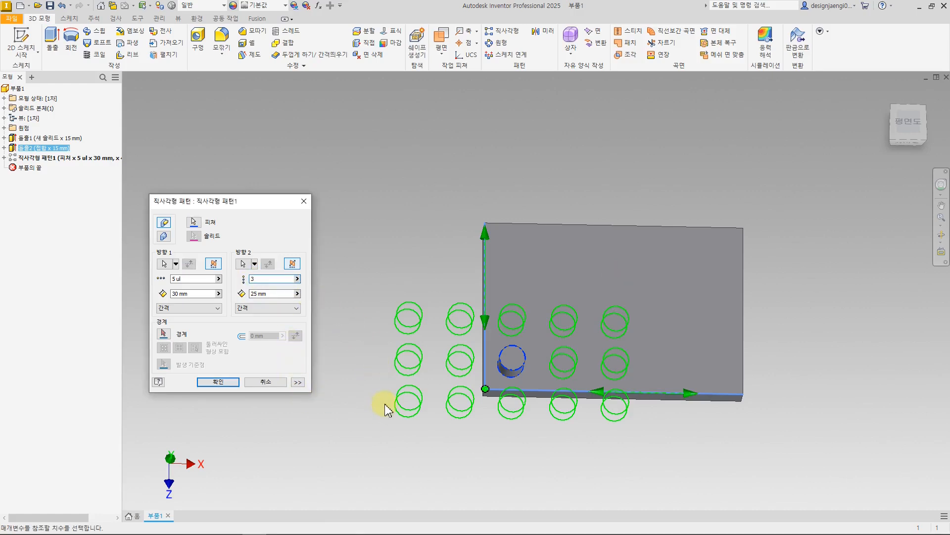
shift+middle_drag(386, 418, 388, 446)
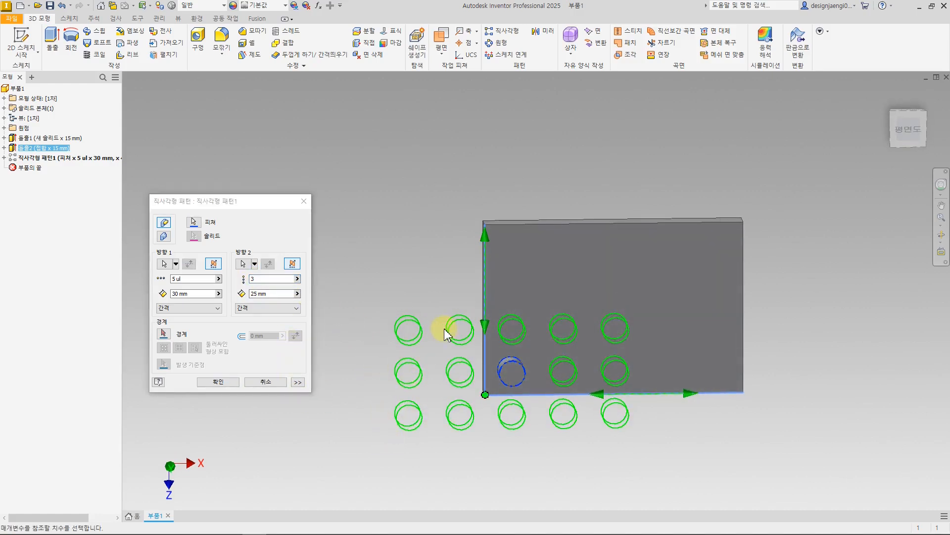
shift+middle_drag(484, 453, 502, 451)
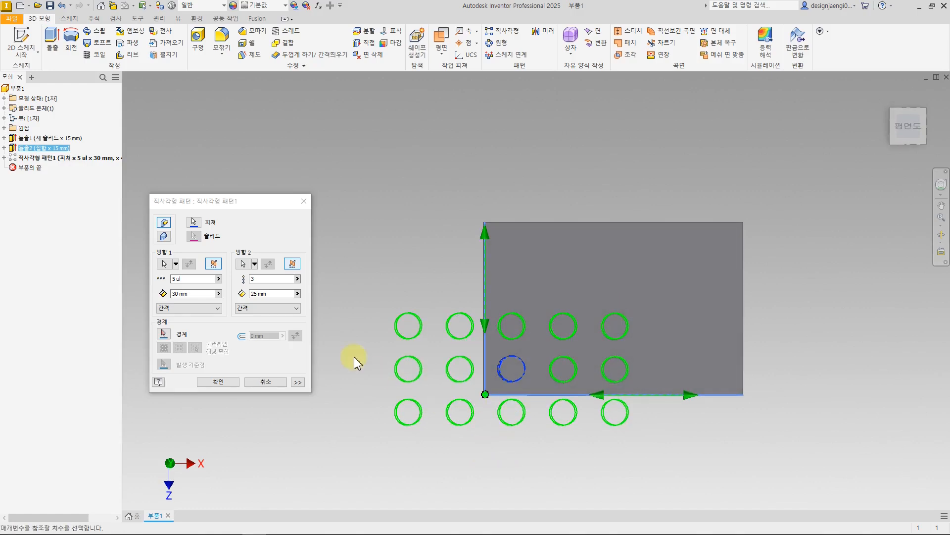
Step: Set the second direction's count to 4 and turn off mid-plane distribution in both pattern directions
double_click(257, 279)
text(4)
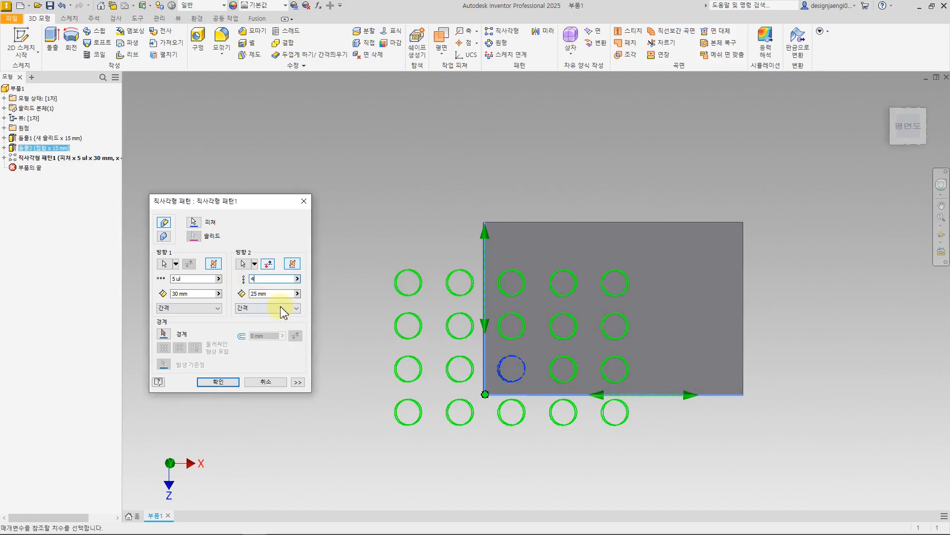
click(292, 263)
click(213, 263)
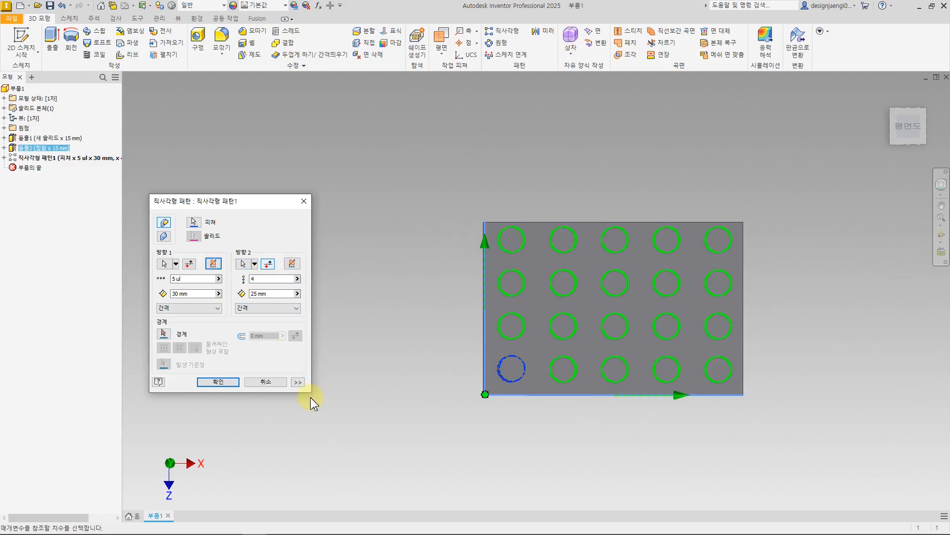
Step: Switch the first pattern direction from spacing (간격) to total distance (거리)
shift+middle_drag(333, 424, 339, 409)
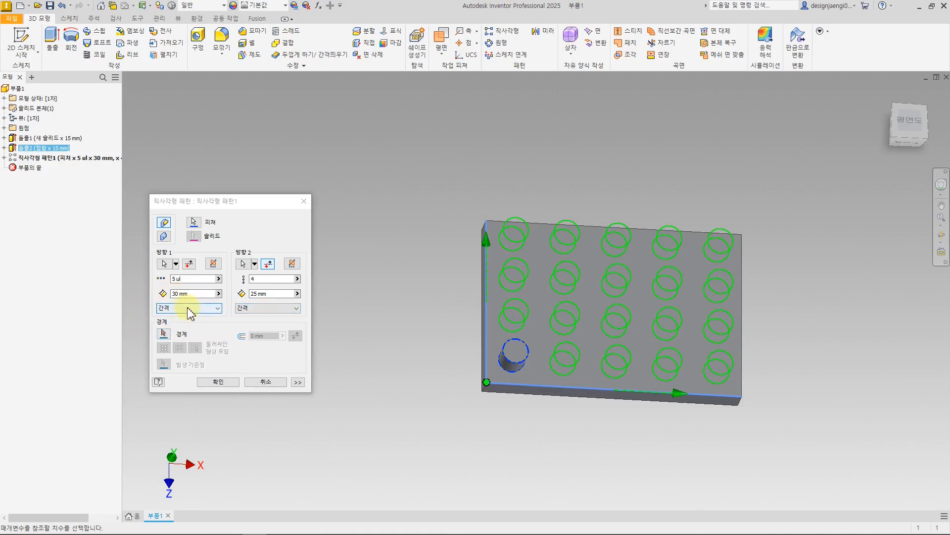
click(212, 312)
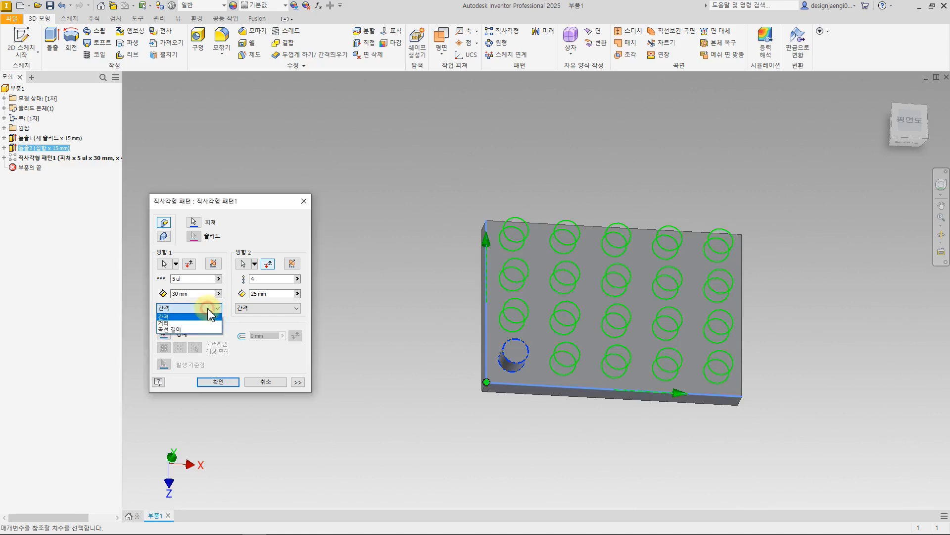
click(252, 324)
click(262, 309)
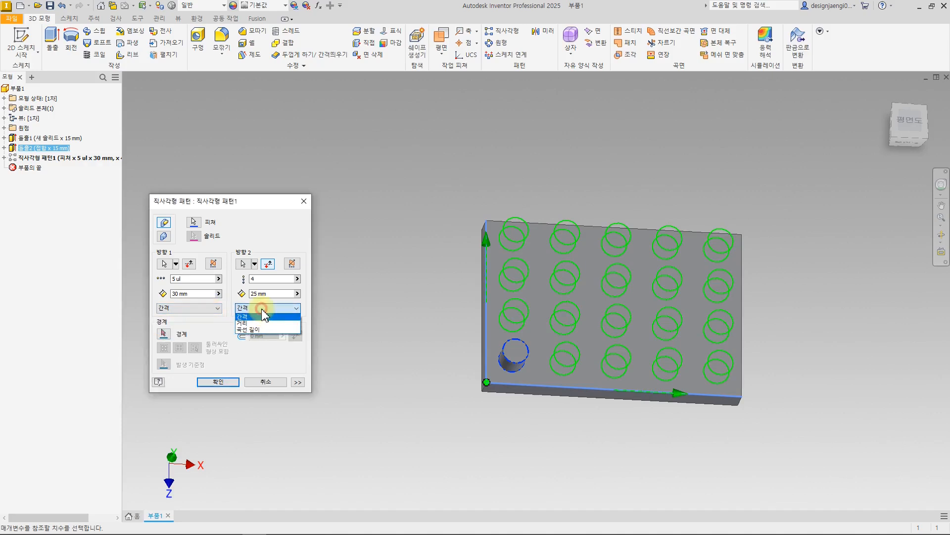
click(222, 322)
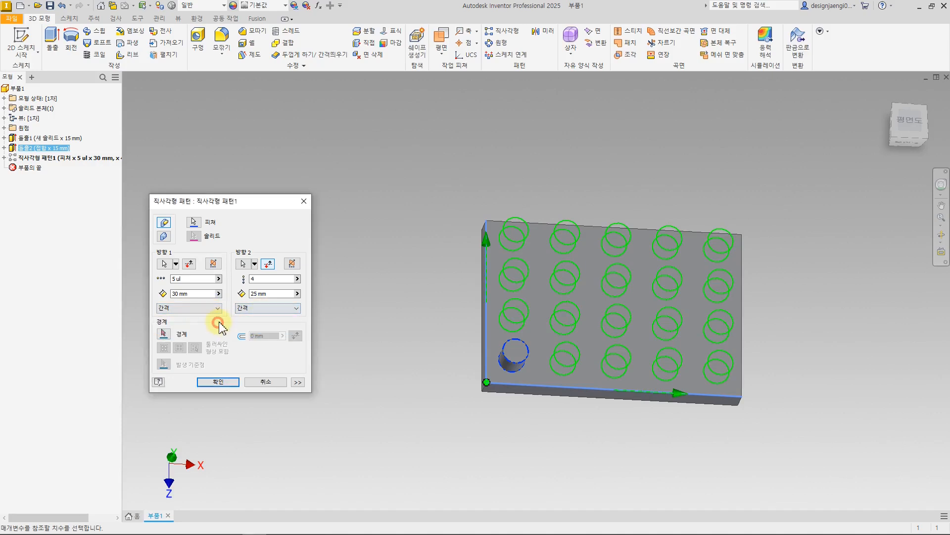
click(211, 312)
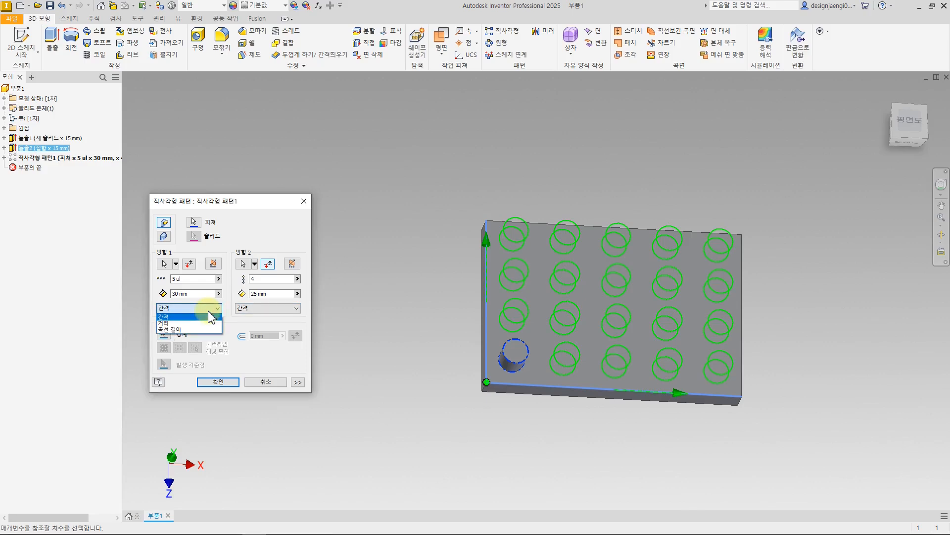
click(184, 323)
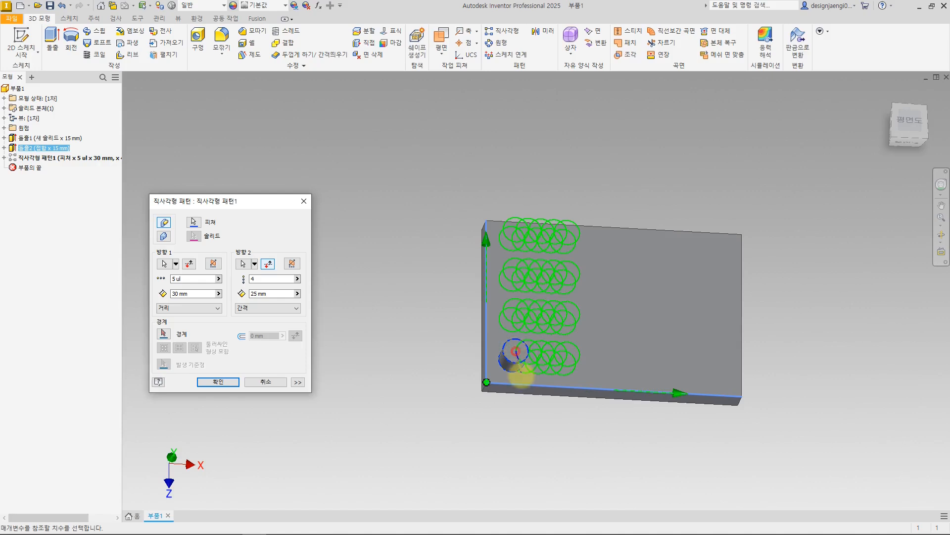
mouse_move(573, 412)
mouse_down()
mouse_move(526, 416)
mouse_move(564, 419)
mouse_move(536, 433)
mouse_move(532, 456)
mouse_move(562, 436)
mouse_up()
mouse_move(174, 299)
mouse_down()
mouse_move(157, 323)
mouse_move(170, 327)
mouse_up()
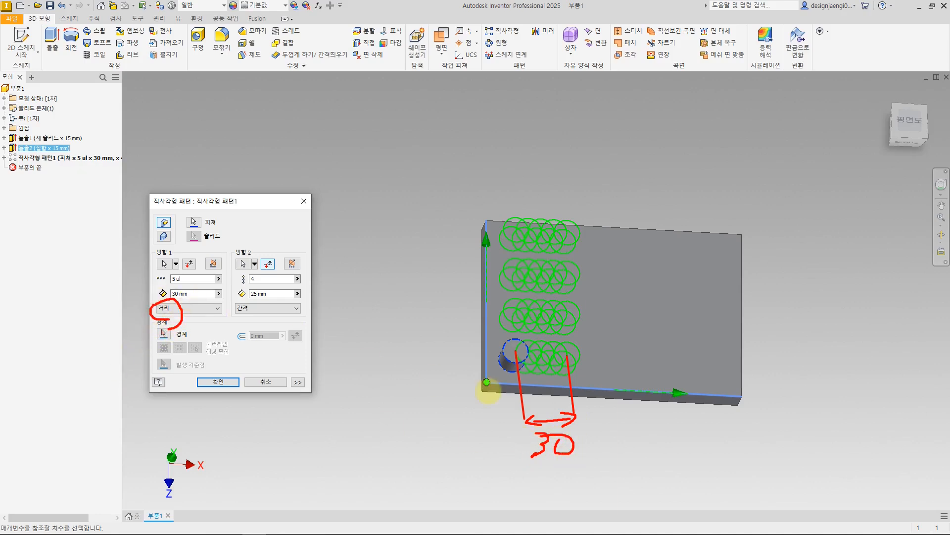
mouse_move(570, 468)
mouse_down()
mouse_move(557, 431)
mouse_move(565, 476)
mouse_up()
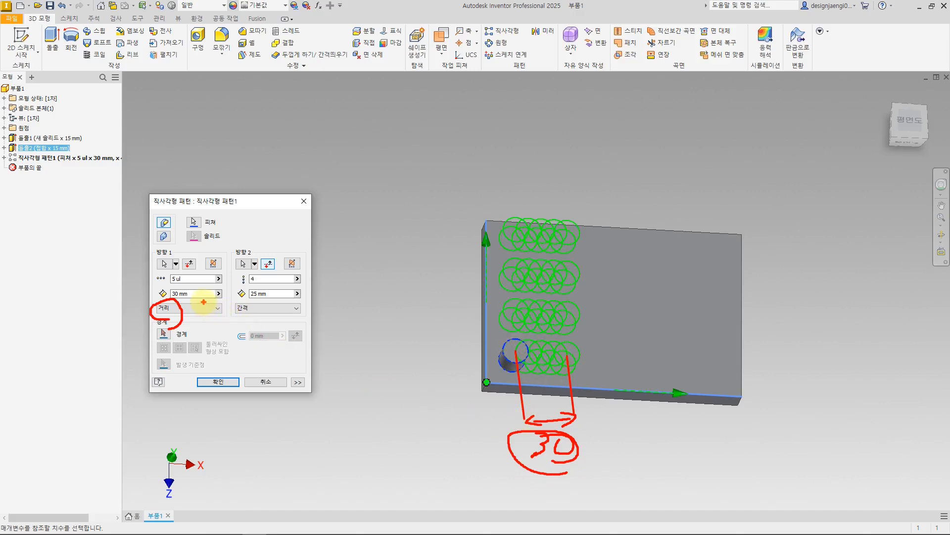
key(Escape)
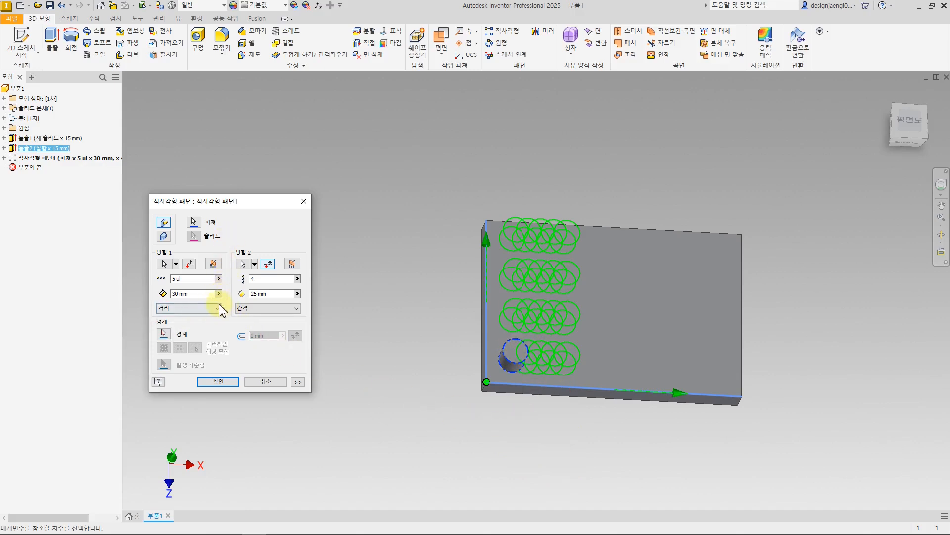
Step: Set the first direction's total distance to 100 mm
double_click(199, 295)
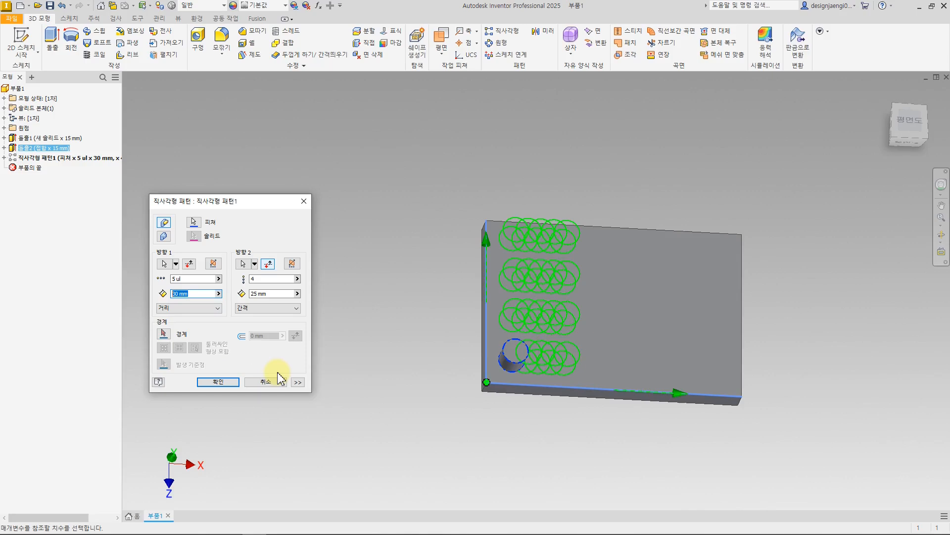
text(100)
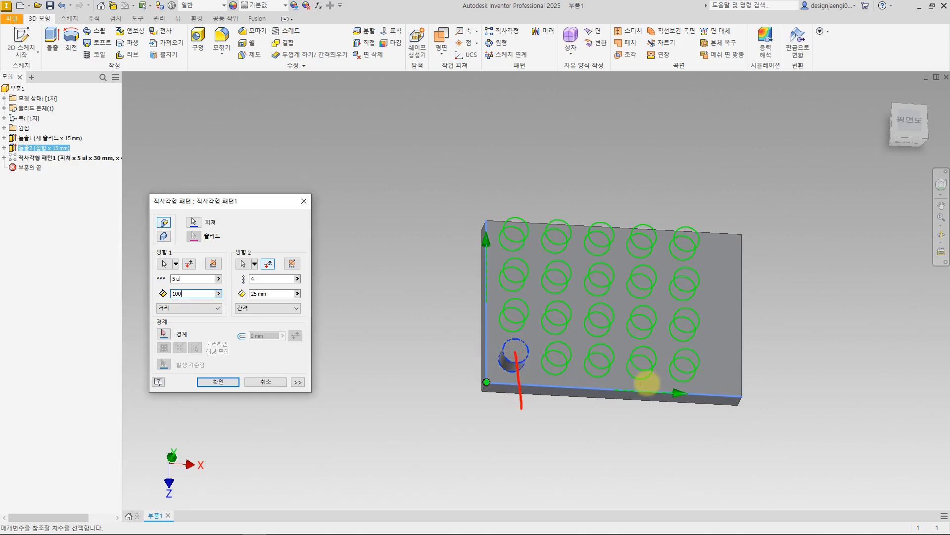
drag(683, 363, 688, 421)
mouse_move(521, 407)
mouse_down()
mouse_move(692, 411)
mouse_move(624, 429)
mouse_move(650, 414)
mouse_up()
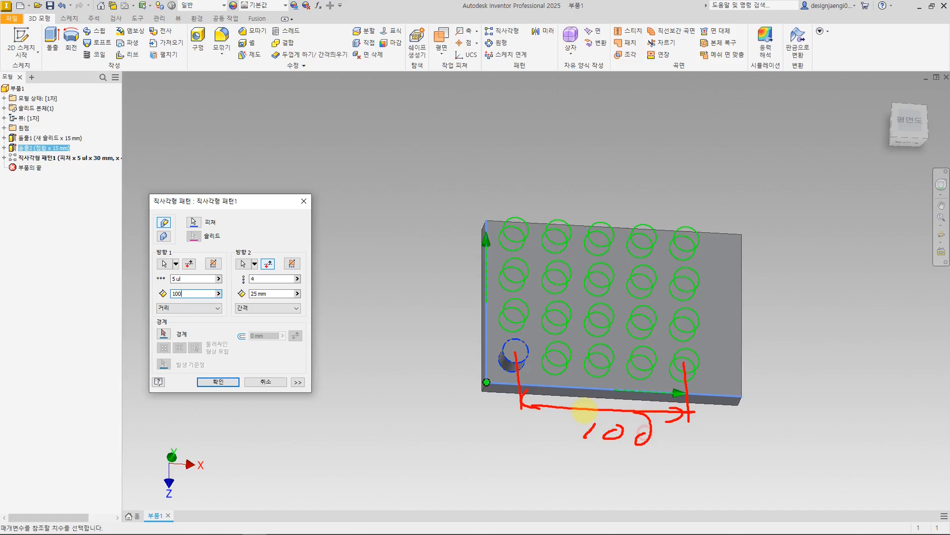
drag(524, 339, 537, 337)
drag(553, 341, 706, 348)
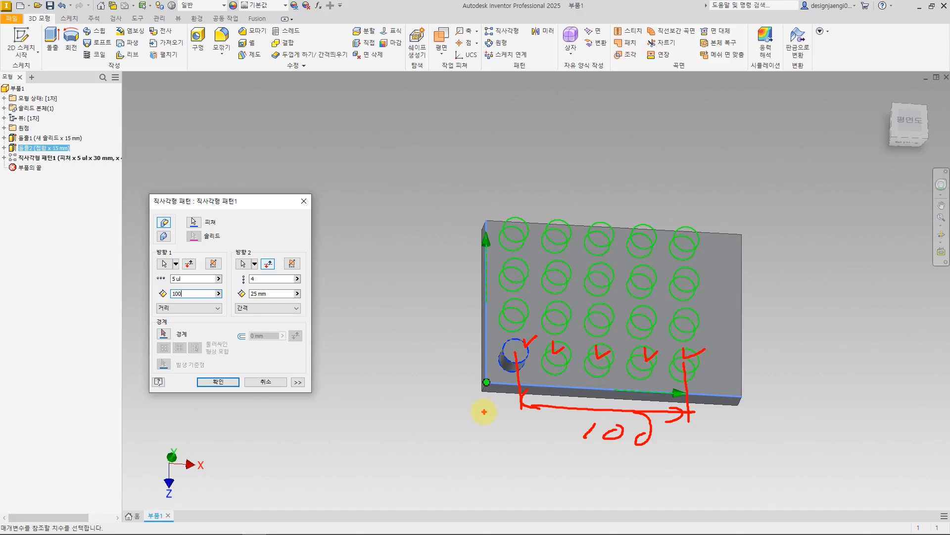
key(Escape)
Step: Switch the first pattern direction to the curve length (곡선 길이) method
click(208, 308)
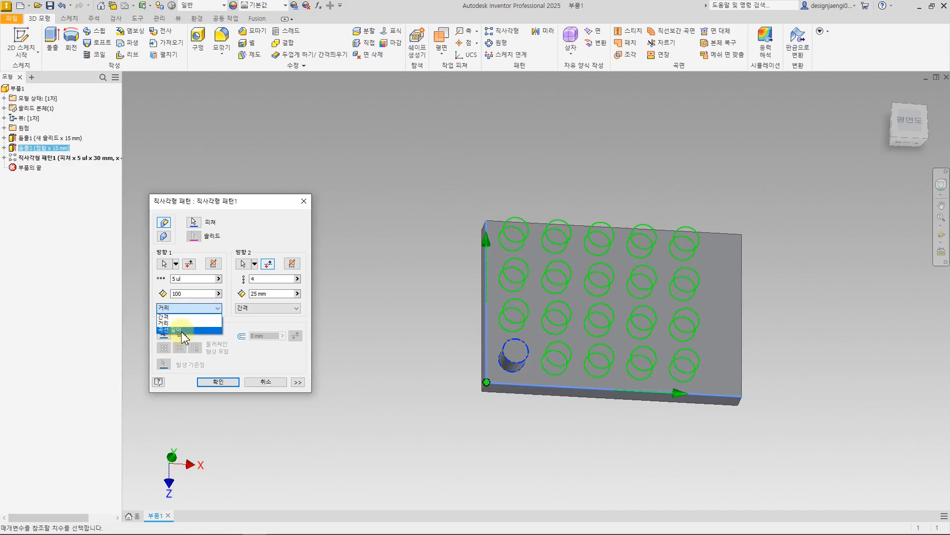
click(185, 329)
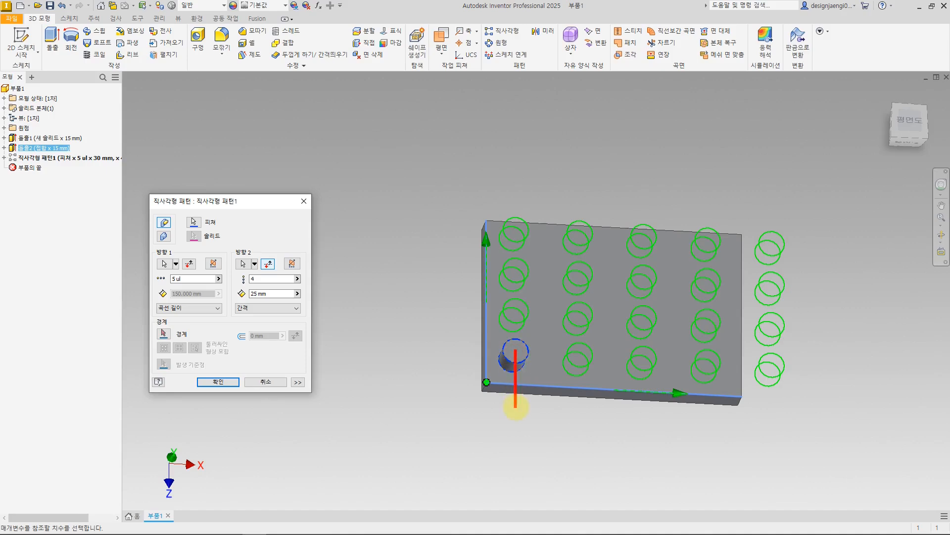
drag(767, 368, 767, 422)
mouse_move(535, 412)
mouse_down()
mouse_move(718, 416)
mouse_move(747, 409)
mouse_move(746, 430)
mouse_up()
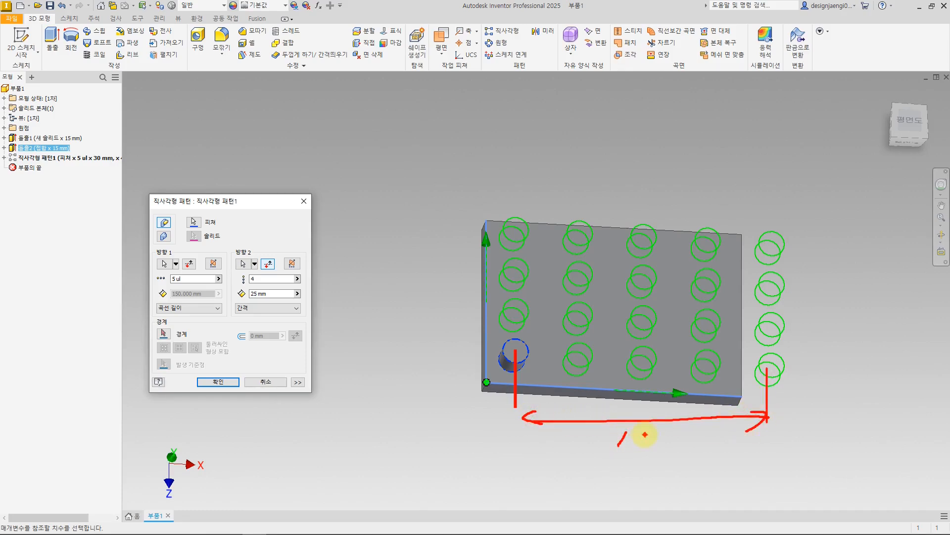
drag(668, 439, 667, 436)
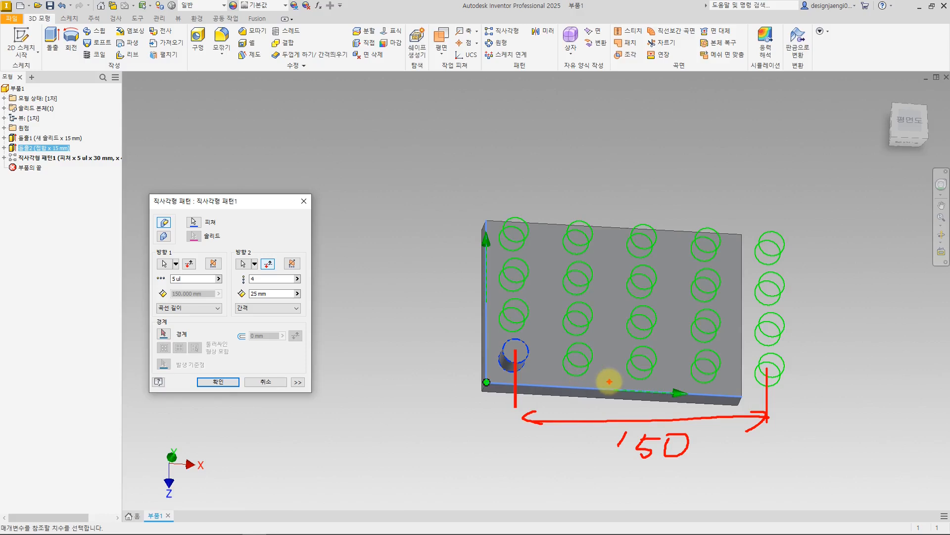
key(Escape)
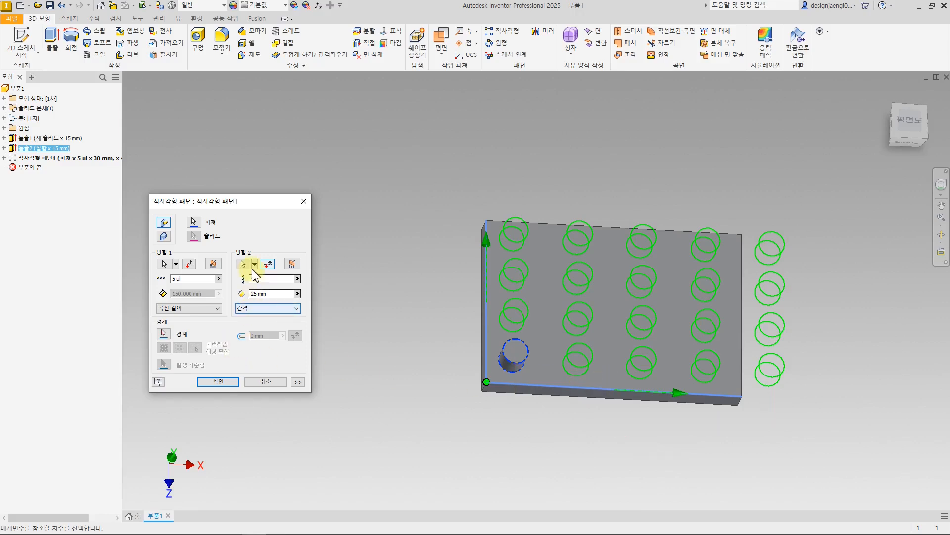
Step: Return the first pattern direction to the spacing (간격) method with a spacing of 30 mm
click(264, 308)
click(200, 304)
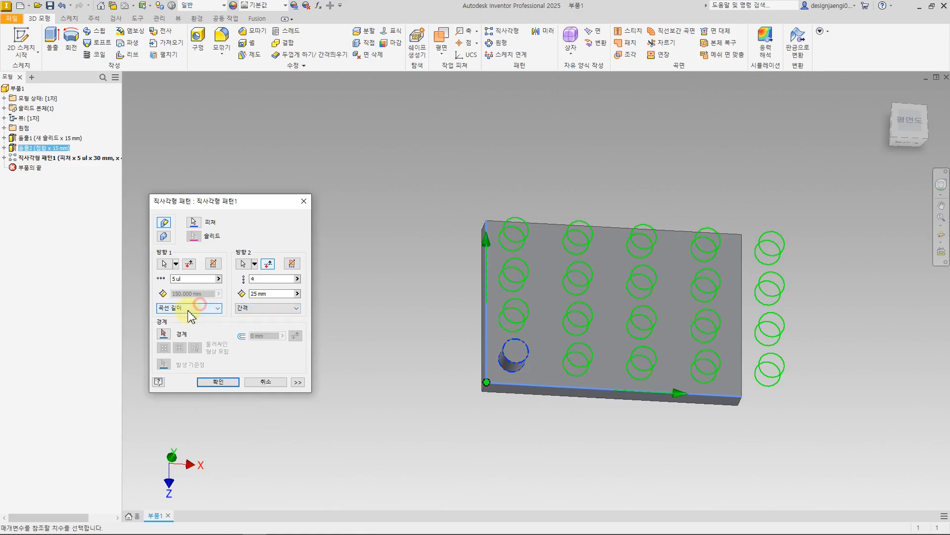
click(186, 317)
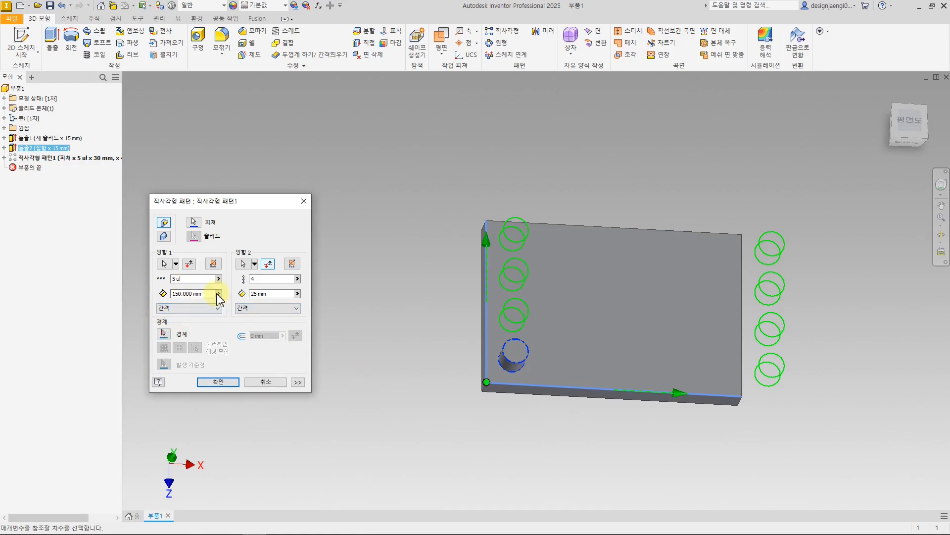
click(208, 293)
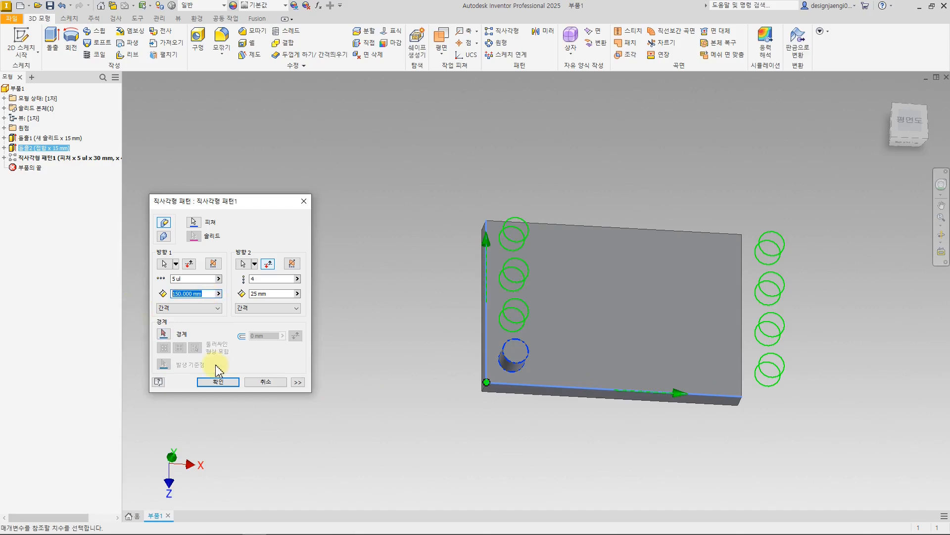
text(30)
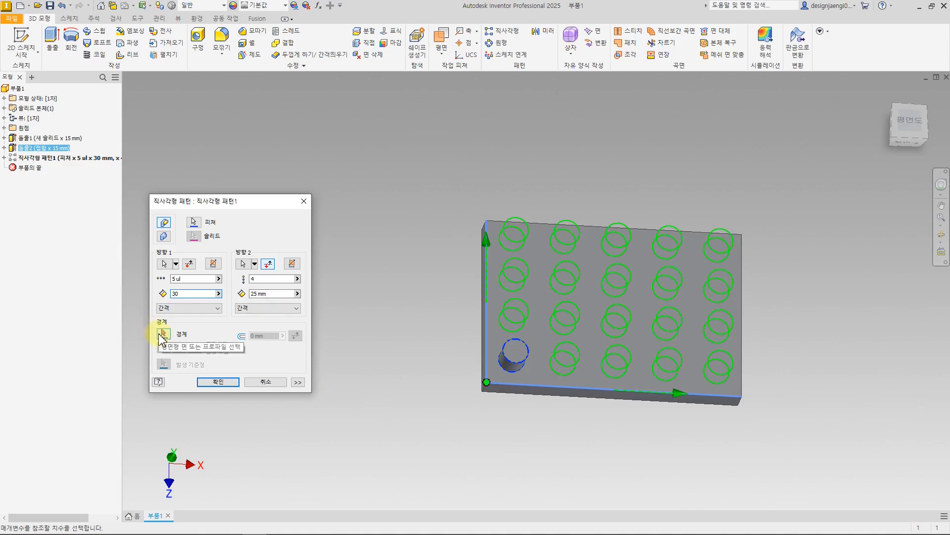
Step: Set the pattern counts to 7 in the first direction and 6 in the second direction
drag(191, 279, 169, 279)
text(7)
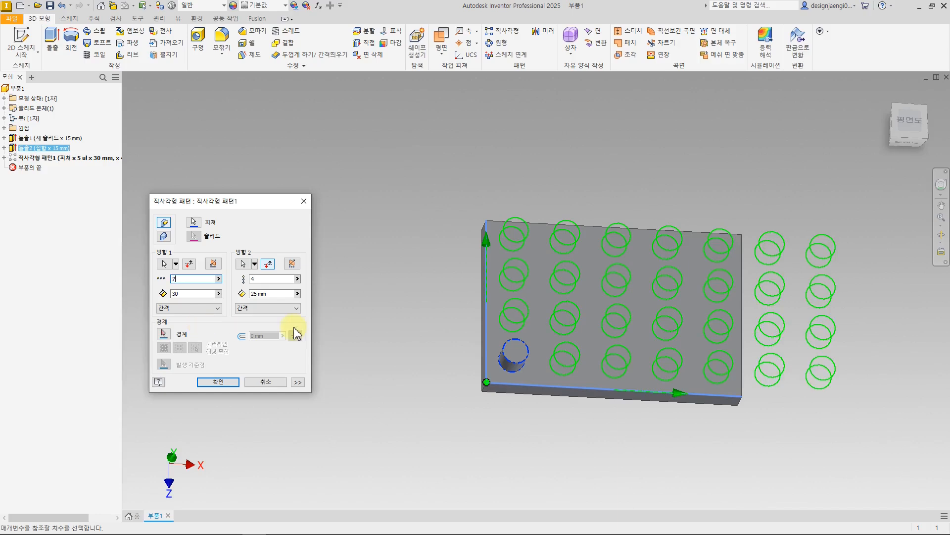
drag(277, 278, 251, 279)
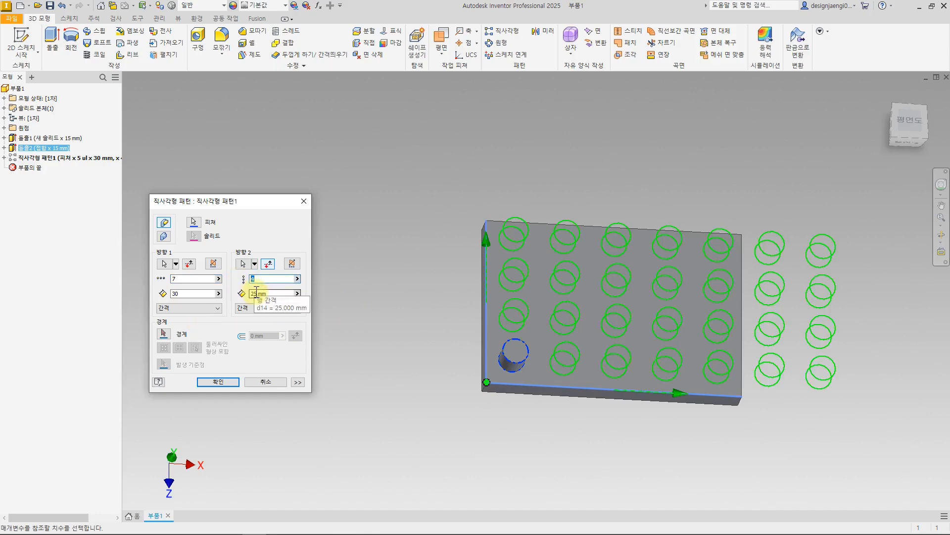
text(6)
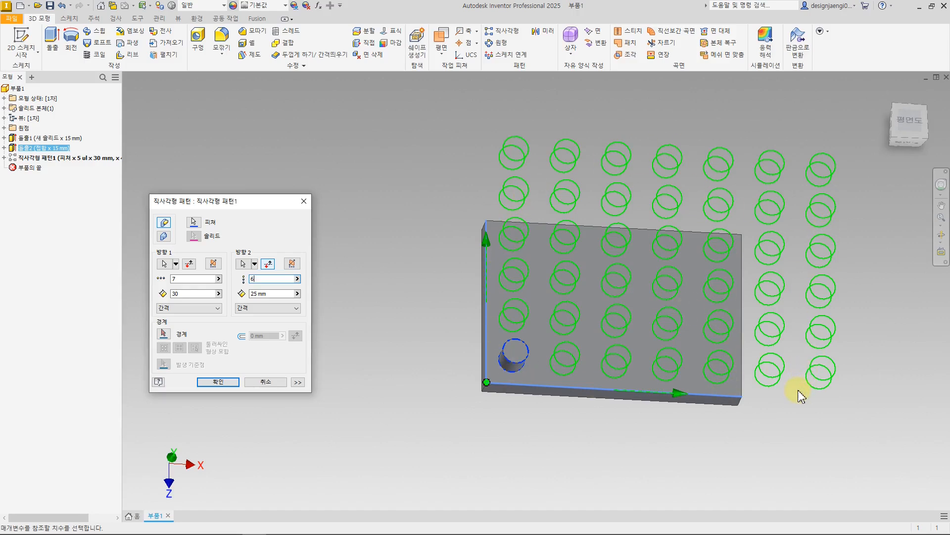
Step: Select the plate's top face as the boundary (경계) of the rectangular pattern
click(164, 335)
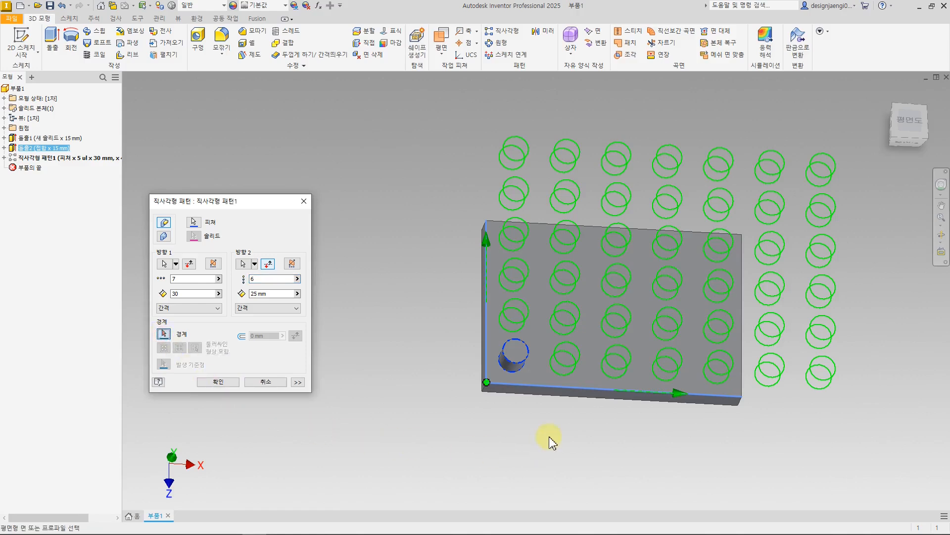
click(543, 329)
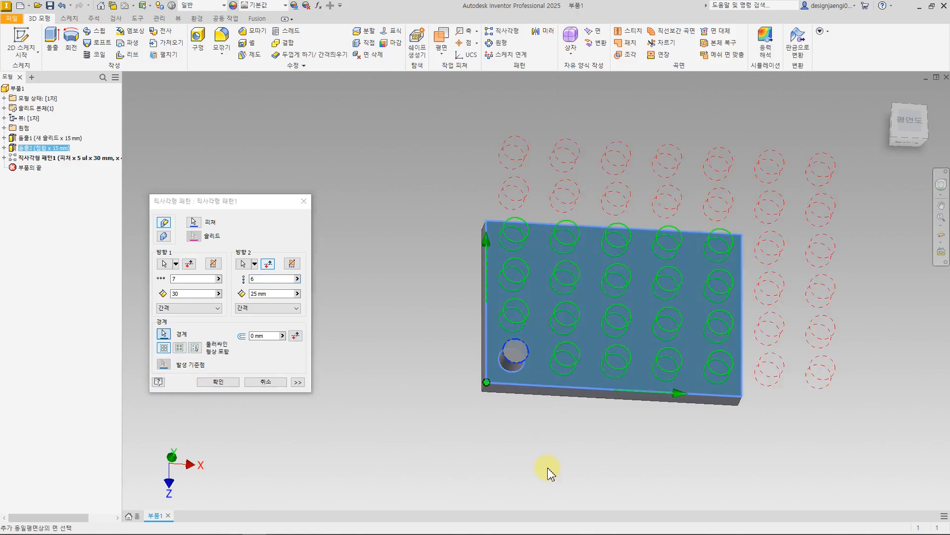
shift+middle_drag(573, 468, 573, 457)
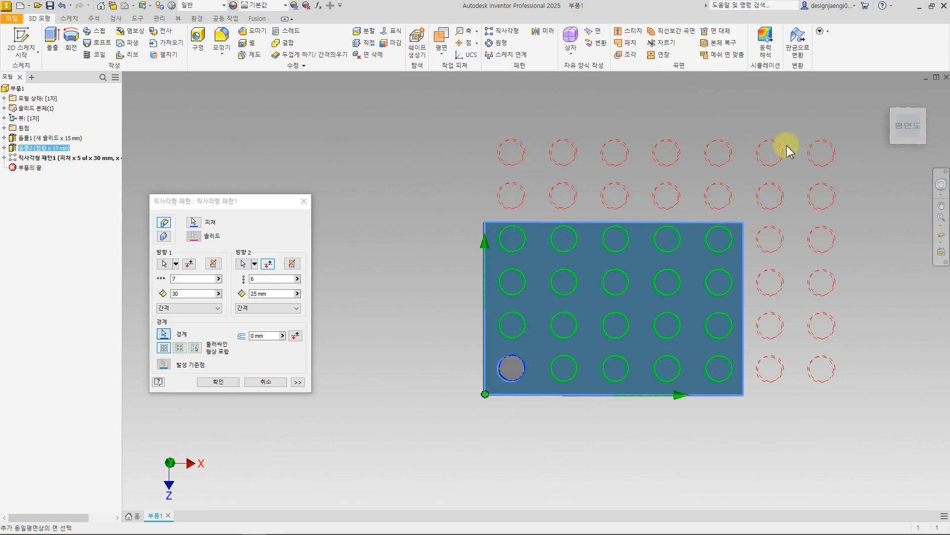
Step: Apply the boundary-limited rectangular pattern and inspect its occurrences in the model tree
click(223, 382)
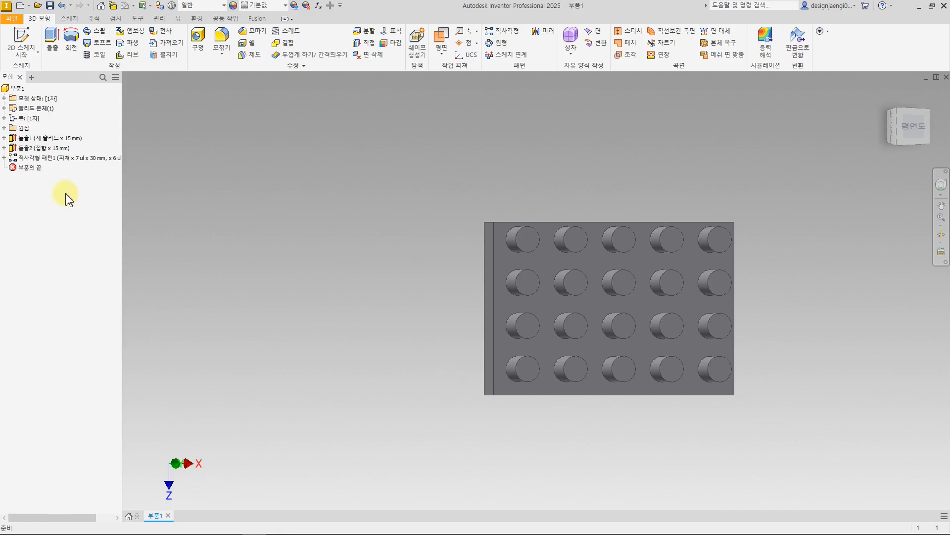
click(4, 158)
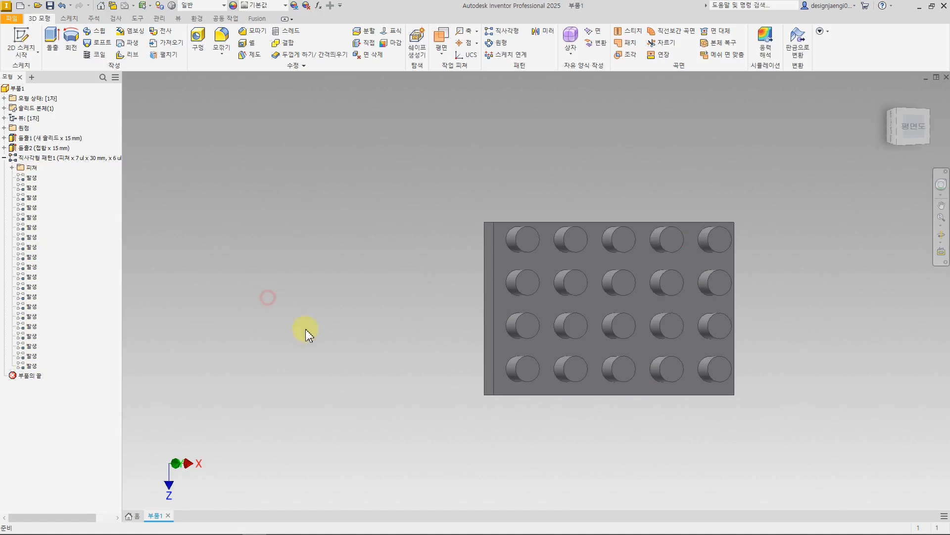
click(4, 158)
Step: Edit the rectangular pattern to remove the plate's top face as its boundary (경계), and apply the change
click(88, 158)
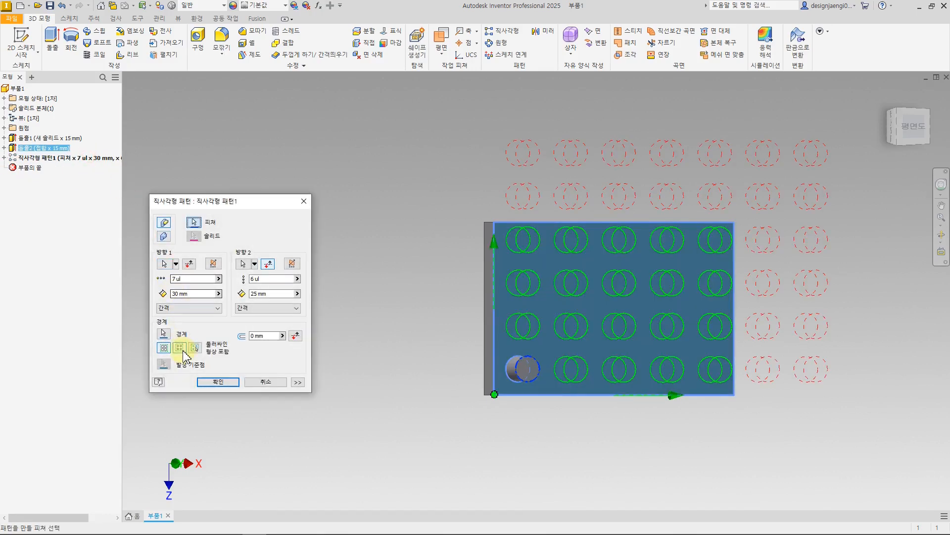
click(164, 335)
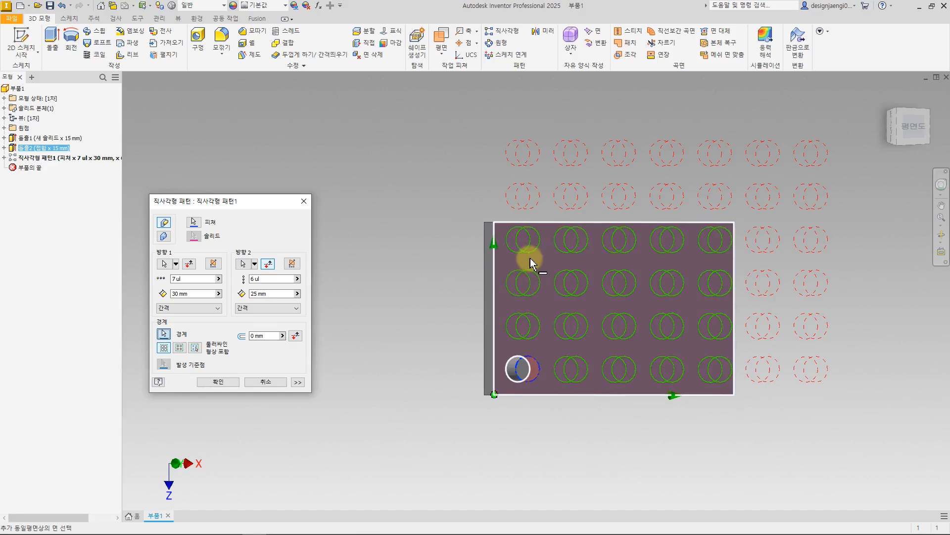
click(503, 276)
click(588, 259)
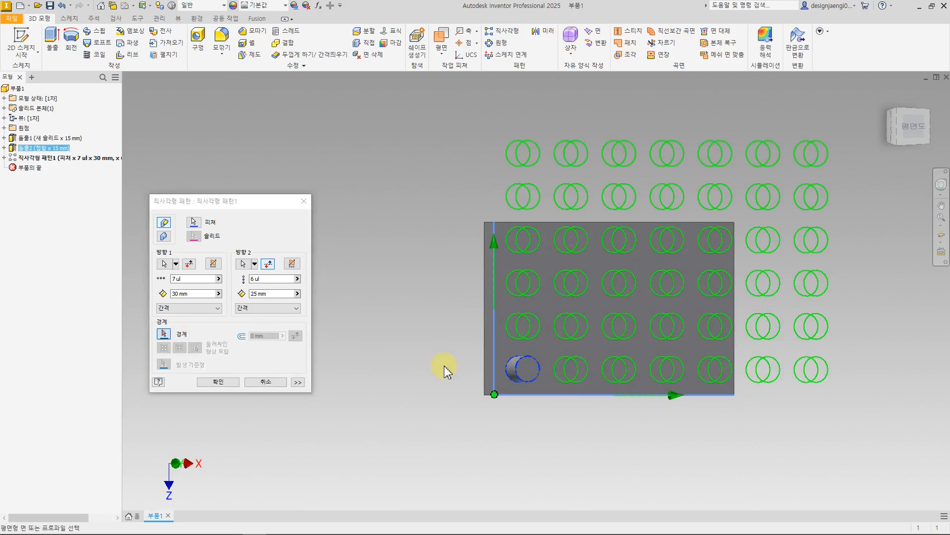
click(204, 380)
shift+middle_drag(371, 435, 409, 431)
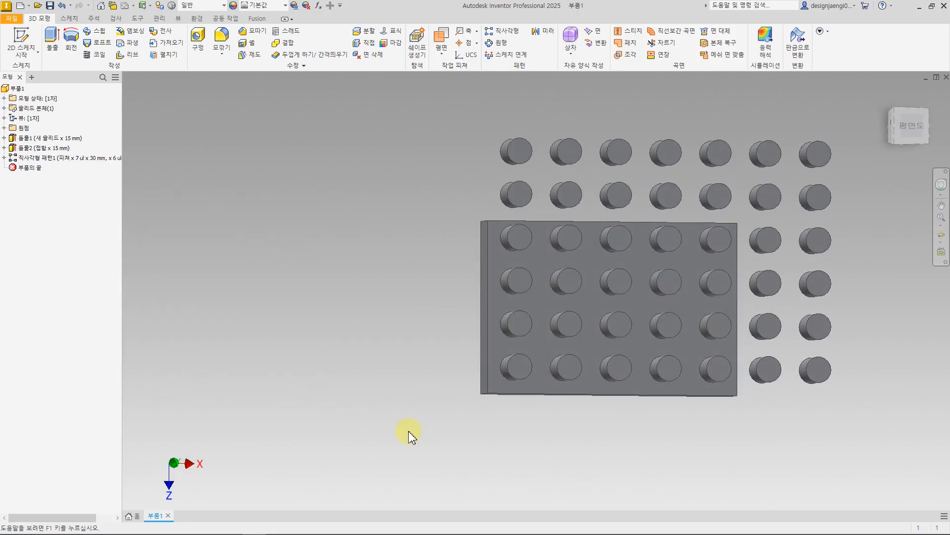
Step: Undo the recent pattern edits back to the single-direction row of bosses and finish the reopened boss sketch
key(ctrl+z)
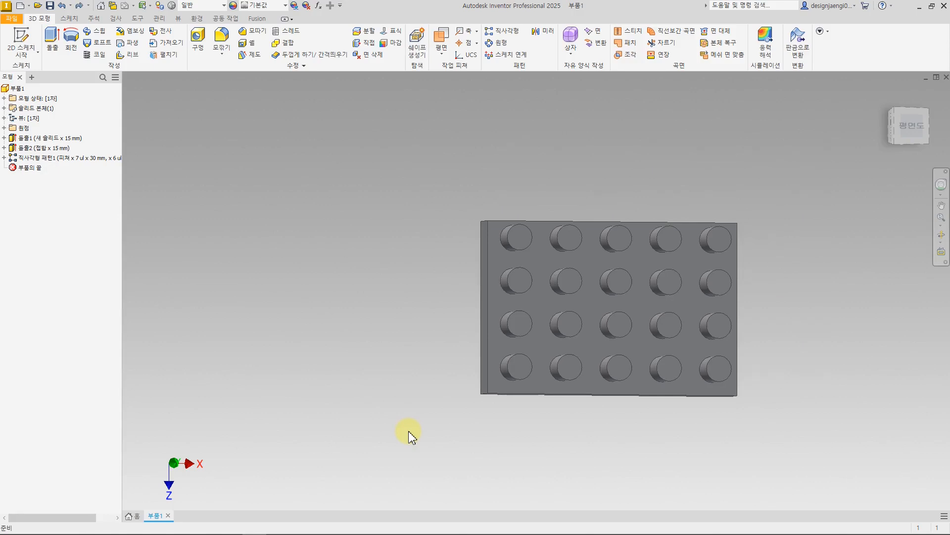
key(ctrl+z)
key(ctrl+z)
key(ctrl+z)
key(ctrl+z)
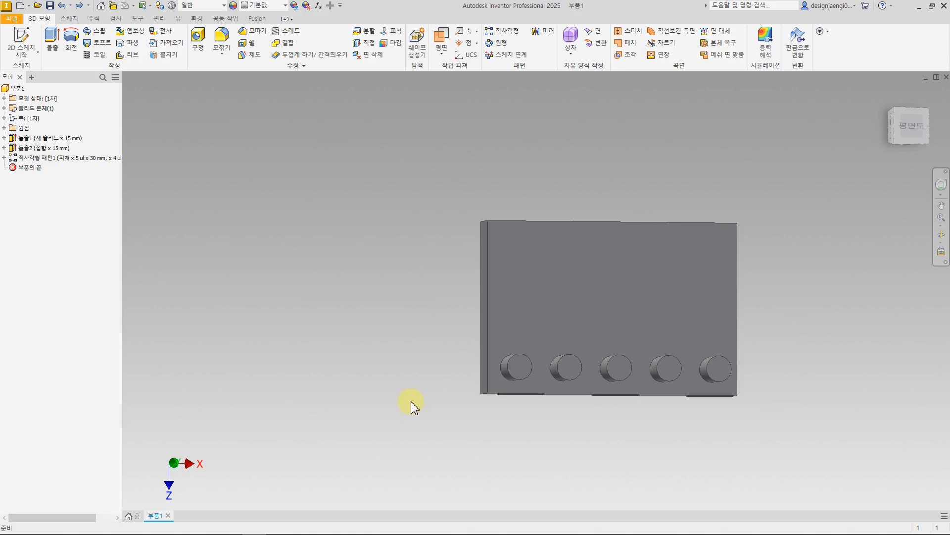
key(ctrl+z)
middle_drag(547, 463, 413, 443)
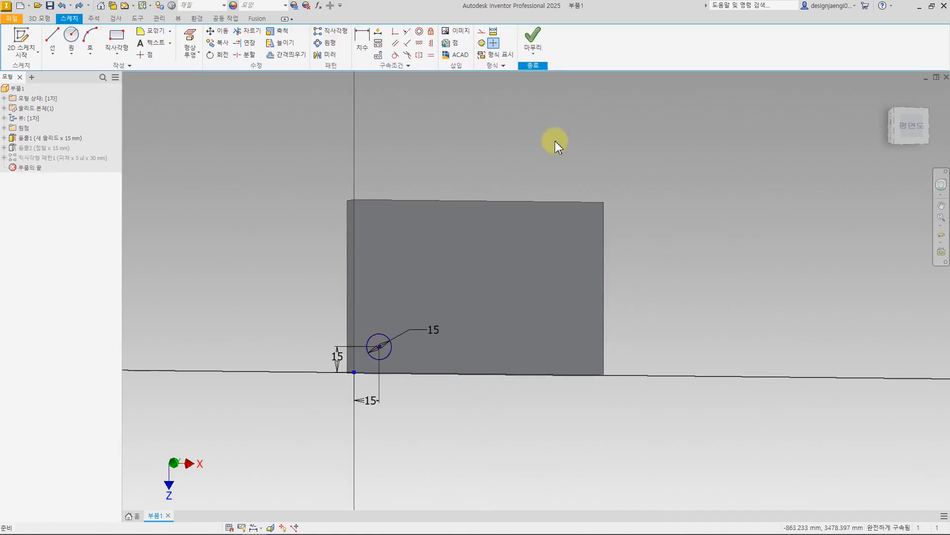
click(536, 50)
click(541, 41)
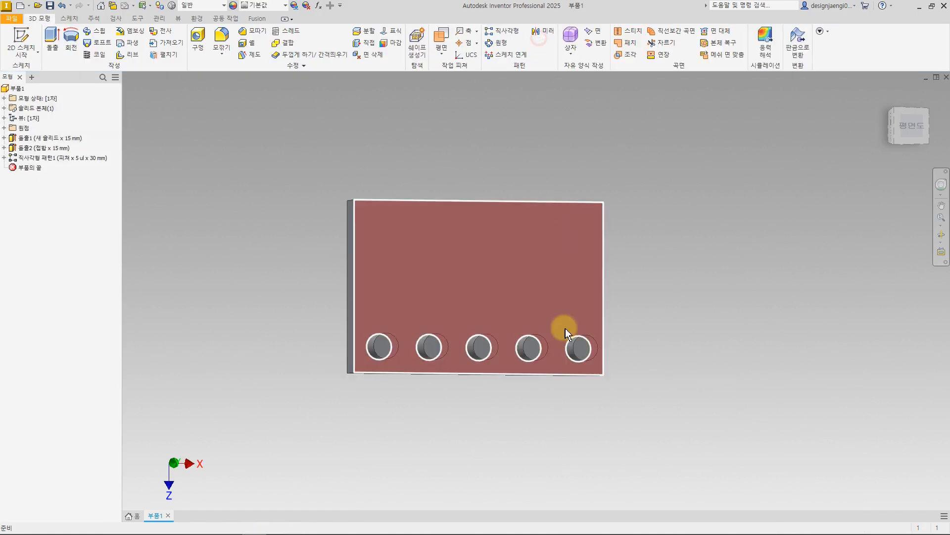
Step: Delete the rectangular pattern, leaving only the plate and the original boss
click(74, 158)
key(Delete)
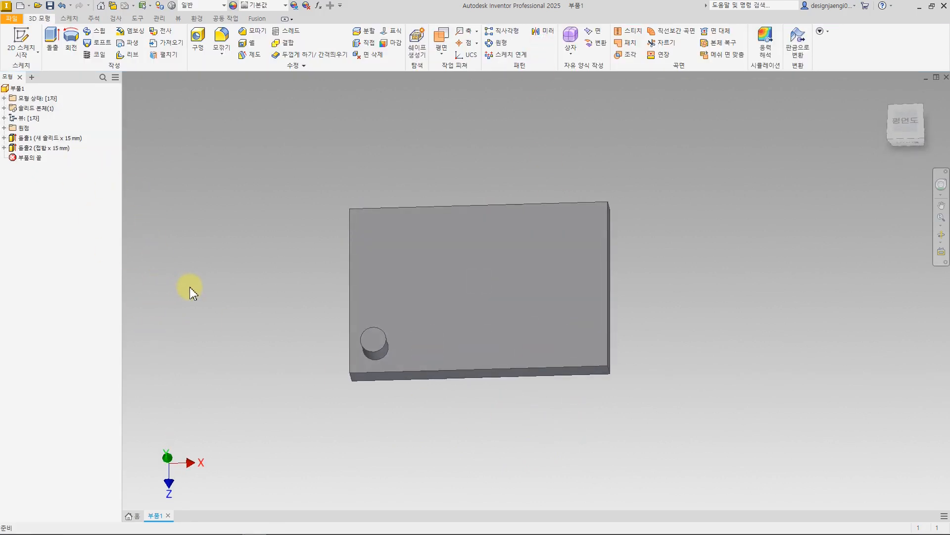
Step: Sketch eight scattered points on the plate's top face and finish the sketch
shift+middle_drag(364, 420, 417, 393)
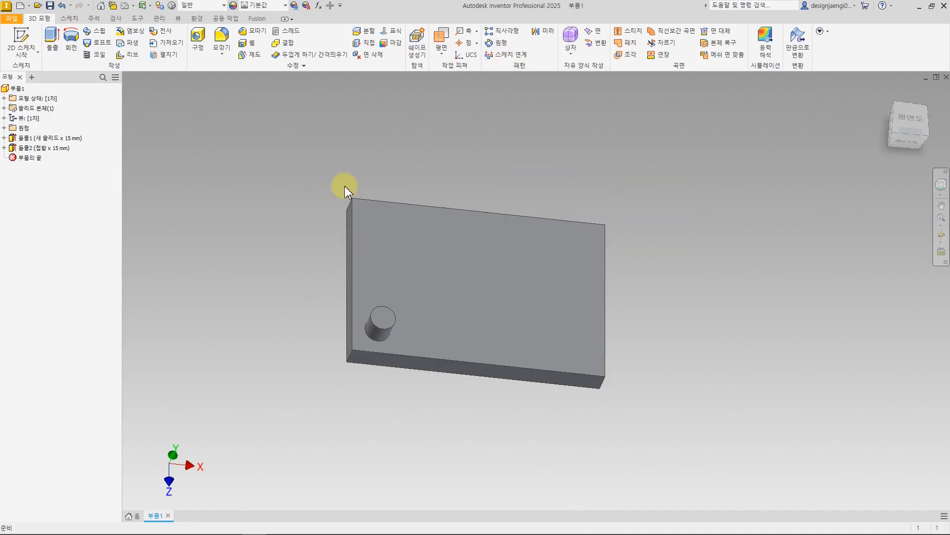
click(21, 41)
click(424, 244)
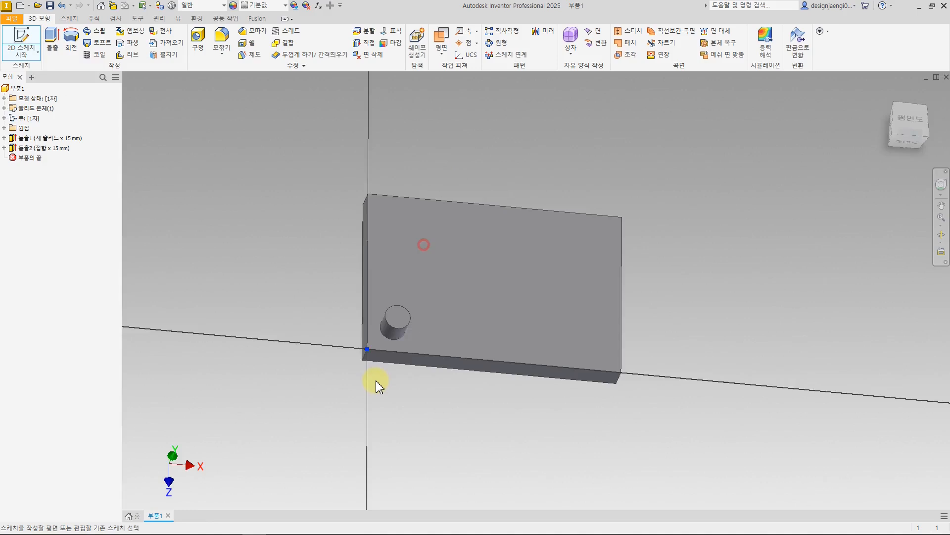
click(145, 56)
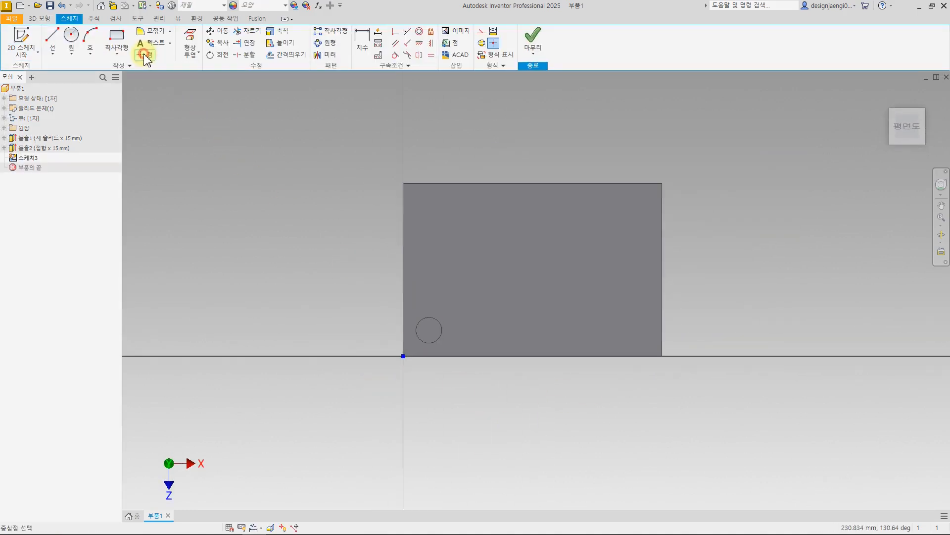
click(444, 214)
click(543, 249)
click(601, 214)
click(626, 283)
click(522, 318)
click(485, 275)
click(574, 292)
click(522, 207)
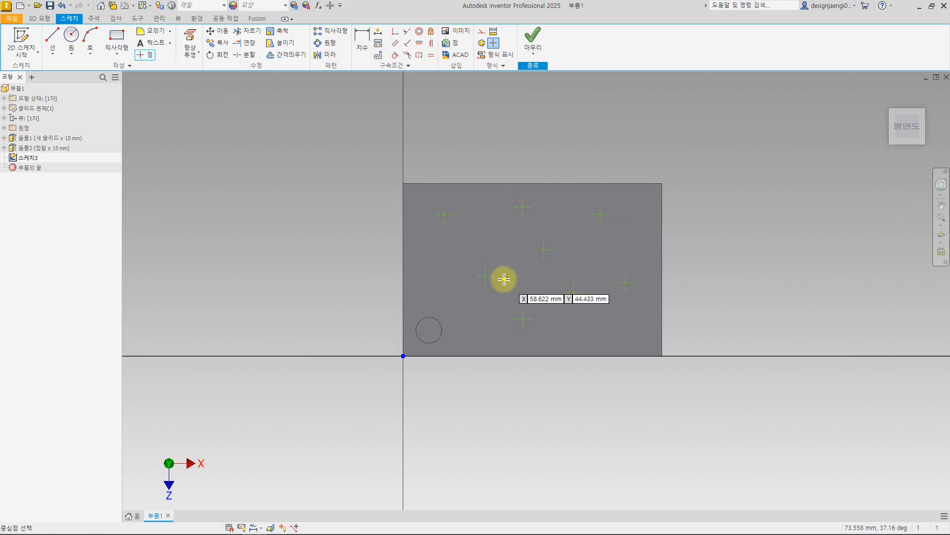
key(Escape)
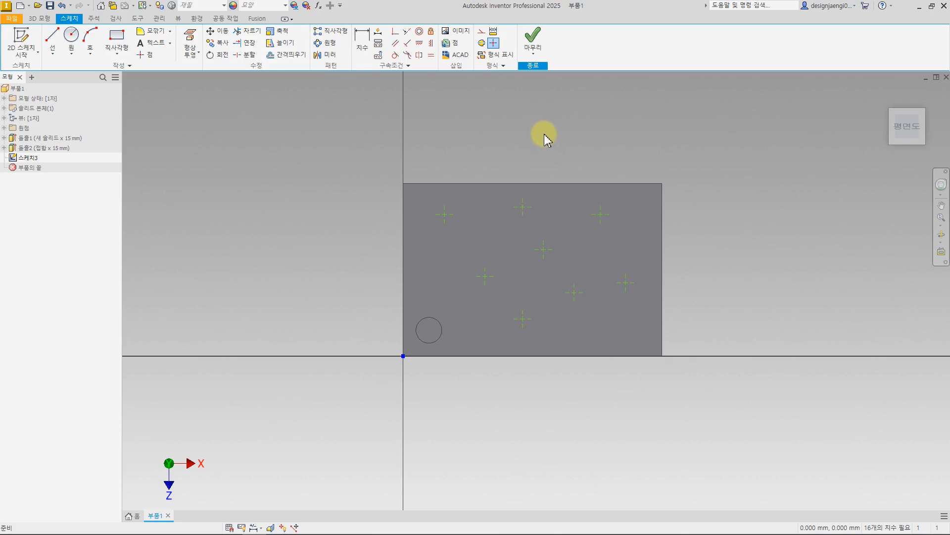
click(532, 39)
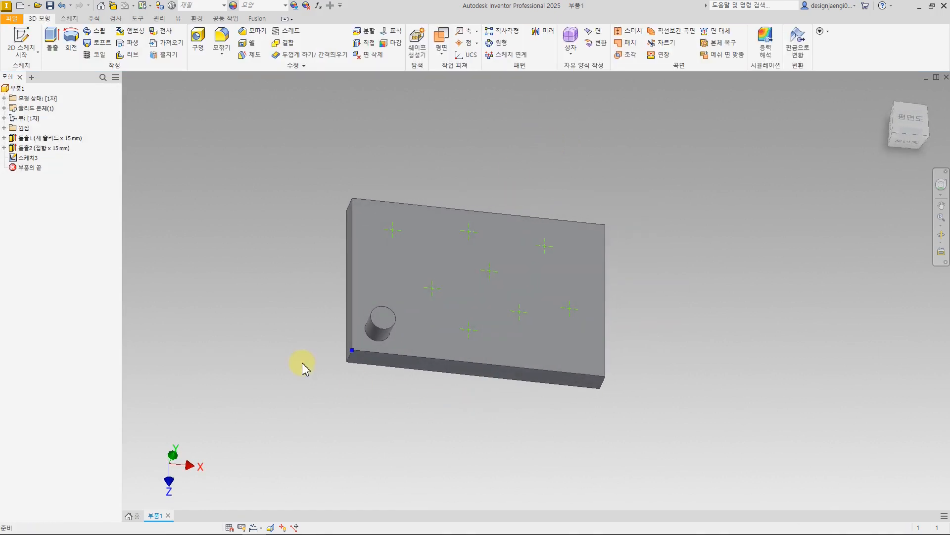
Step: Create a sketch-driven pattern (스케치 연계) of the cylindrical boss at the eight sketch points
click(513, 56)
middle_drag(651, 263, 699, 277)
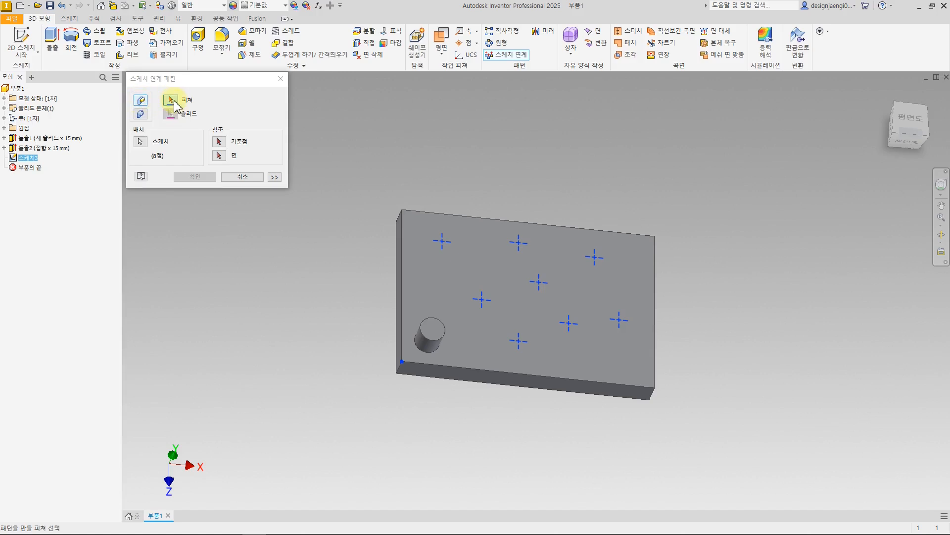
click(433, 344)
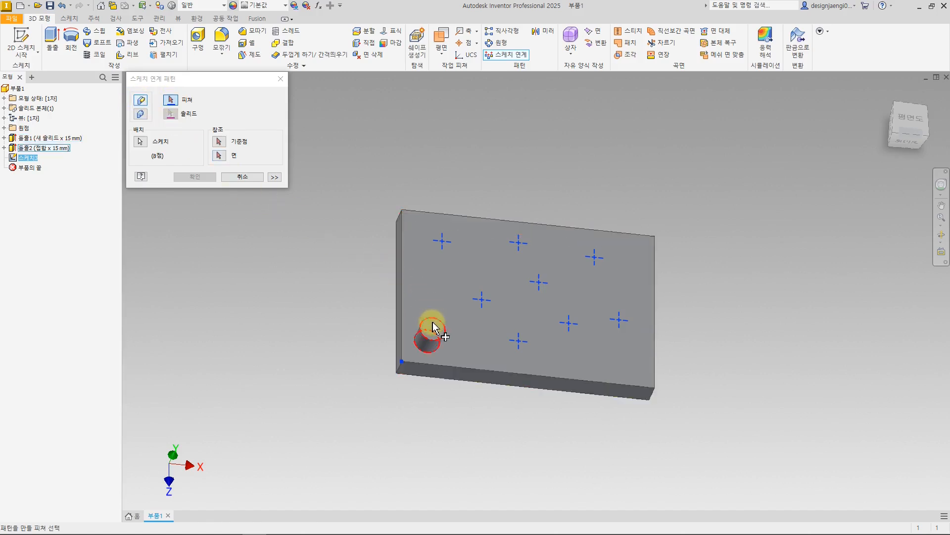
click(436, 349)
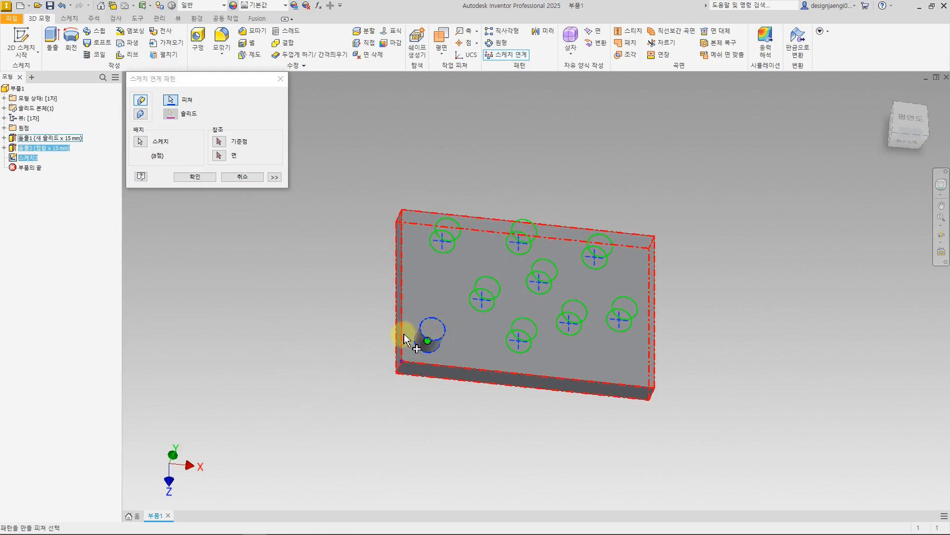
shift+middle_drag(491, 396, 516, 332)
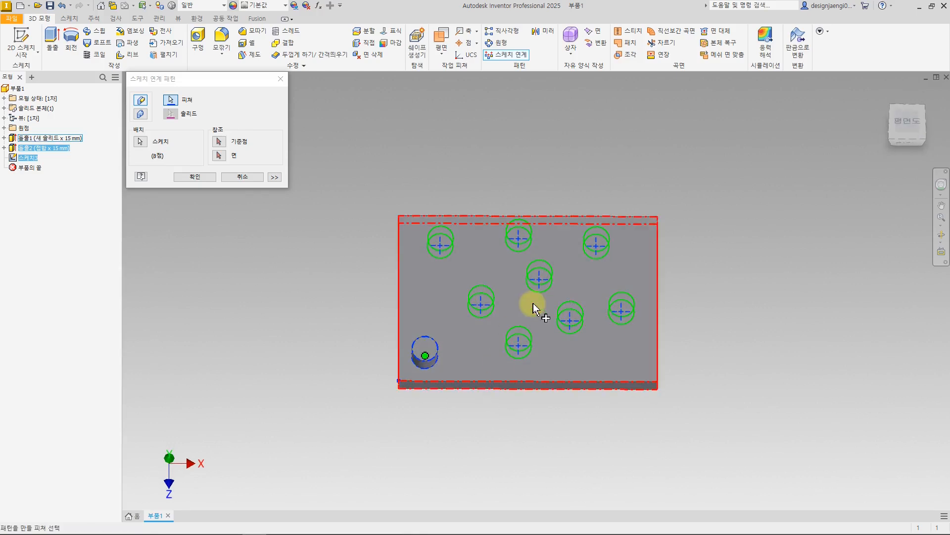
click(195, 177)
mouse_move(388, 430)
shift+middle_down()
mouse_move(419, 424)
mouse_move(396, 429)
shift+middle_up()
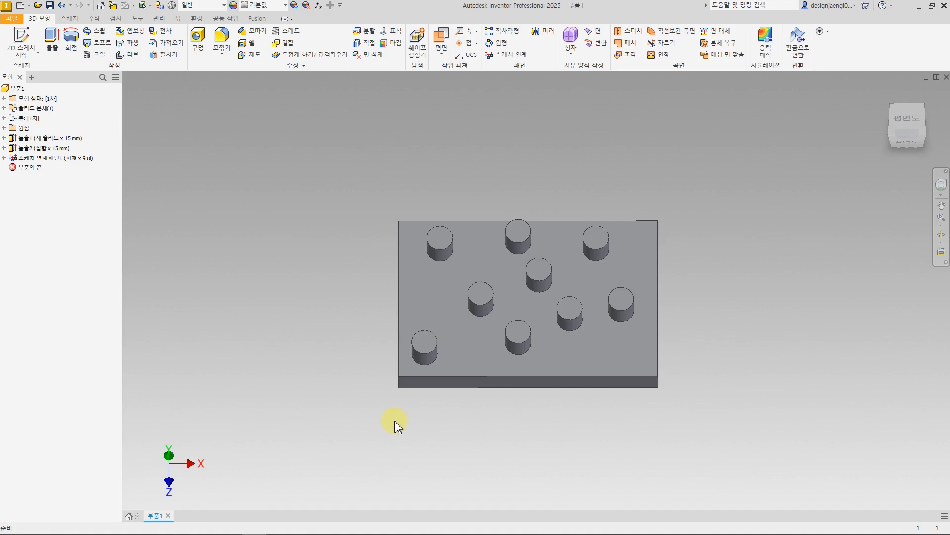
Step: Start a rectangular pattern of the entire solid, with the plate's long front edge as the first direction
click(501, 30)
drag(244, 203, 267, 179)
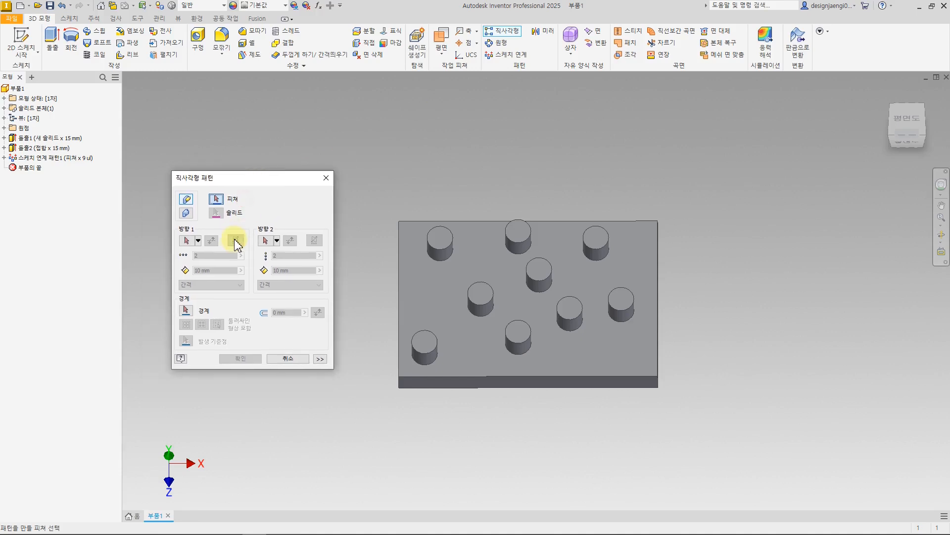
click(187, 213)
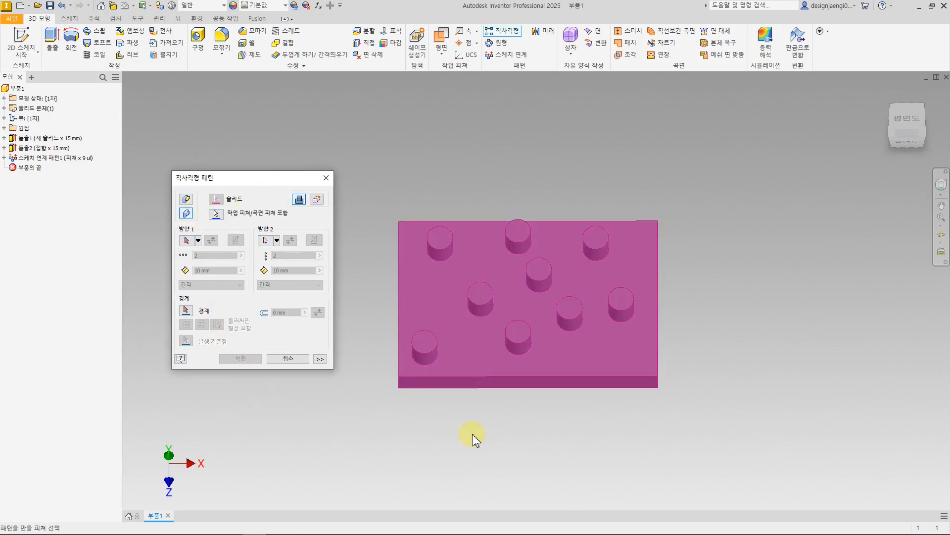
middle_drag(471, 436, 529, 441)
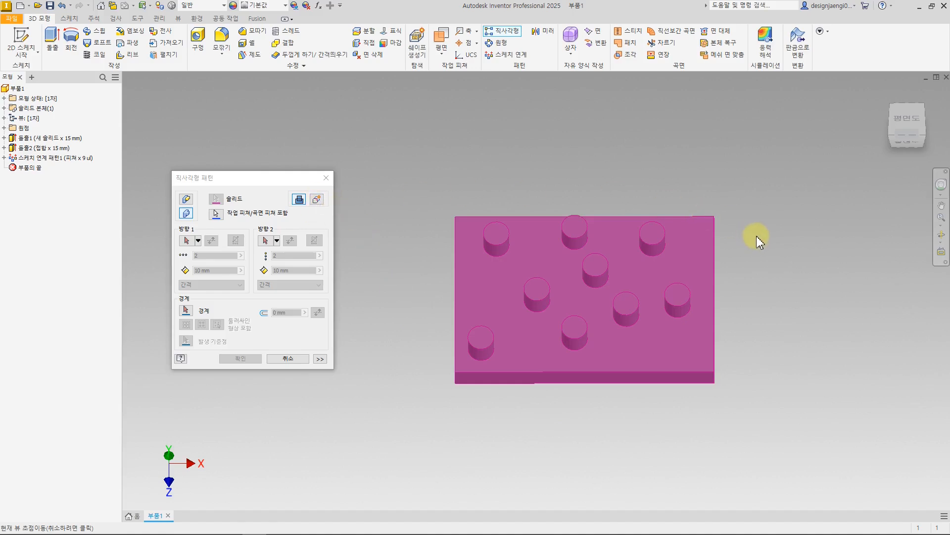
click(187, 240)
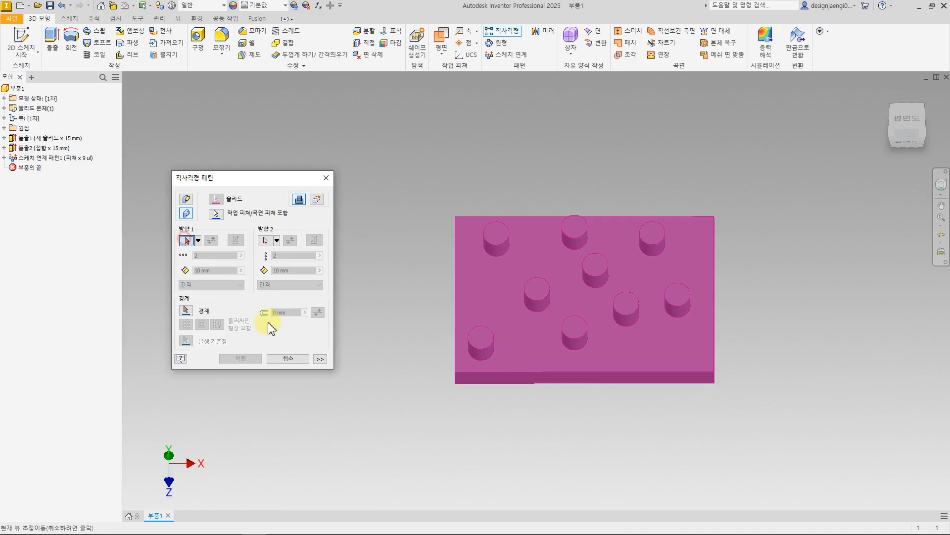
click(550, 372)
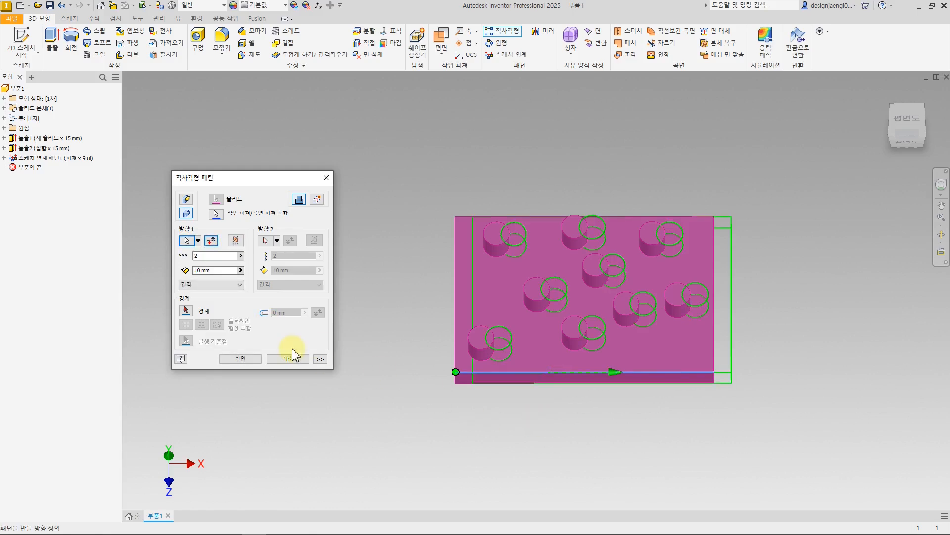
Step: Set the solid pattern's spacing to 200 mm and its count to 3, and apply it
drag(220, 271, 155, 276)
text(2)
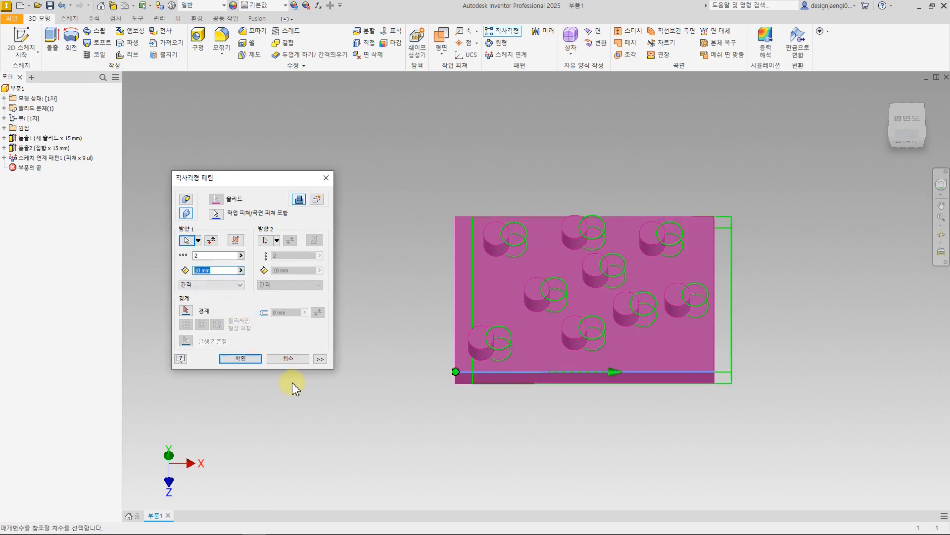
text(00)
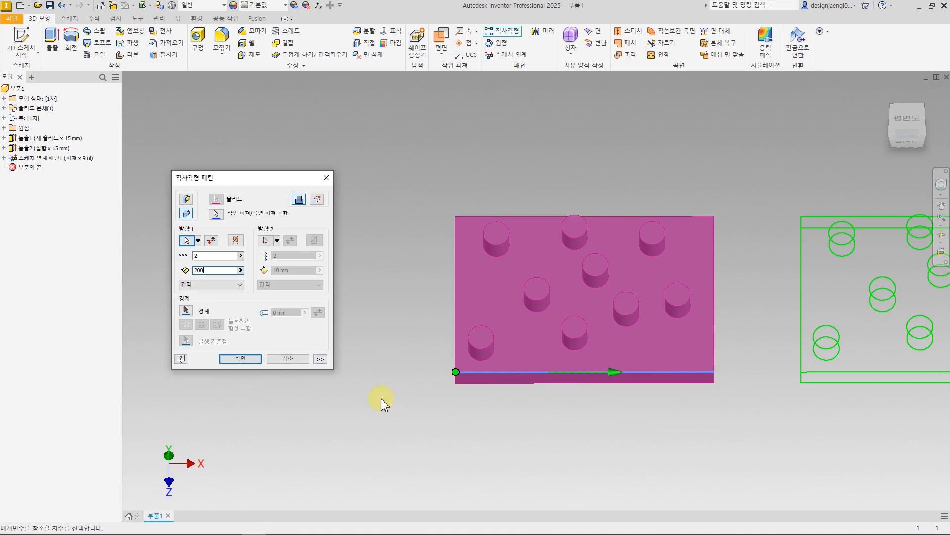
scroll(451, 381, down, 2)
scroll(396, 385, down, 3)
scroll(515, 384, up, 3)
drag(209, 255, 191, 257)
text(3)
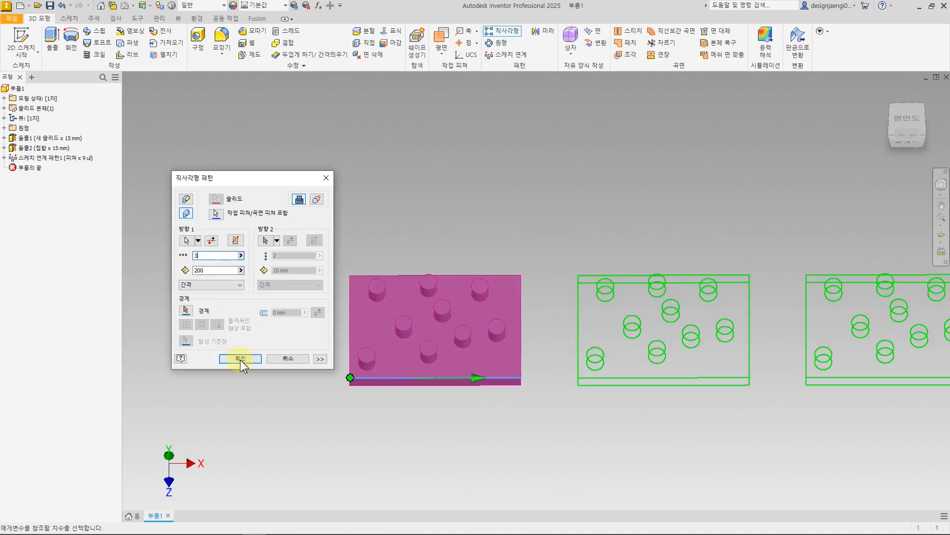
click(242, 357)
scroll(353, 375, down, 2)
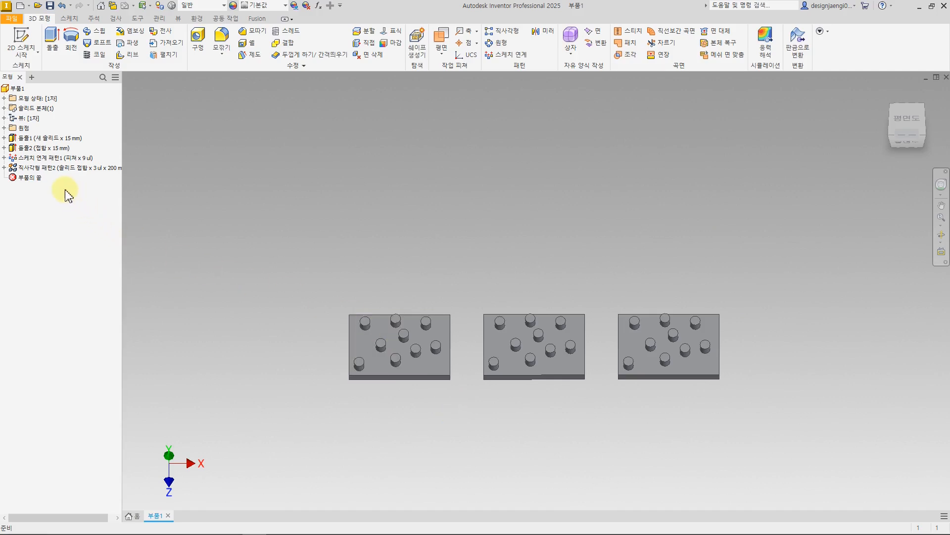
Step: Move the end-of-part marker above the first extrusion and delete all features below it
drag(36, 186, 36, 134)
right_click(35, 138)
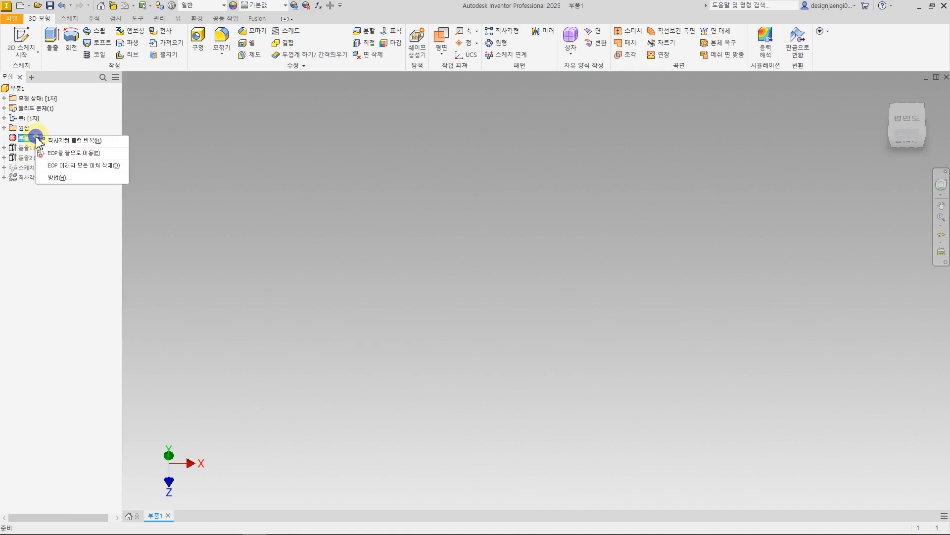
click(53, 166)
click(259, 218)
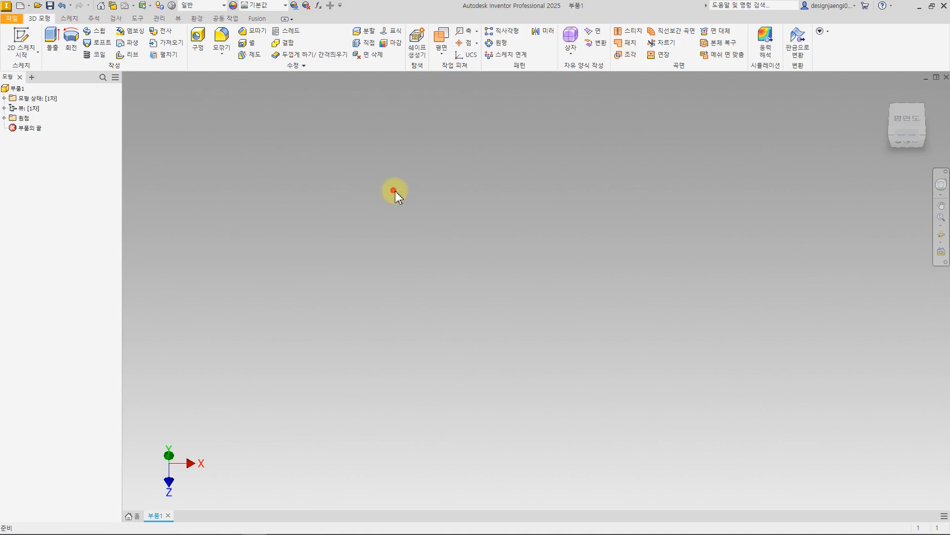
Step: Start a sketch on the front XY plane and draw a circle about 20 mm in diameter centred on the origin
key(F6)
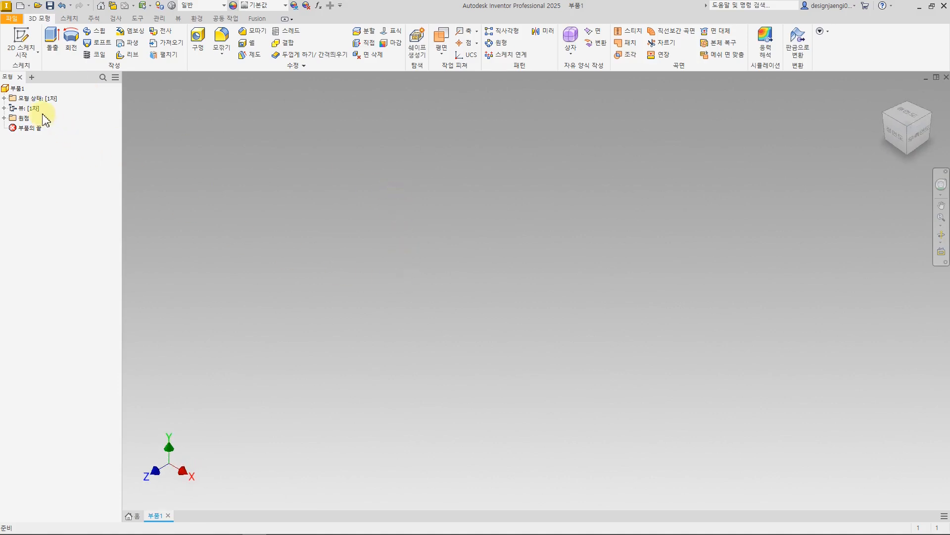
click(19, 37)
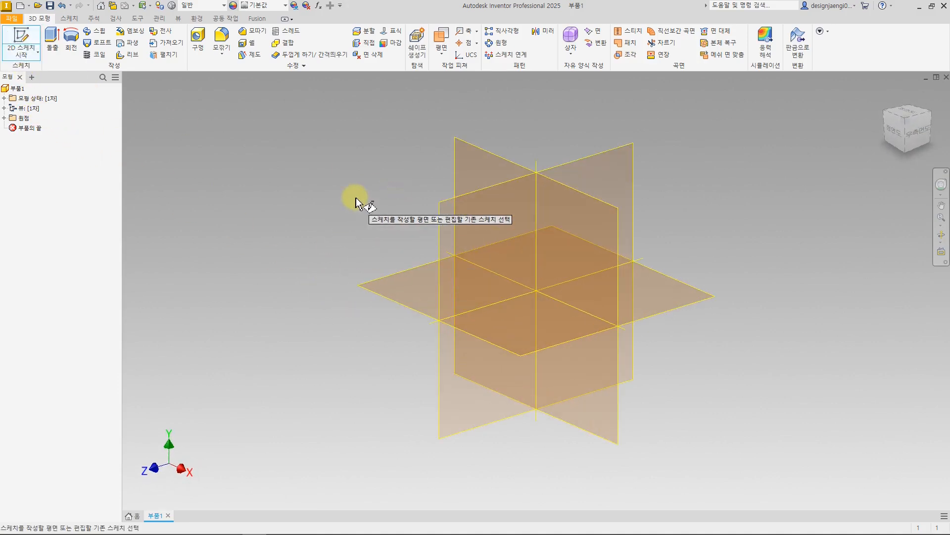
click(459, 150)
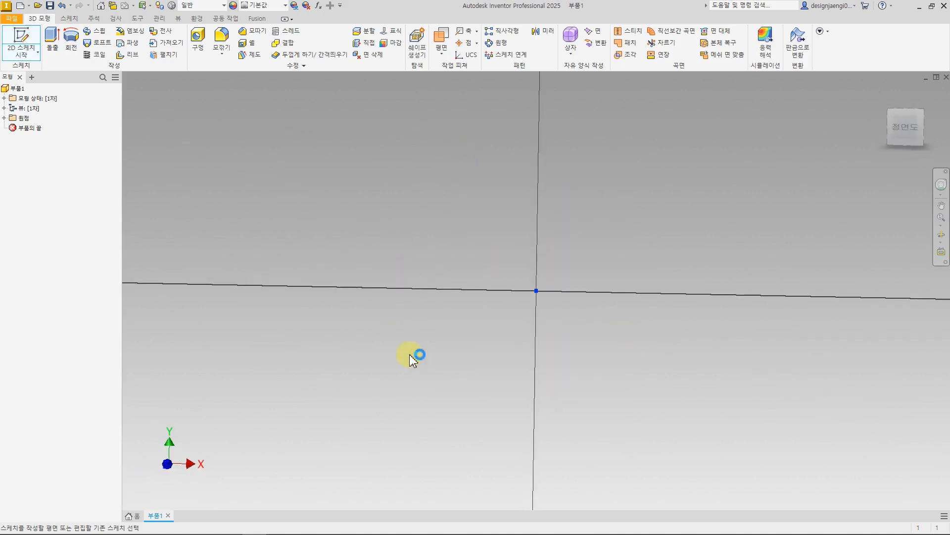
click(72, 36)
click(489, 300)
click(595, 243)
Step: Dimension the circle's diameter as 100 mm
click(362, 42)
click(576, 212)
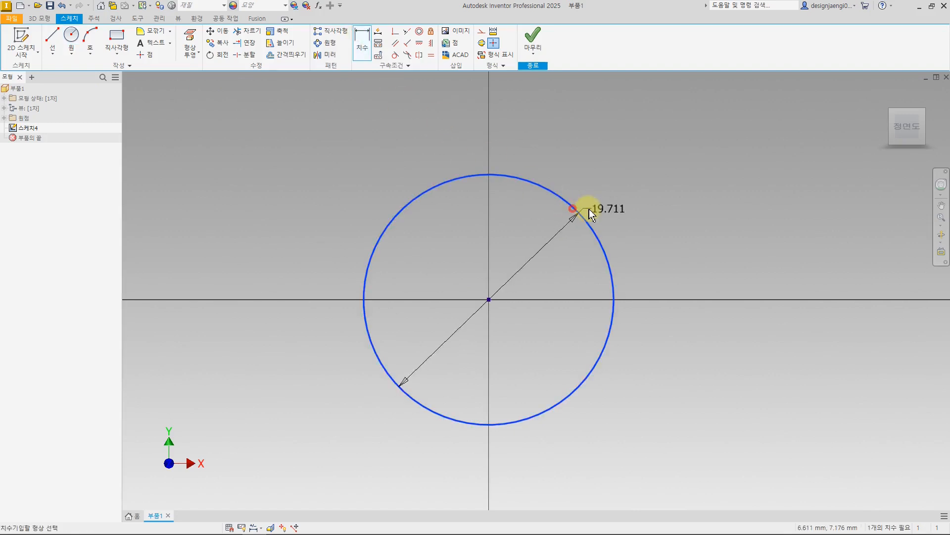
click(641, 245)
text(100)
key(Return)
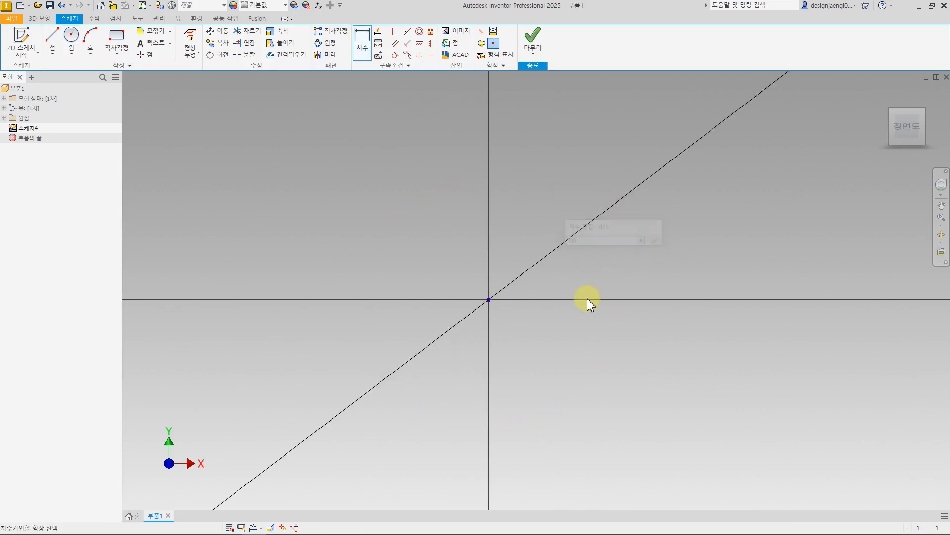
Step: Finish the sketch and extrude the circle 15 mm into a solid disc
scroll(544, 297, down, 5)
click(533, 37)
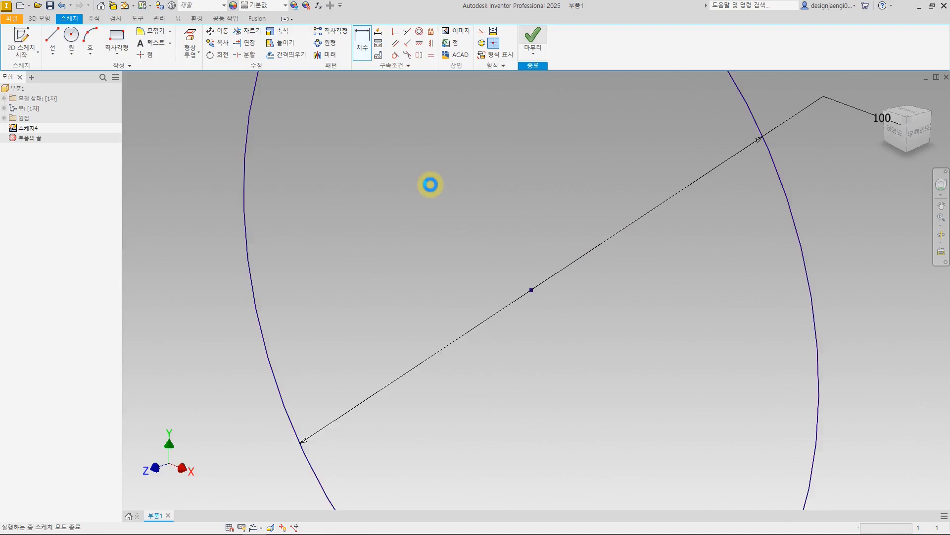
click(52, 40)
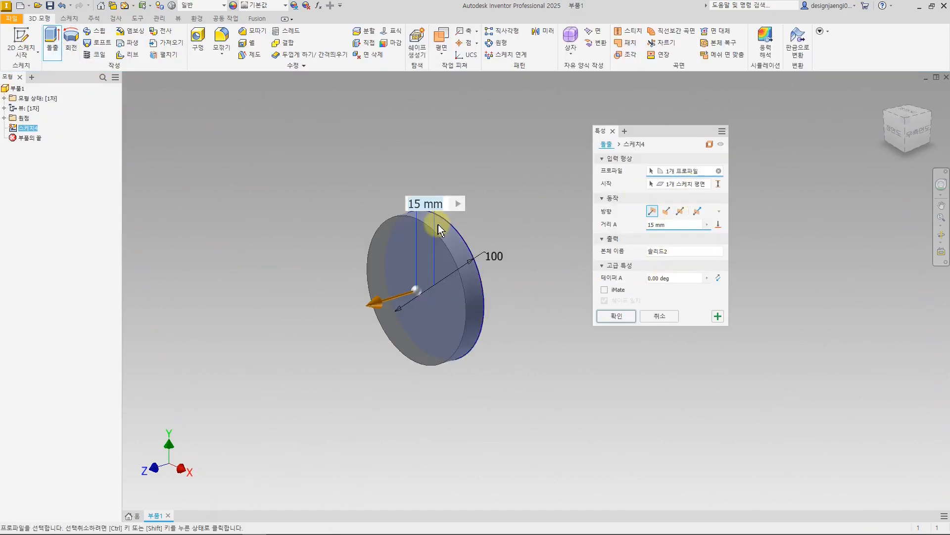
click(619, 317)
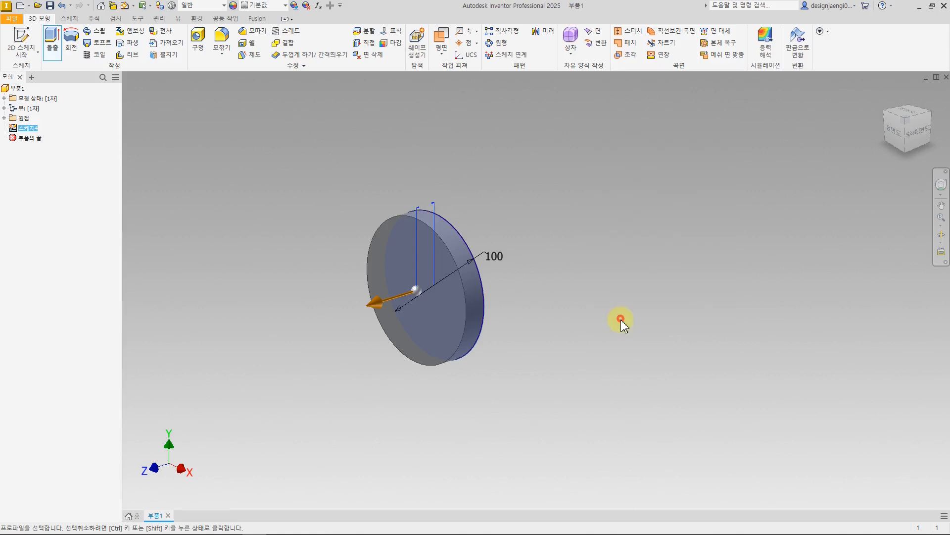
Step: Start a sketch on the disc's front face and draw a small circle near its upper edge, just off the vertical axis
click(23, 40)
click(424, 257)
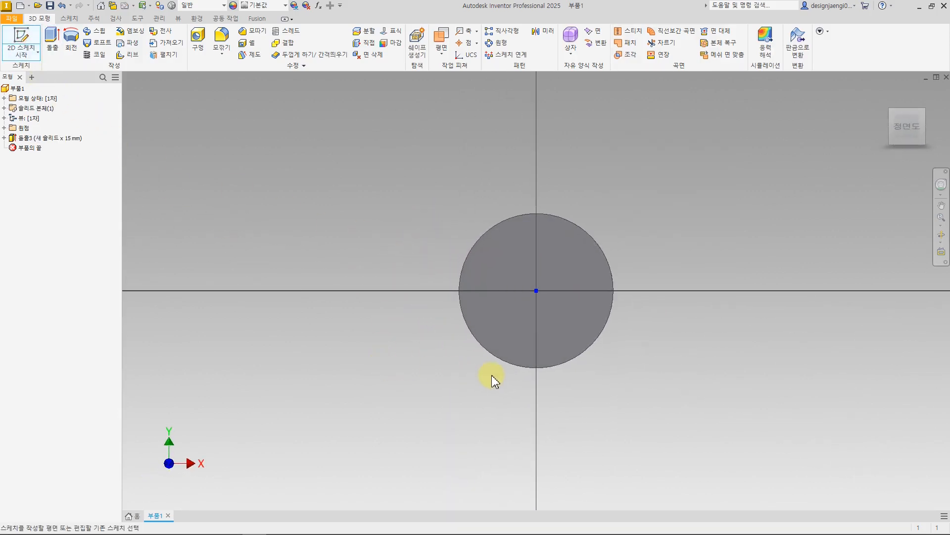
middle_drag(500, 377, 479, 394)
click(75, 36)
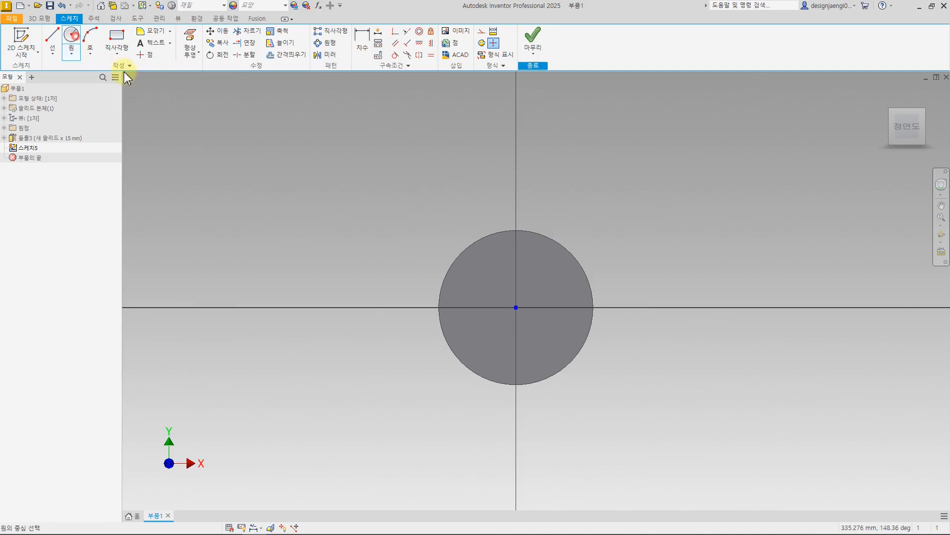
scroll(537, 259, up, 3)
click(514, 238)
click(527, 246)
Step: Dimension the small circle's diameter as 10 mm
key(d)
click(522, 224)
click(564, 202)
text(10)
key(Return)
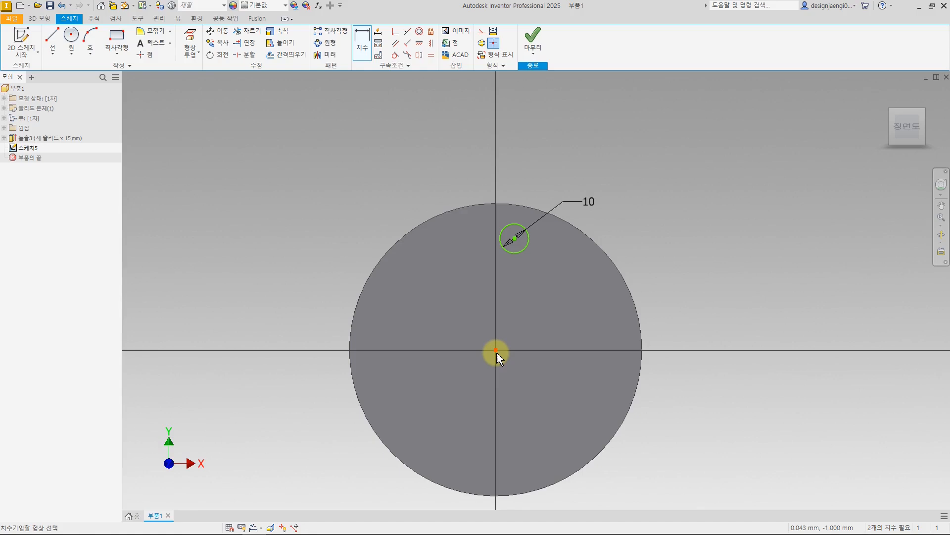
Step: Align the small circle's centre vertically with the origin and dimension its distance from the origin as 35 mm
click(431, 43)
click(515, 238)
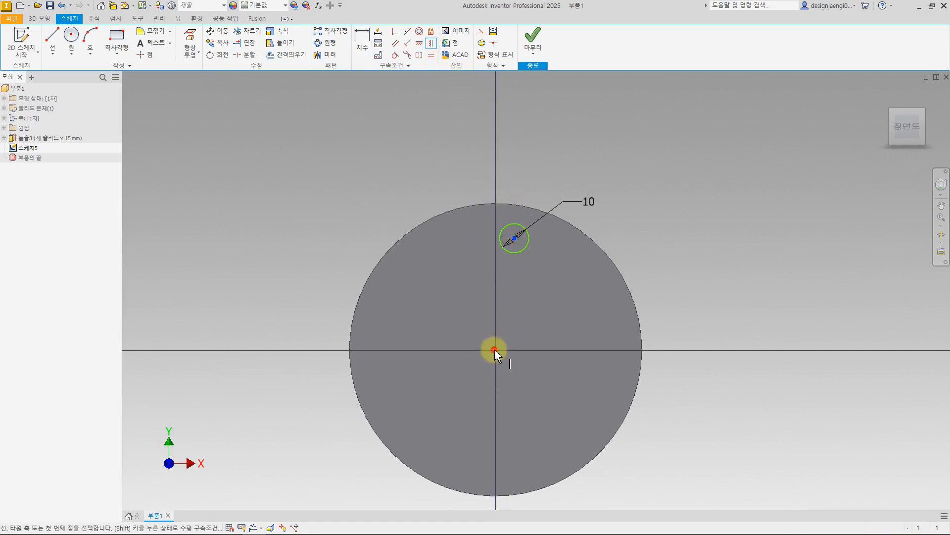
click(495, 350)
click(362, 37)
click(496, 237)
click(496, 349)
click(591, 313)
text(35)
key(Return)
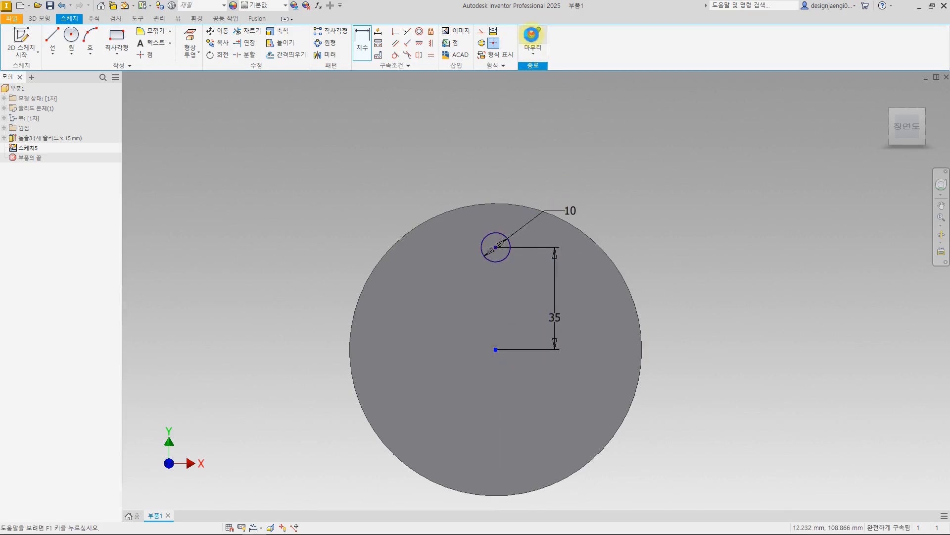
Step: Finish the sketch and extrude the small circle 15 mm outward, joined to the disc
click(532, 32)
click(50, 37)
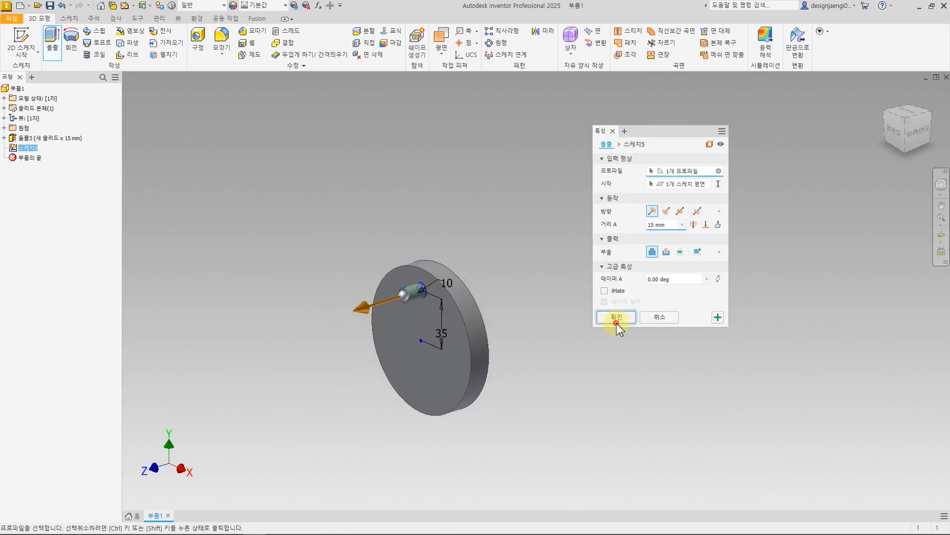
click(617, 322)
Step: Start a circular pattern (원형) with the small cylindrical pin as the feature to repeat
mouse_move(513, 396)
middle_down()
mouse_move(568, 373)
mouse_move(645, 361)
mouse_move(619, 366)
mouse_move(628, 358)
mouse_move(484, 271)
mouse_move(610, 392)
middle_up()
scroll(543, 359, up, 3)
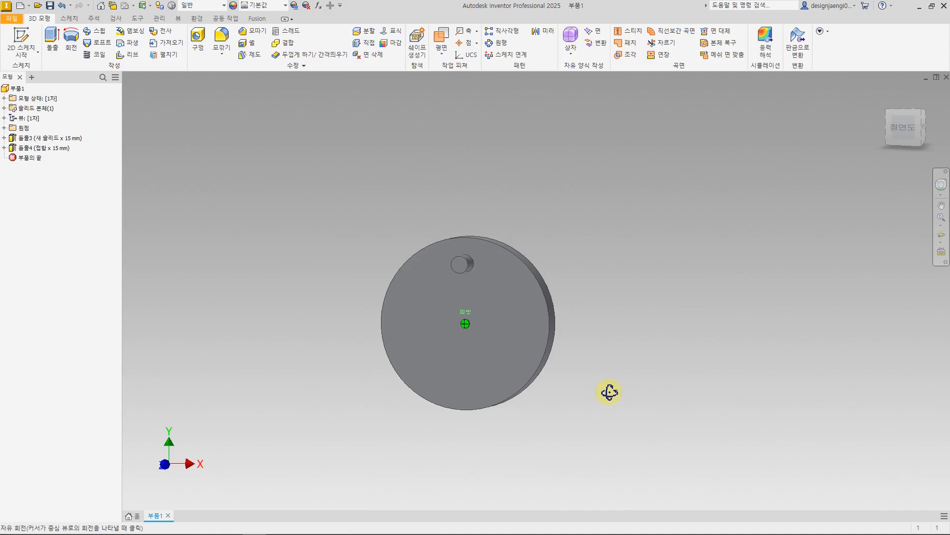
click(496, 43)
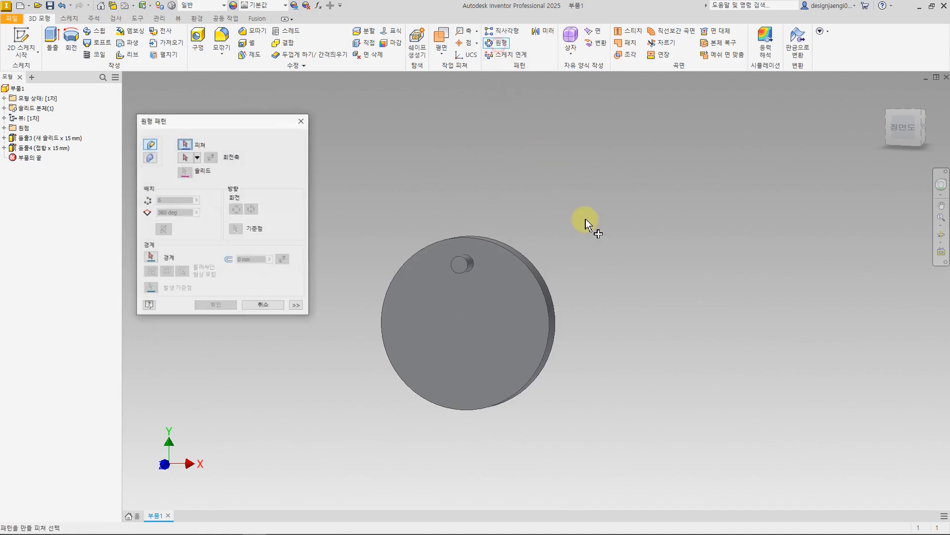
drag(222, 127, 224, 189)
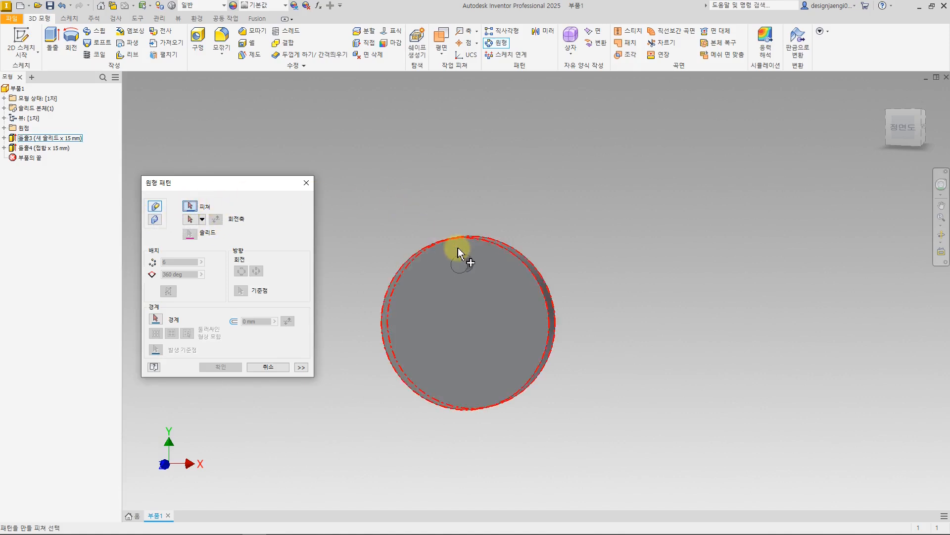
shift+middle_drag(652, 335, 634, 340)
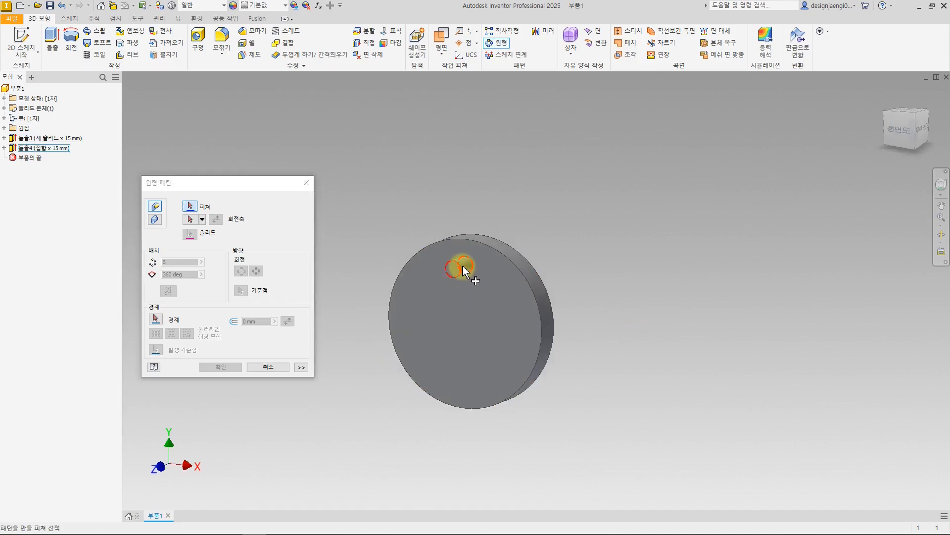
click(466, 272)
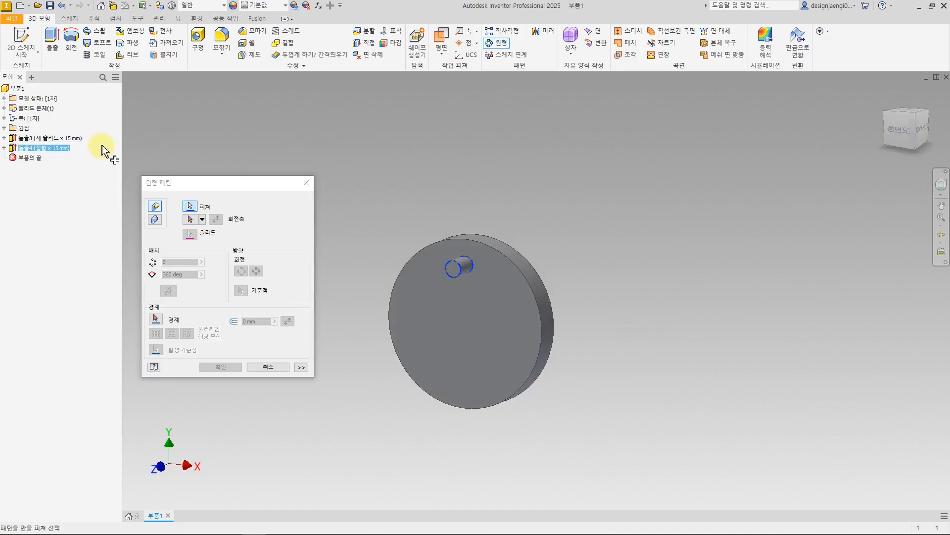
click(49, 147)
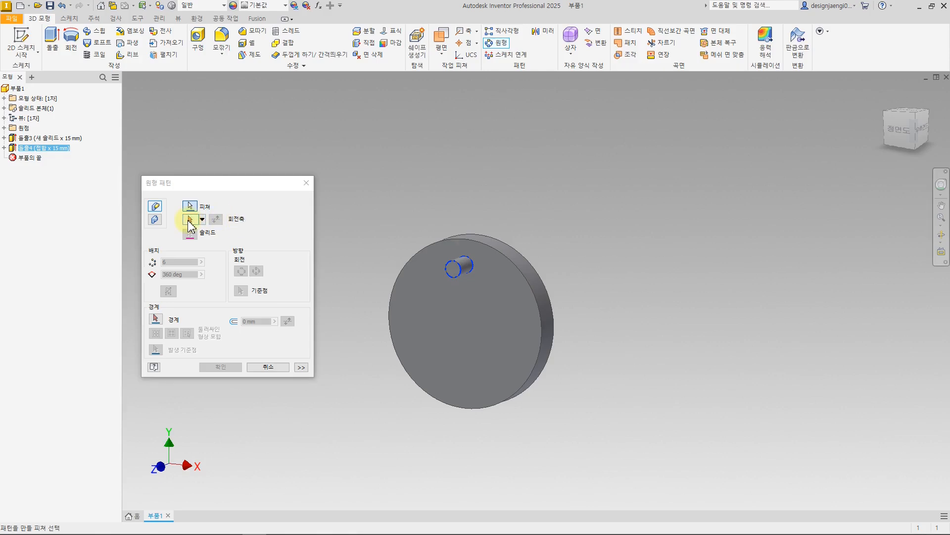
Step: Define the pattern's rotation axis from the disc's outer cylindrical face
click(190, 221)
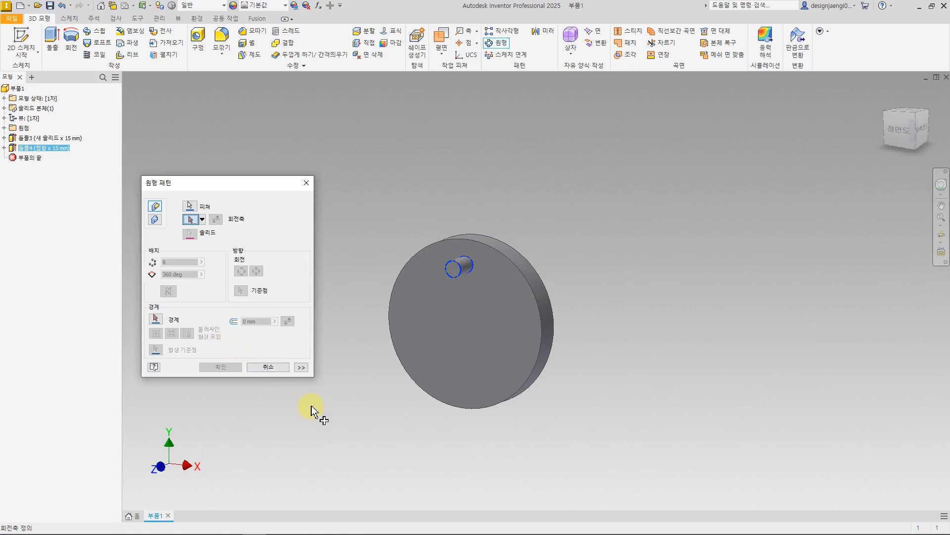
shift+middle_drag(417, 435, 371, 426)
shift+middle_drag(531, 272, 533, 407)
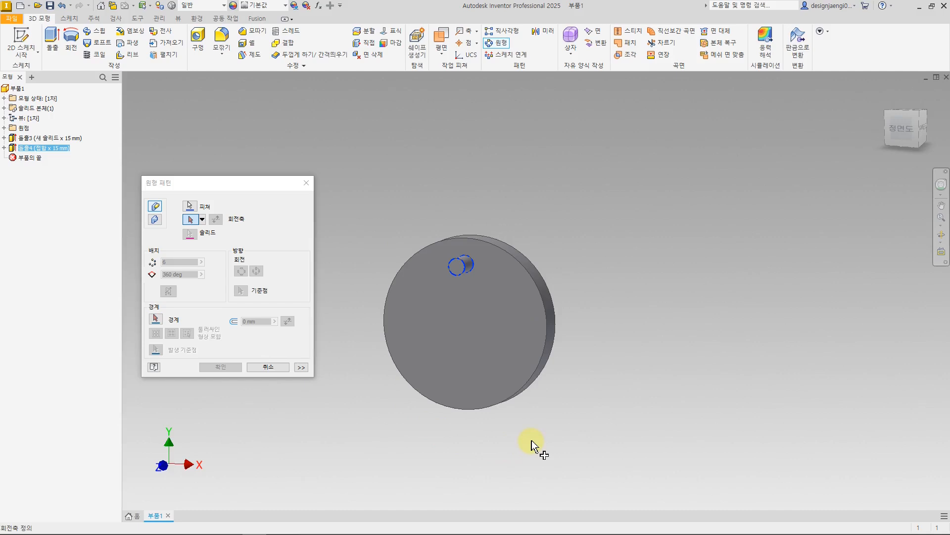
shift+middle_drag(530, 443, 509, 441)
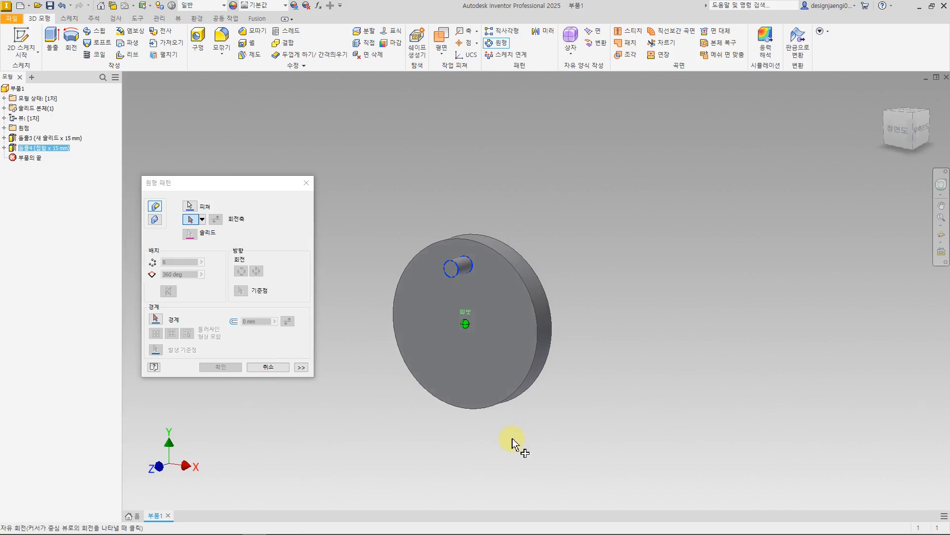
click(543, 308)
key(F5)
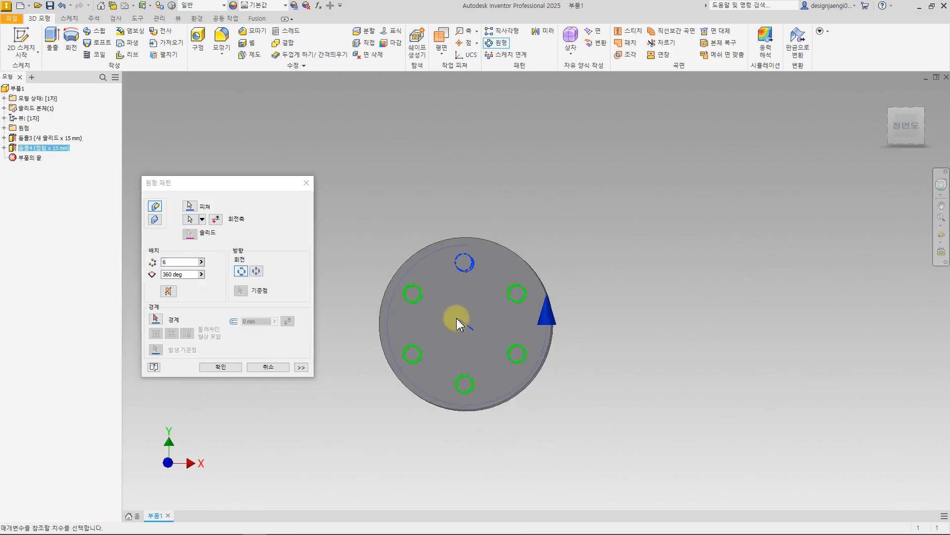
Step: Set the circular pattern's angle to 180 degrees
shift+middle_drag(554, 417, 547, 276)
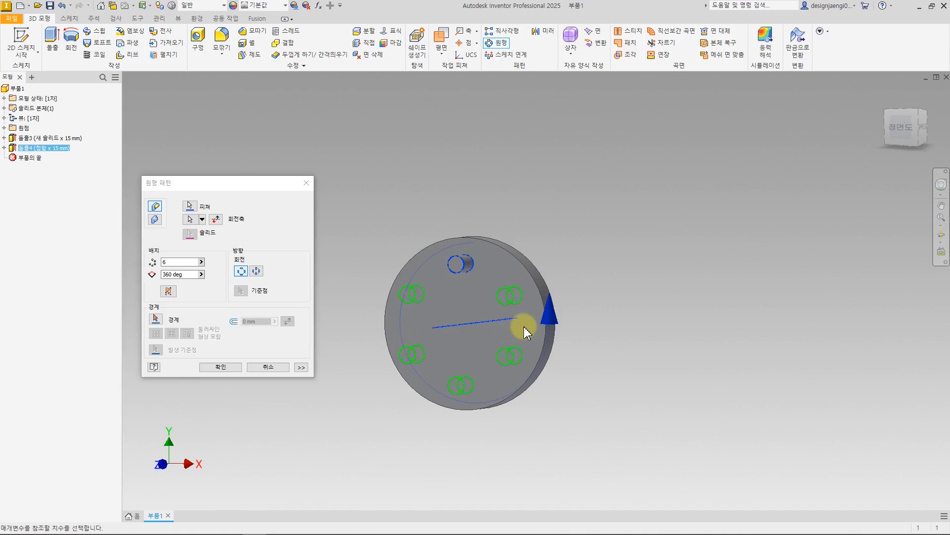
shift+middle_drag(558, 418, 527, 430)
key(F5)
key(Escape)
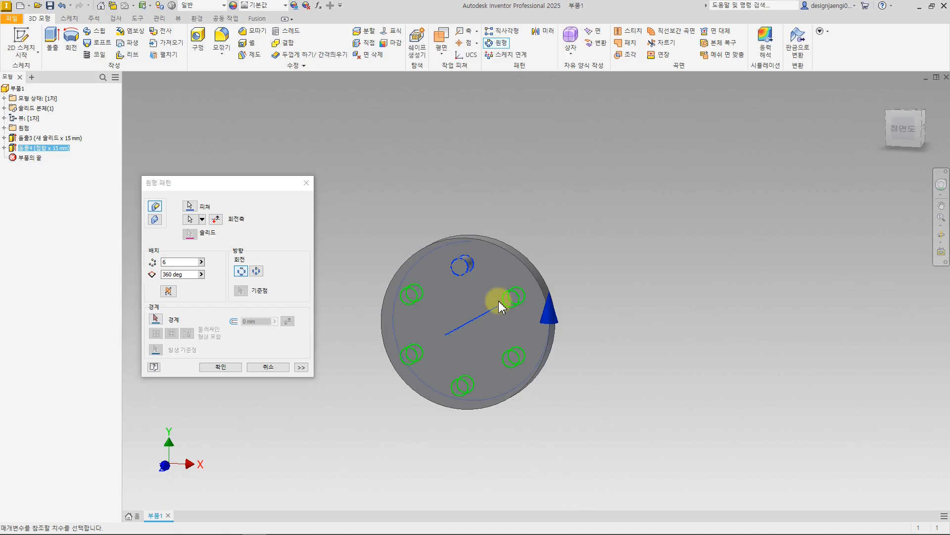
click(191, 273)
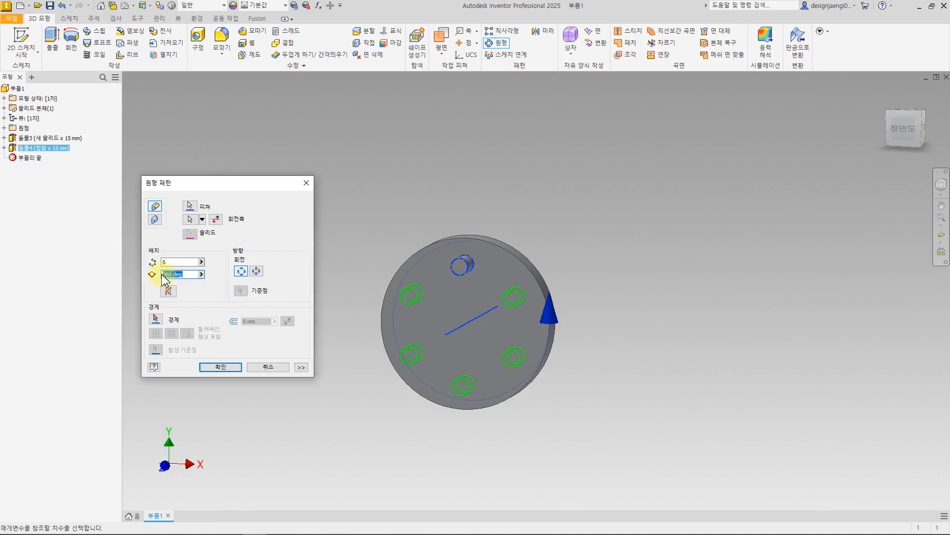
text(180)
shift+middle_drag(415, 414, 434, 406)
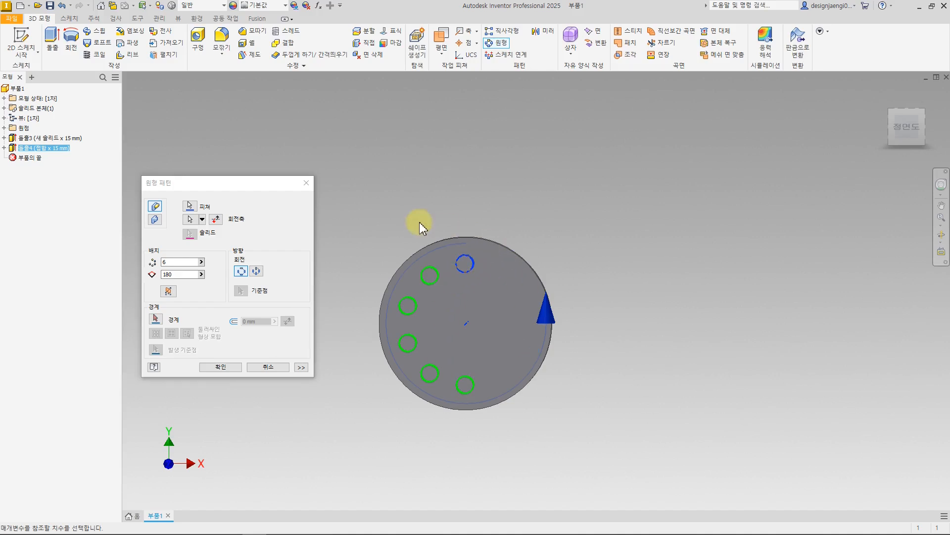
Step: Flip the circular pattern's rotation direction to the opposite side and back again
click(216, 219)
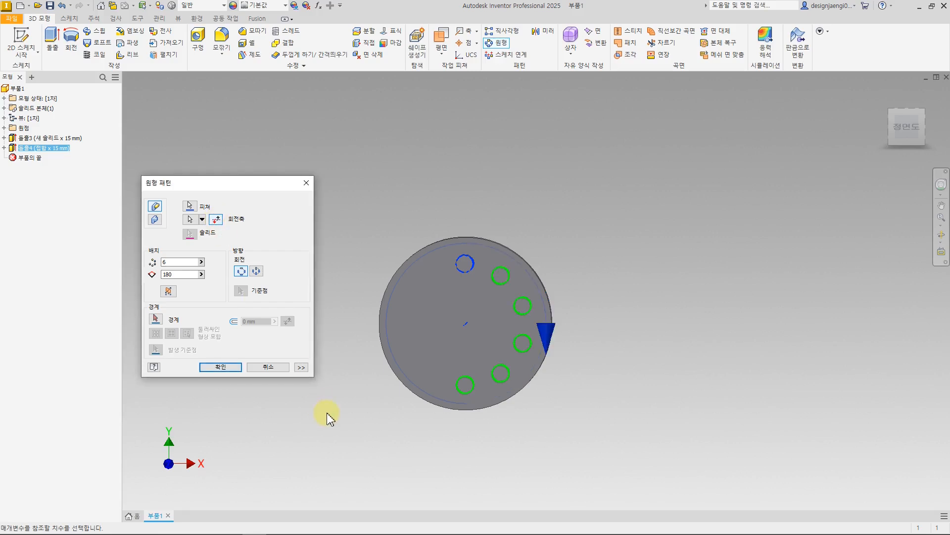
click(218, 221)
click(217, 220)
click(217, 220)
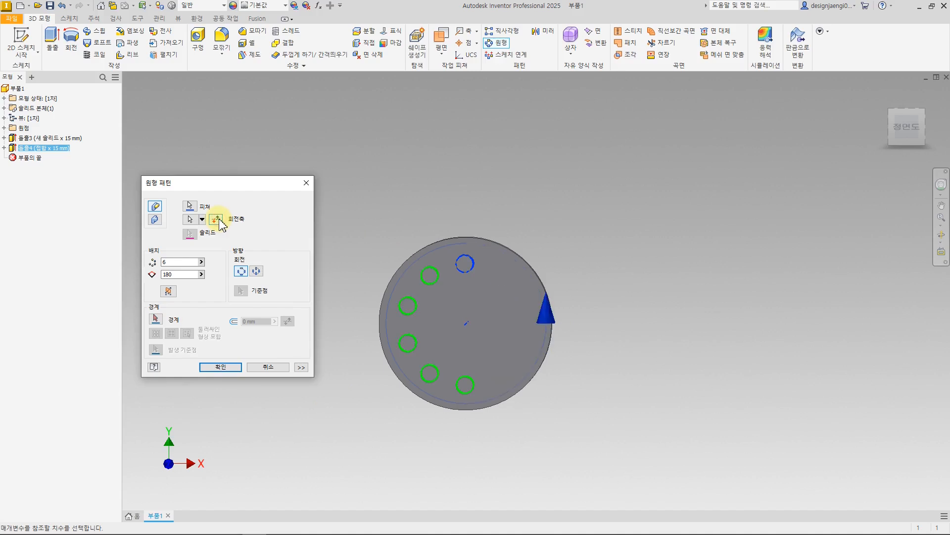
Step: Spread the pattern to both sides of the original pin, set the count to 5, and apply it
click(168, 291)
click(166, 262)
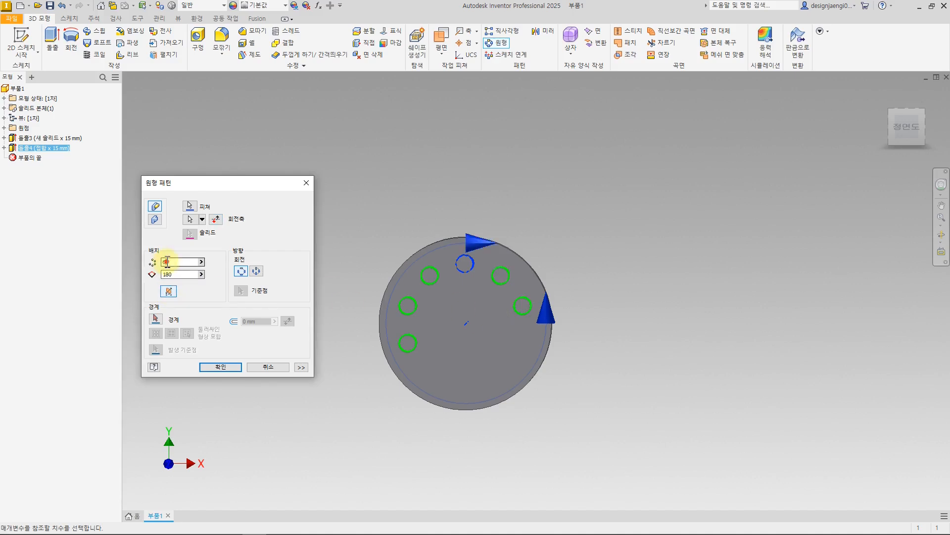
text(5)
click(223, 366)
Step: Edit the original pin's sketch, set its circle diameter to 15 mm, and finish the sketch to update the patterned pins
key(F6)
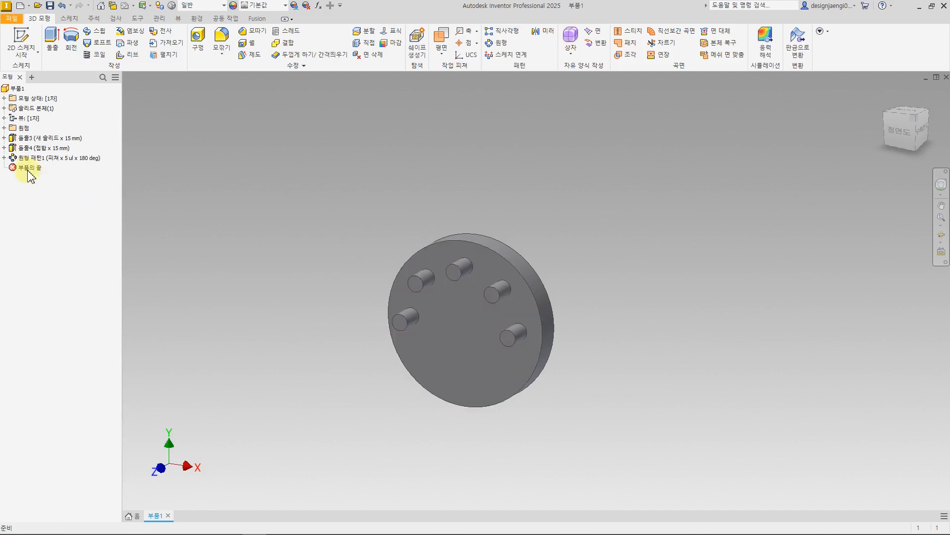
click(5, 148)
double_click(34, 157)
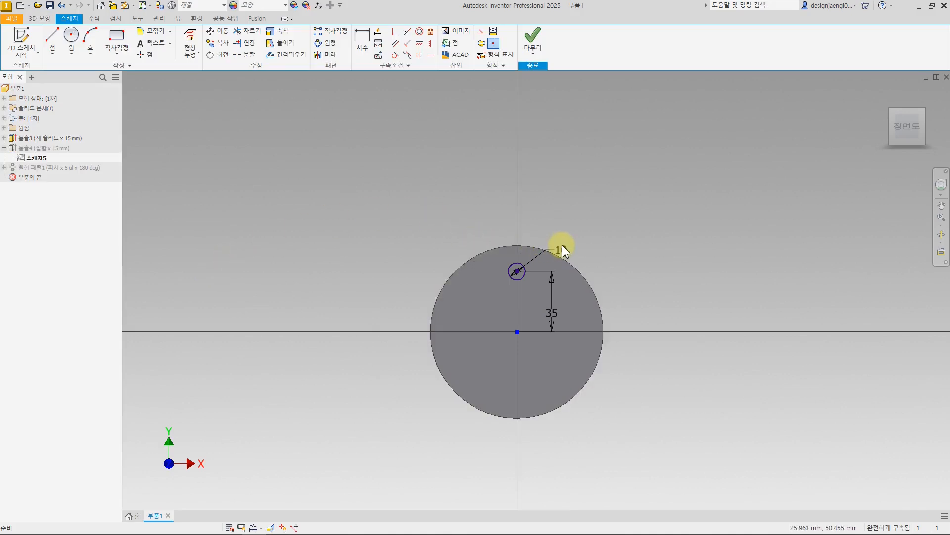
double_click(563, 249)
text(15)
key(Return)
click(533, 35)
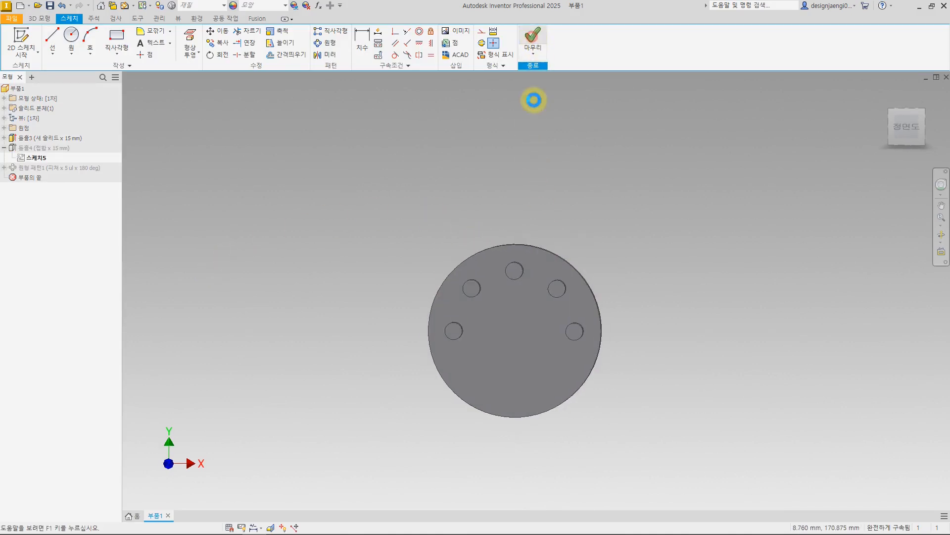
shift+middle_drag(588, 396, 632, 389)
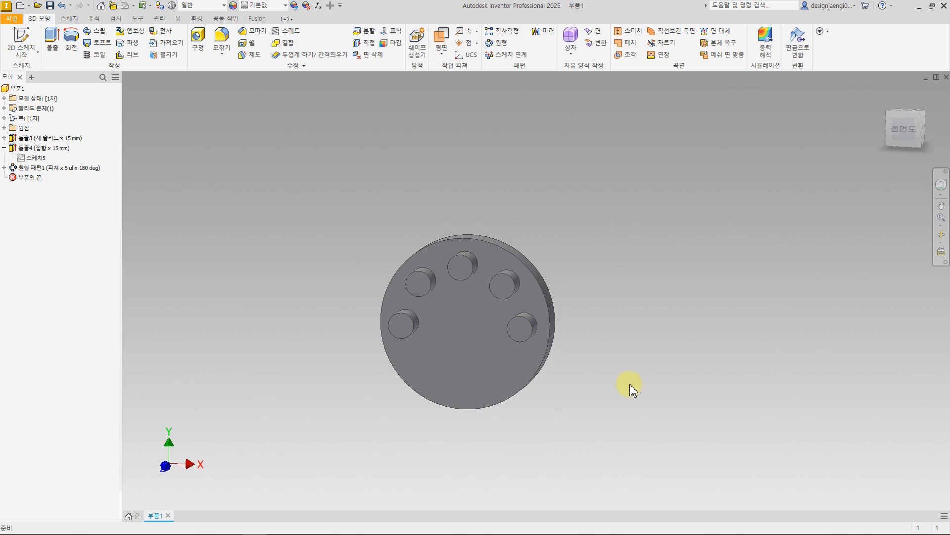
Step: Edit the pin's extrusion so it cuts through the disc, using the Cut operation with a To Next extent
double_click(50, 148)
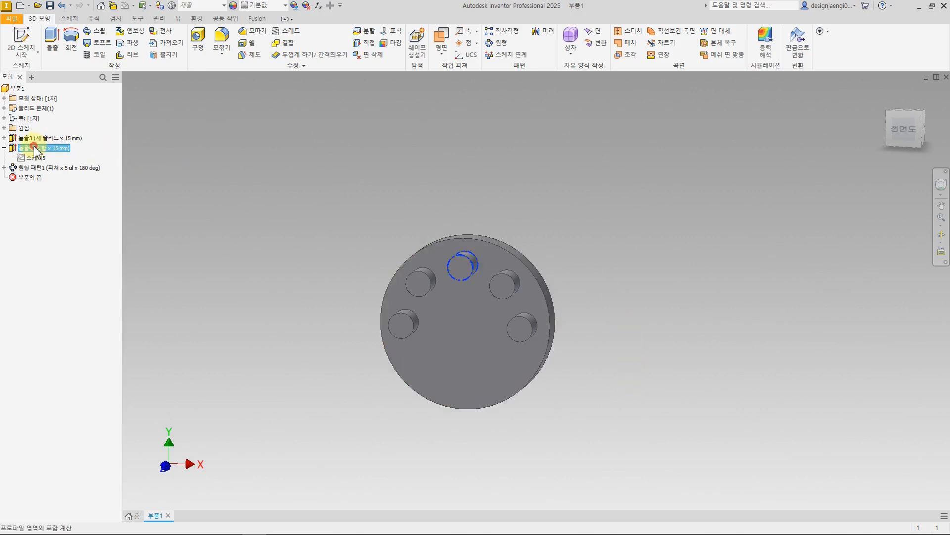
click(667, 252)
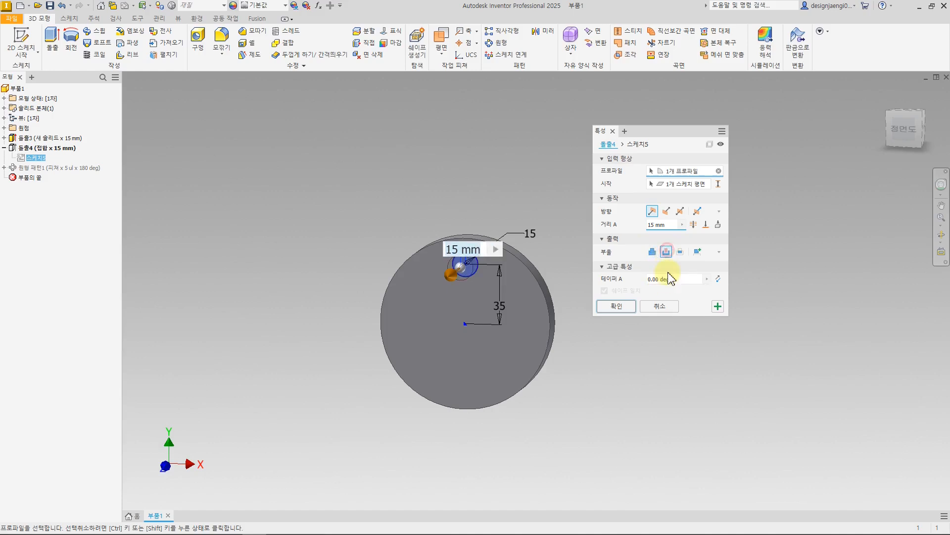
click(718, 224)
click(617, 306)
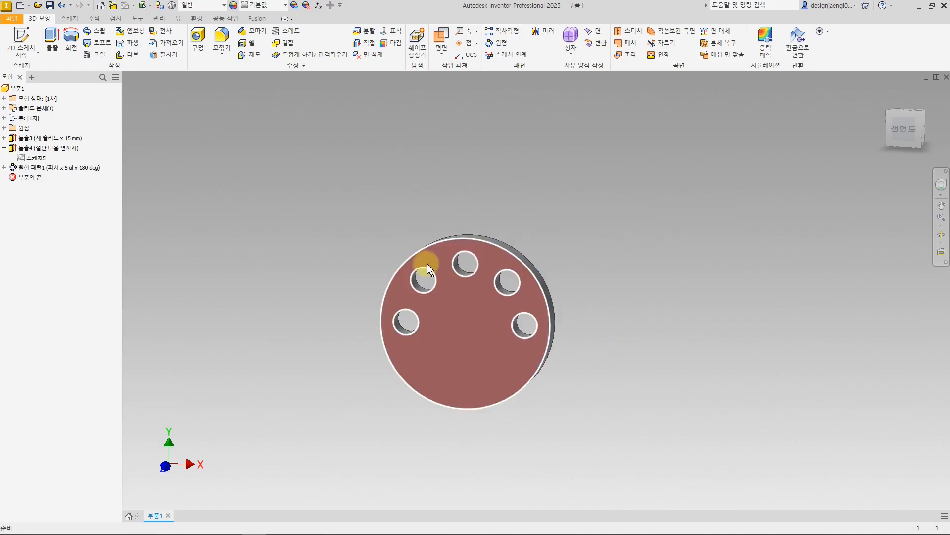
mouse_move(528, 432)
shift+middle_down()
mouse_move(556, 427)
mouse_move(532, 433)
shift+middle_up()
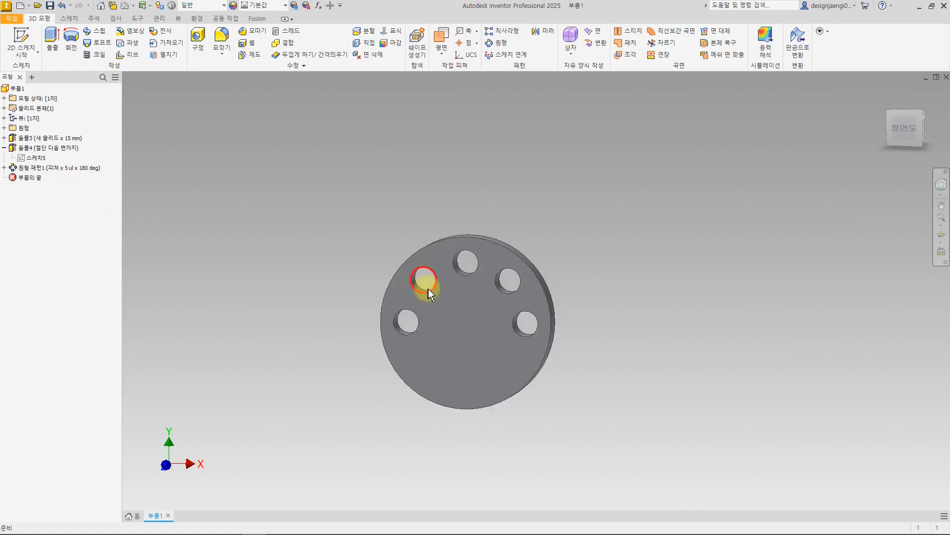
shift+middle_drag(446, 402, 431, 416)
scroll(422, 307, down, 3)
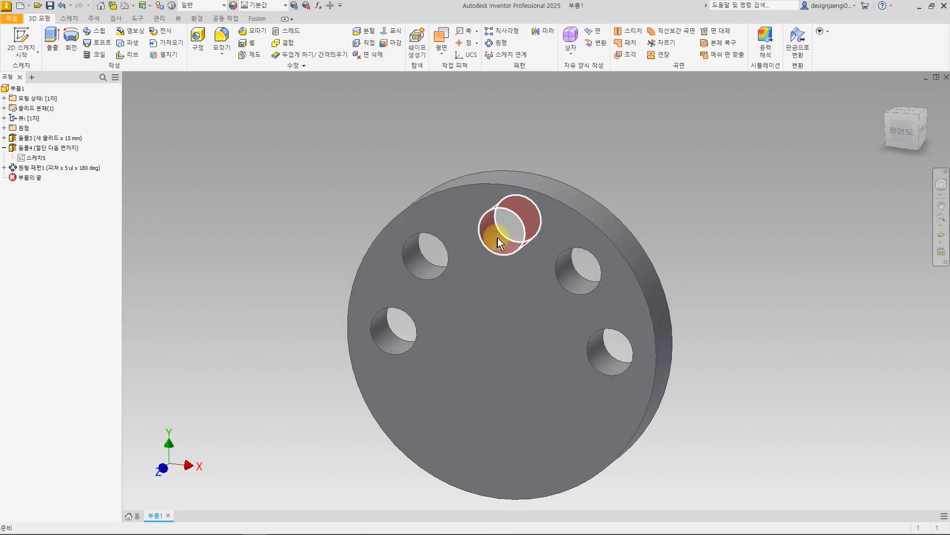
click(415, 259)
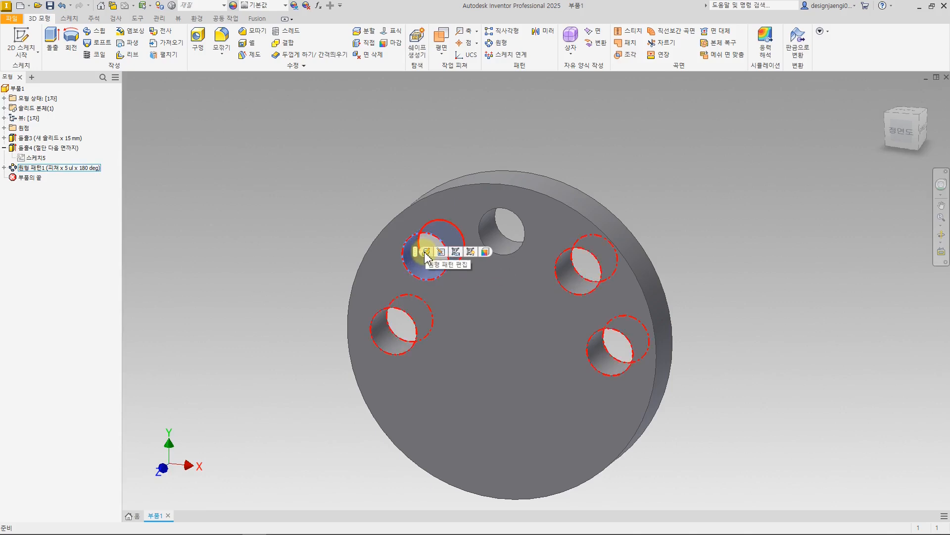
click(426, 252)
key(Escape)
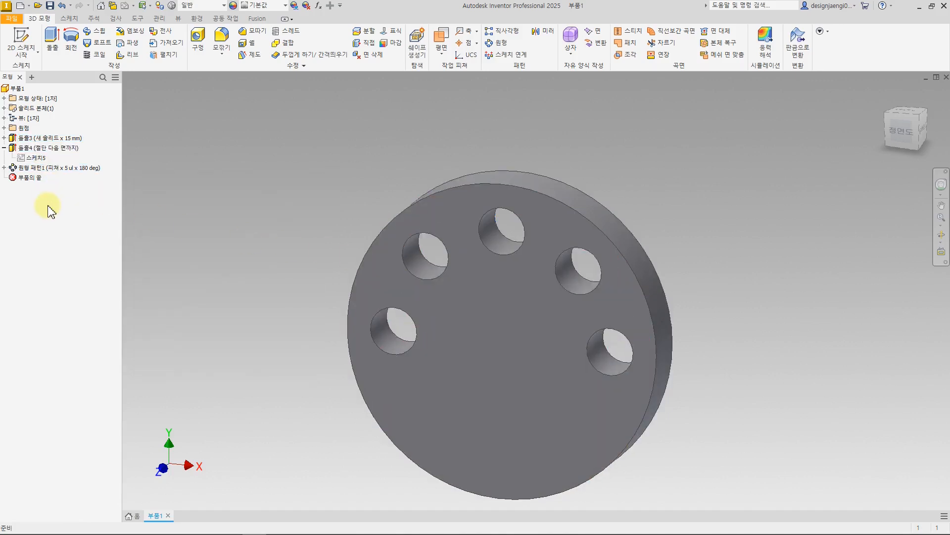
click(49, 169)
click(49, 212)
Step: Edit the circular pattern to 6 occurrences over 360 degrees and apply it
double_click(54, 168)
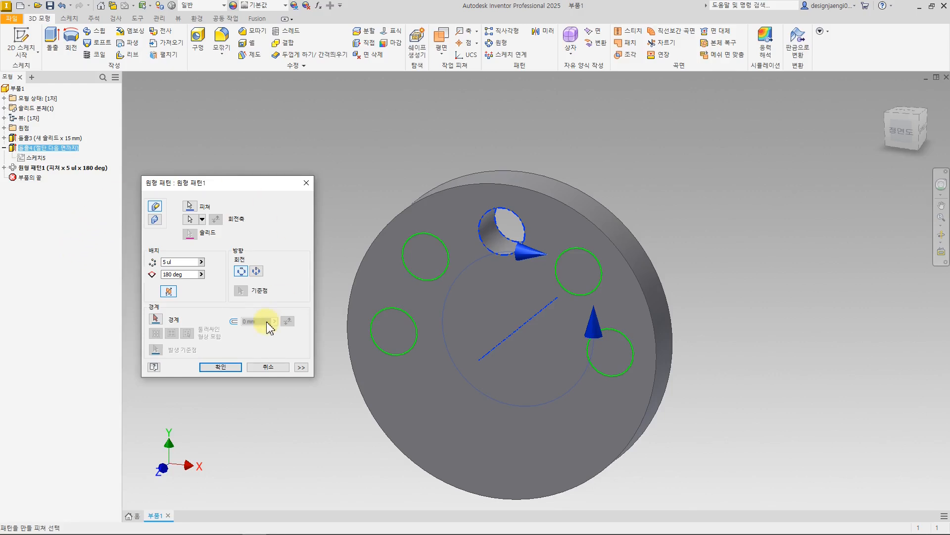
click(185, 274)
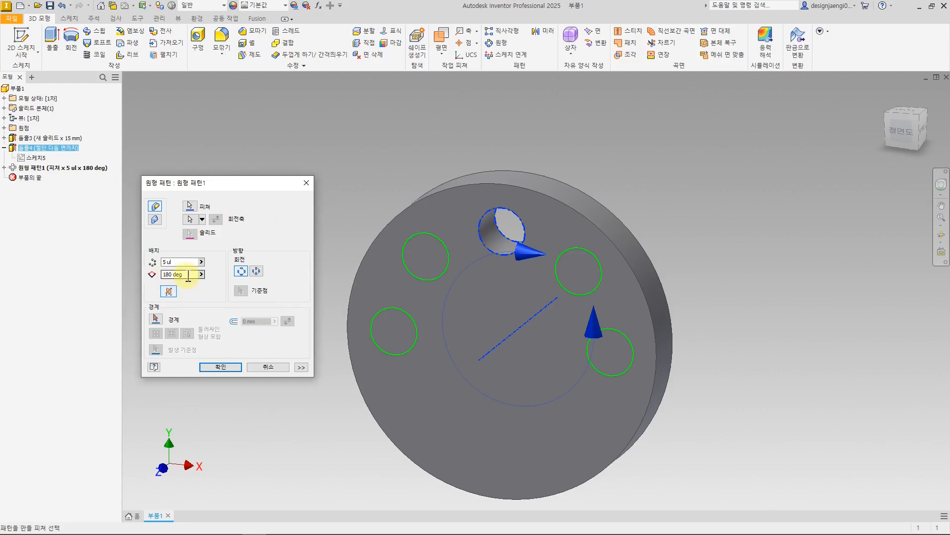
text(360)
key(shift+Tab)
text(6)
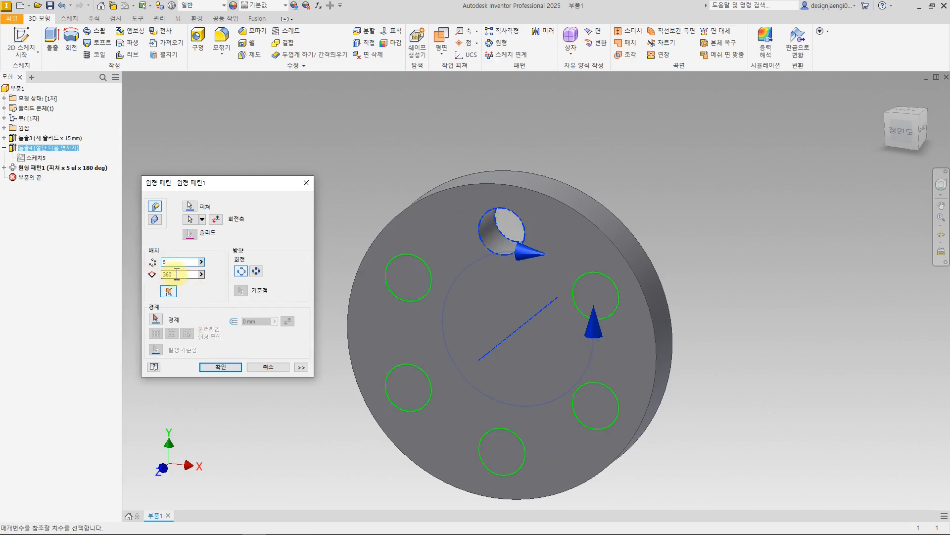
click(207, 367)
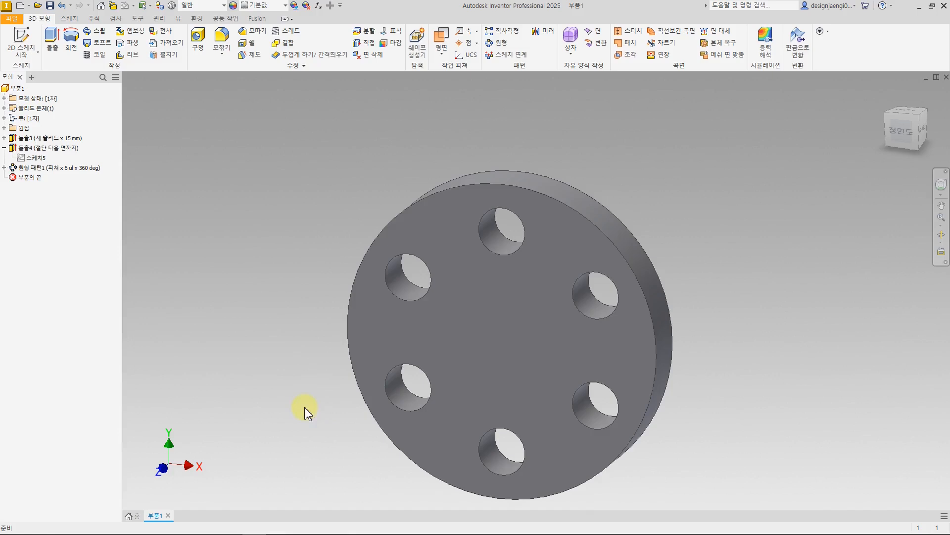
scroll(308, 406, down, 3)
shift+middle_drag(308, 396, 339, 382)
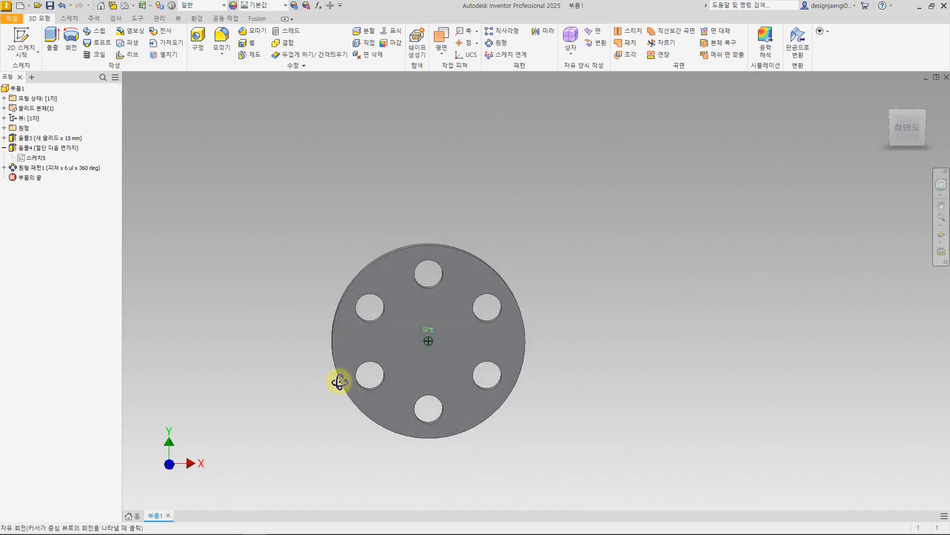
click(376, 303)
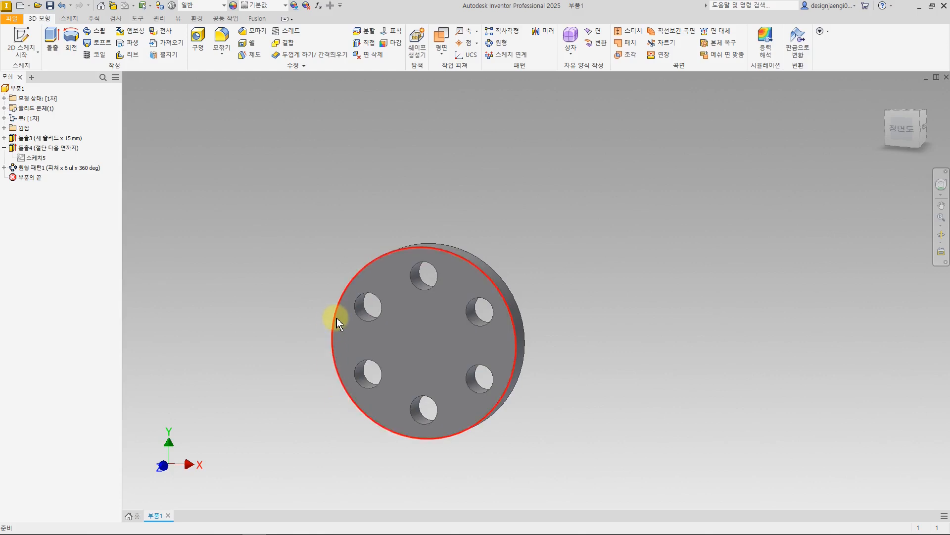
Step: Suppress the third occurrence of the circular pattern and unsuppress it again
click(4, 167)
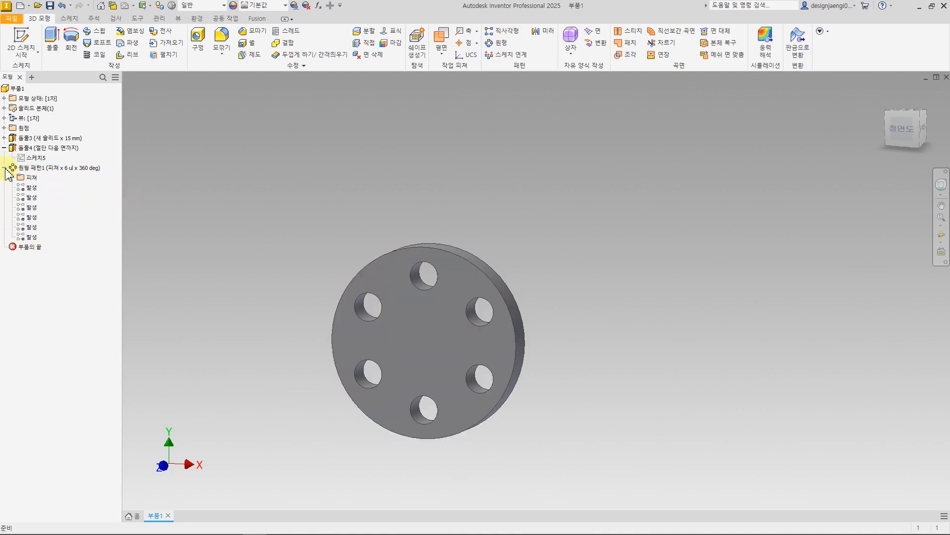
click(33, 207)
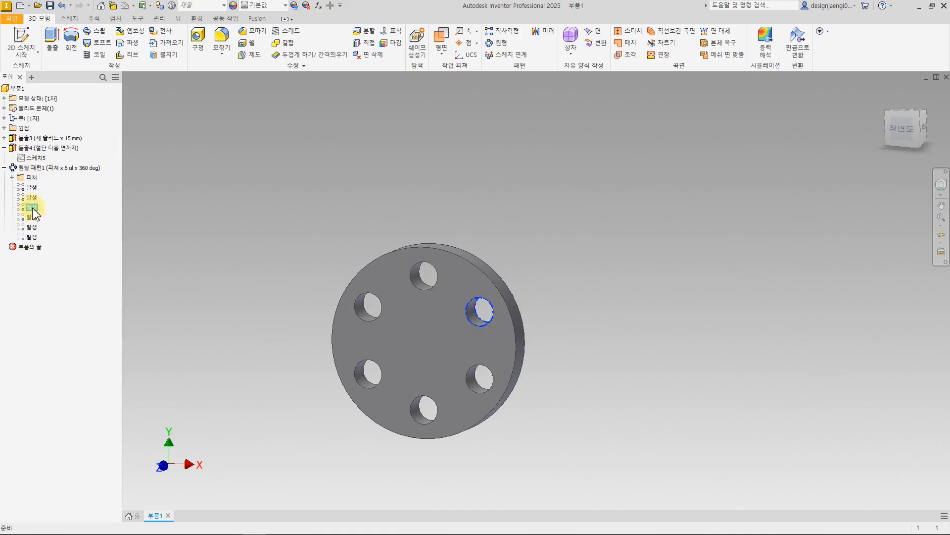
right_click(33, 210)
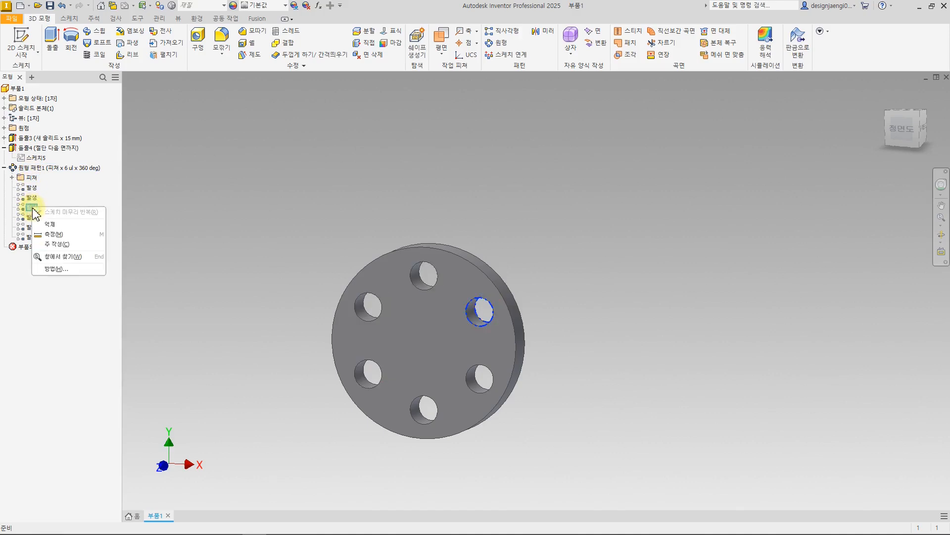
click(57, 221)
shift+middle_drag(528, 441, 569, 458)
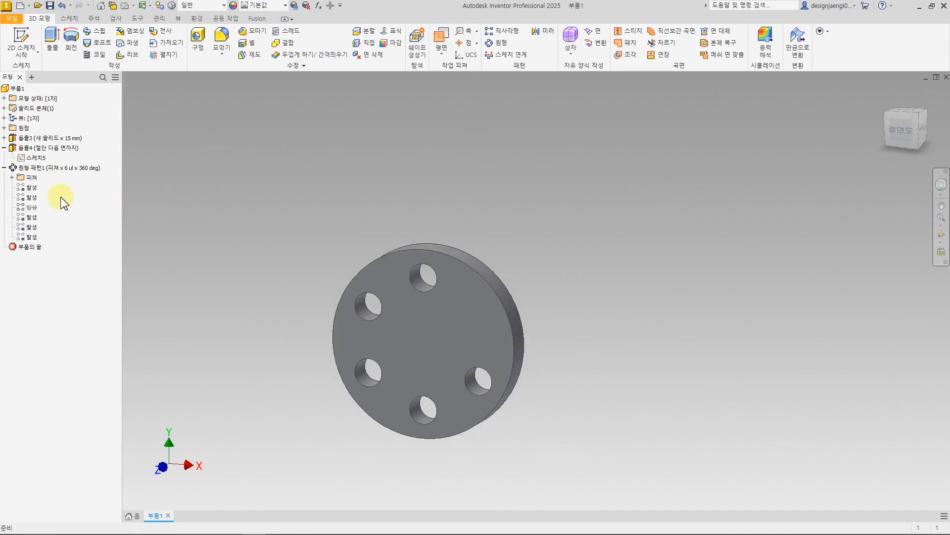
right_click(33, 214)
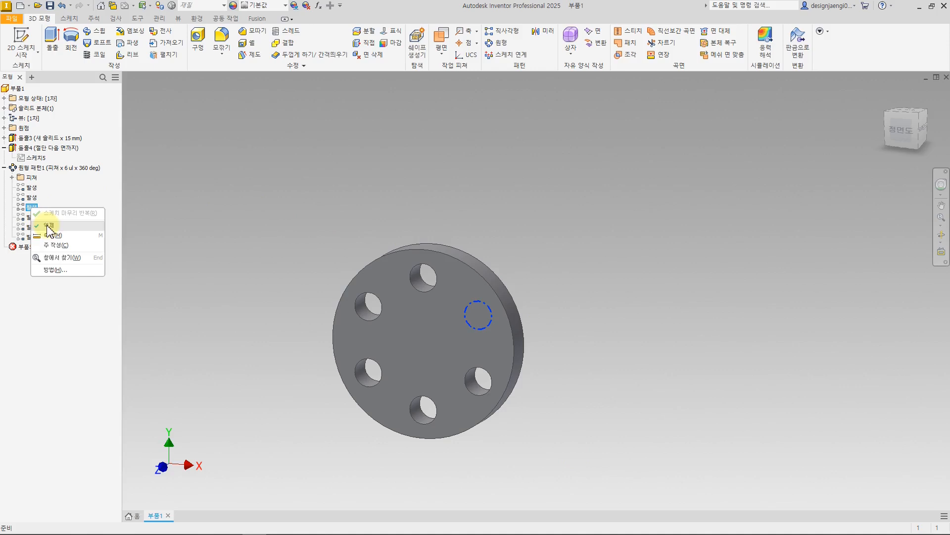
click(50, 221)
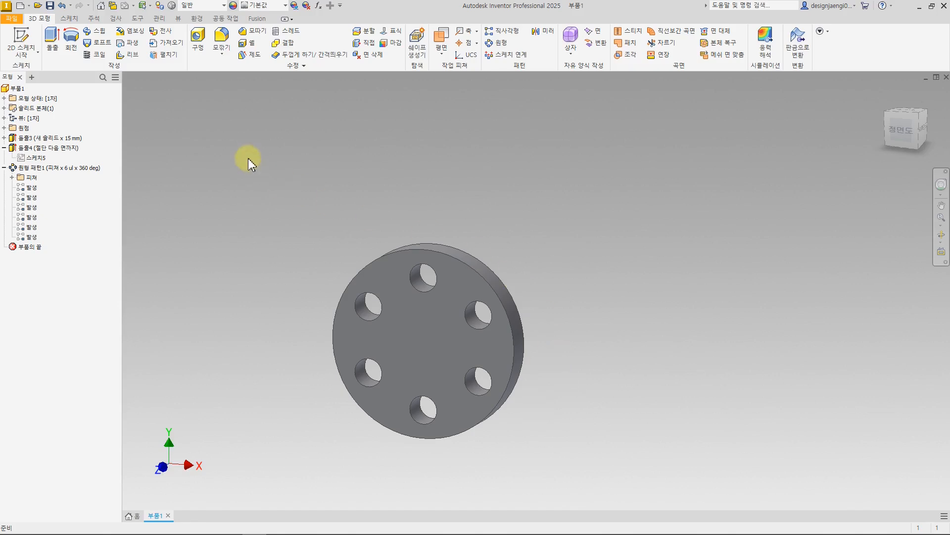
Step: Reopen the circular pattern's settings to examine the Rotational and Fixed orientation options, and close them
double_click(54, 168)
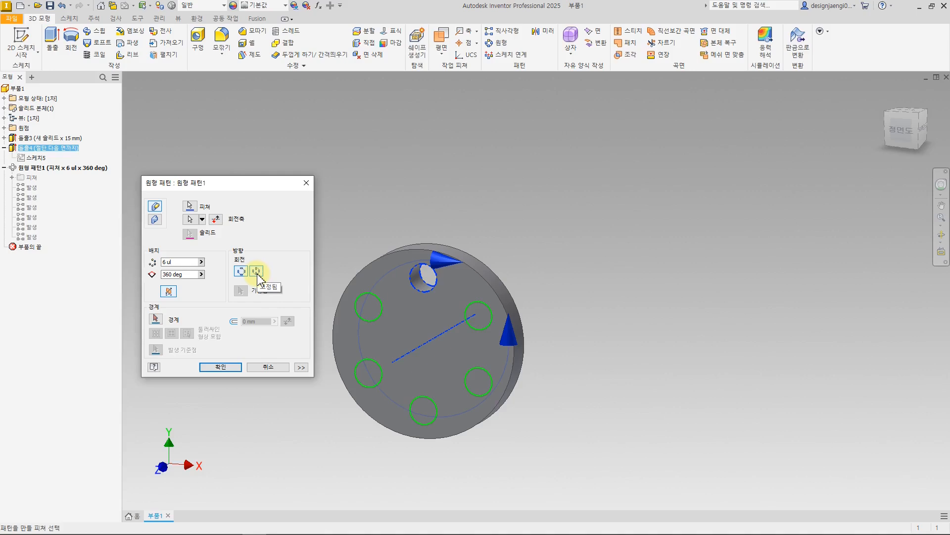
key(Return)
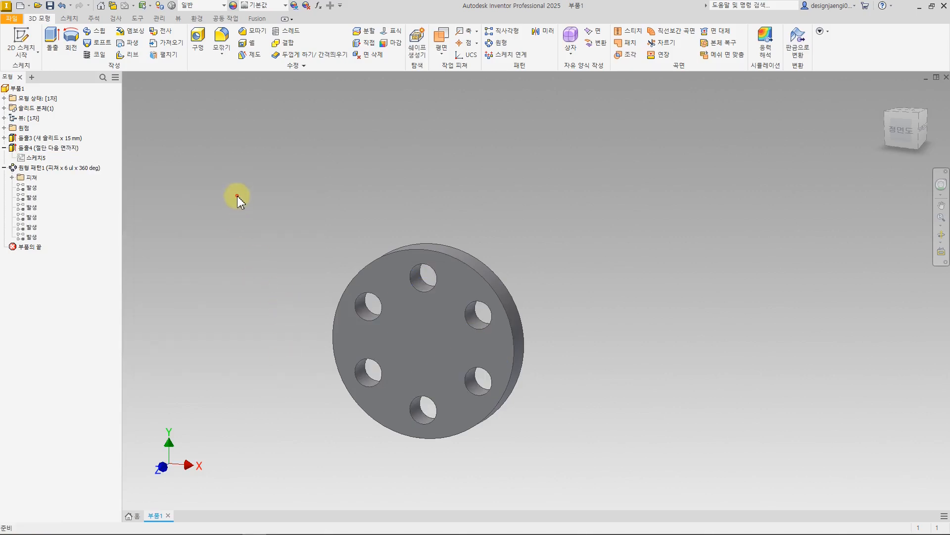
shift+middle_drag(240, 325, 250, 306)
click(4, 167)
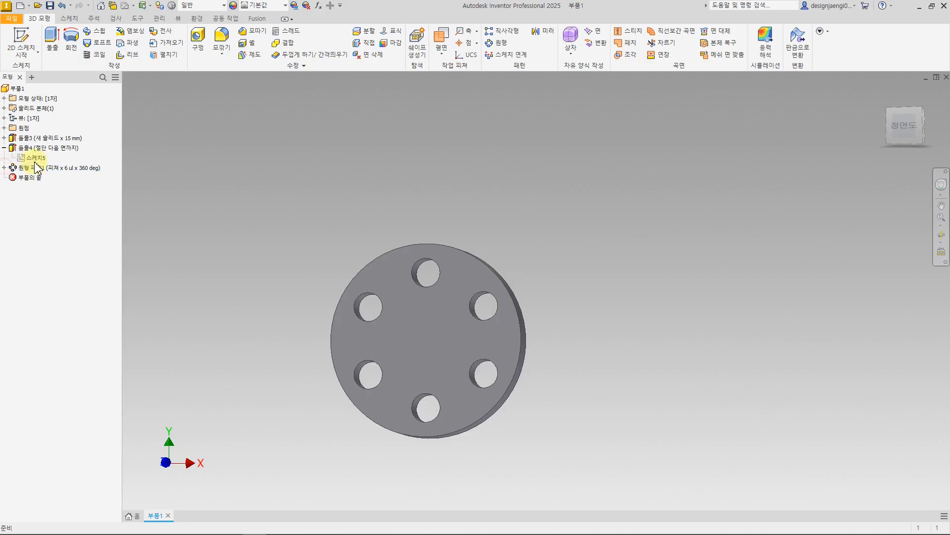
Step: Edit the cut's source sketch and delete its 15 mm circle
double_click(34, 158)
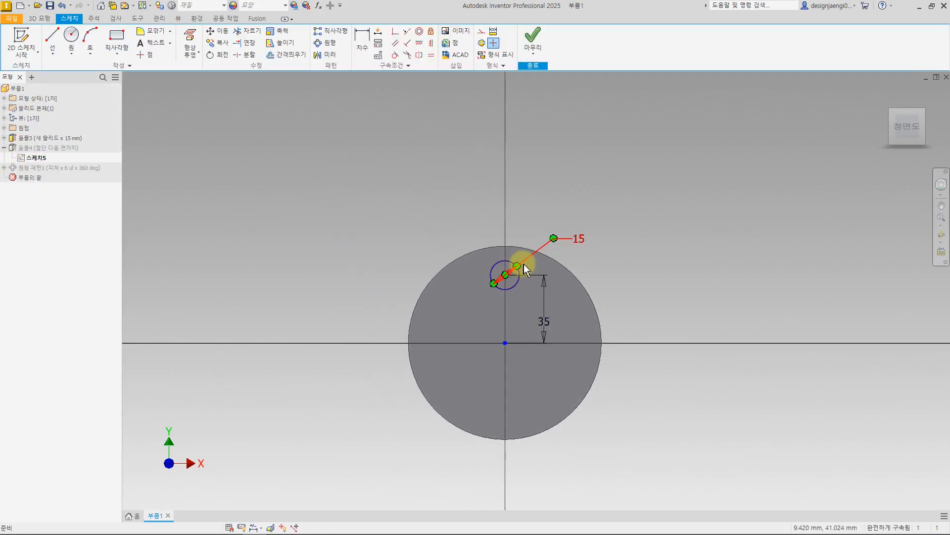
click(520, 270)
key(Delete)
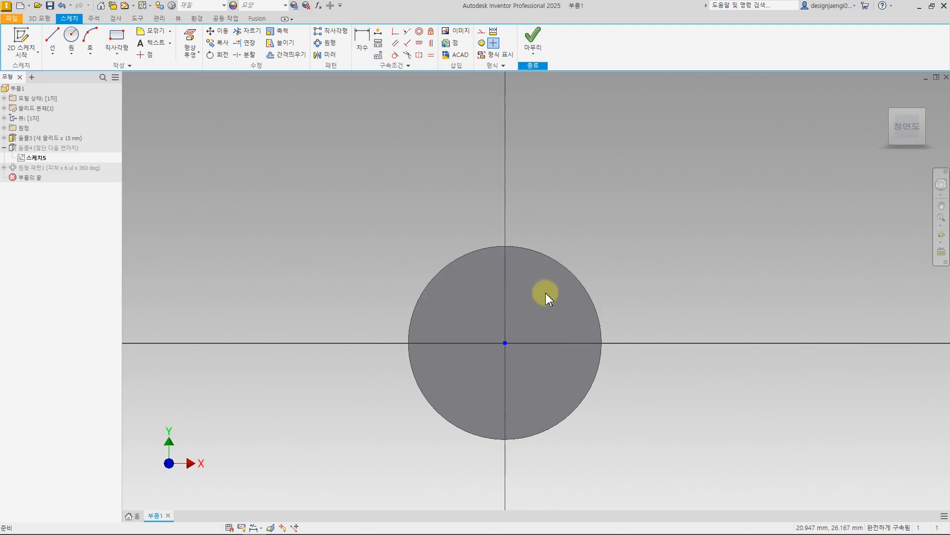
Step: Draw a two-point center rectangle near the disc's upper edge and align its center vertically with the disc's center
click(117, 54)
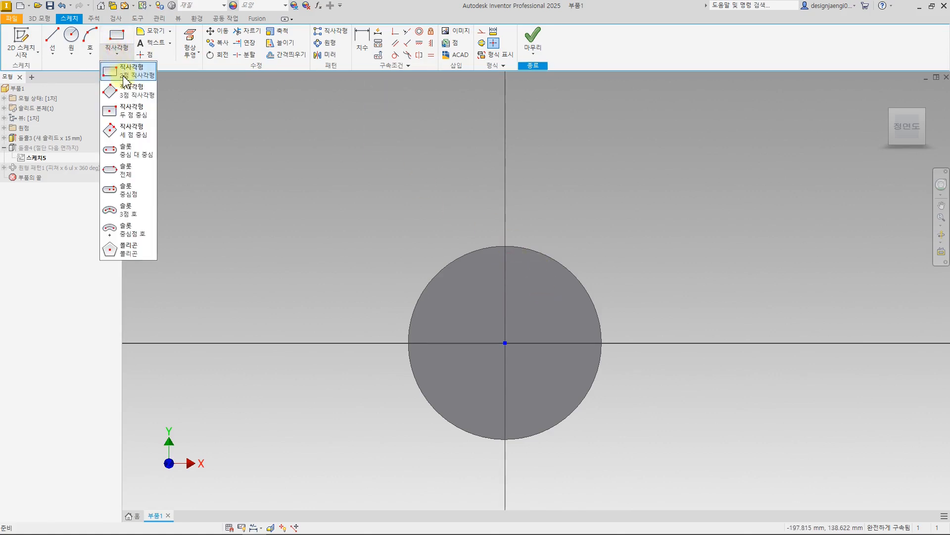
click(125, 113)
scroll(485, 312, down, 3)
click(514, 222)
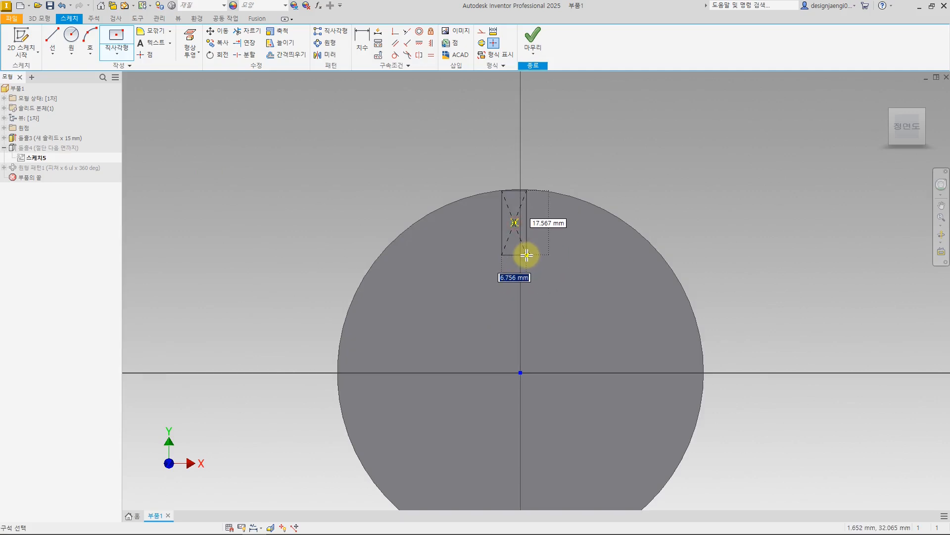
click(528, 247)
middle_drag(454, 145, 443, 169)
click(431, 43)
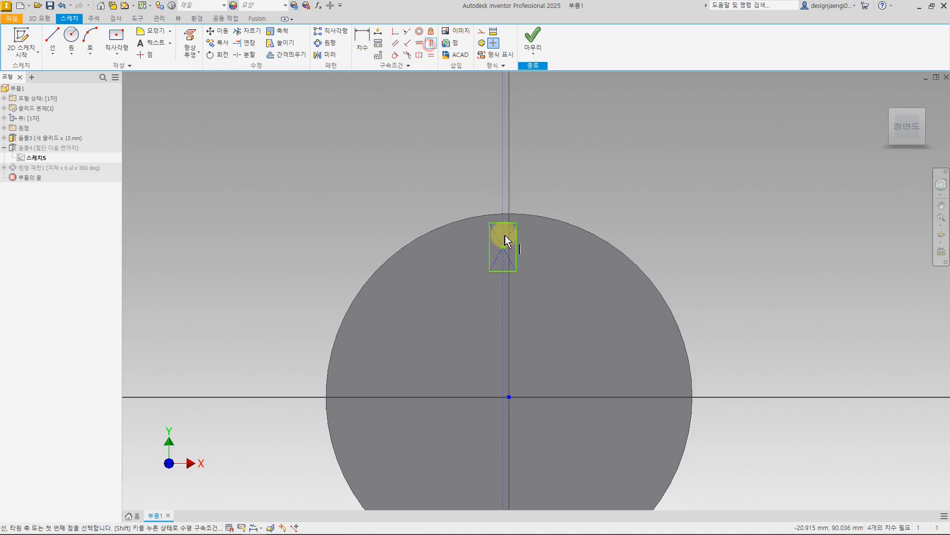
click(503, 247)
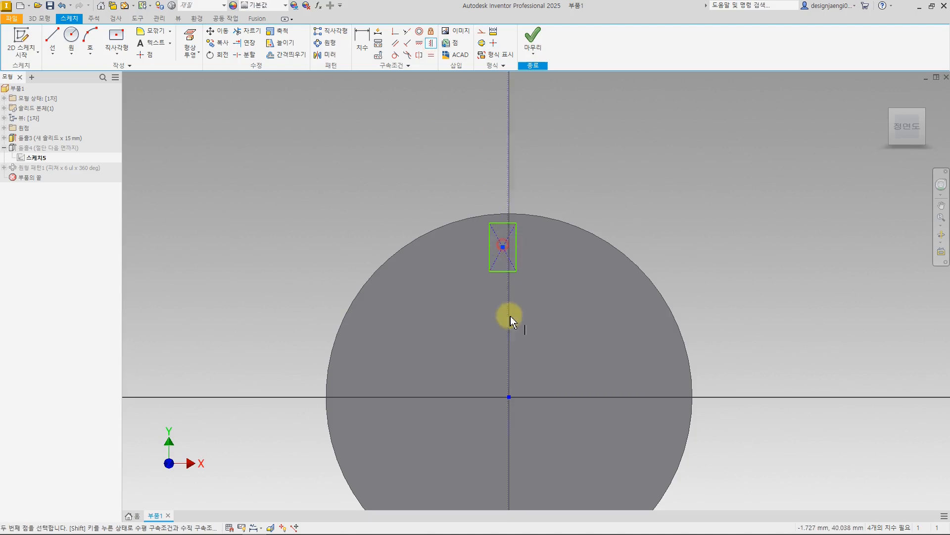
click(509, 396)
Step: Dimension the rectangle to 5 mm wide and 15 mm high
click(362, 39)
click(504, 225)
click(515, 193)
text(5)
key(Return)
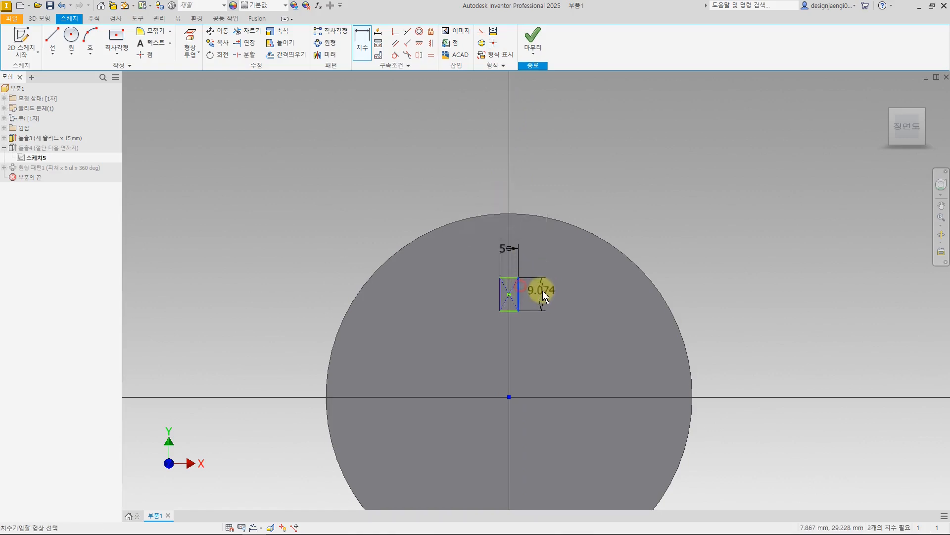
click(542, 291)
text(15)
key(Return)
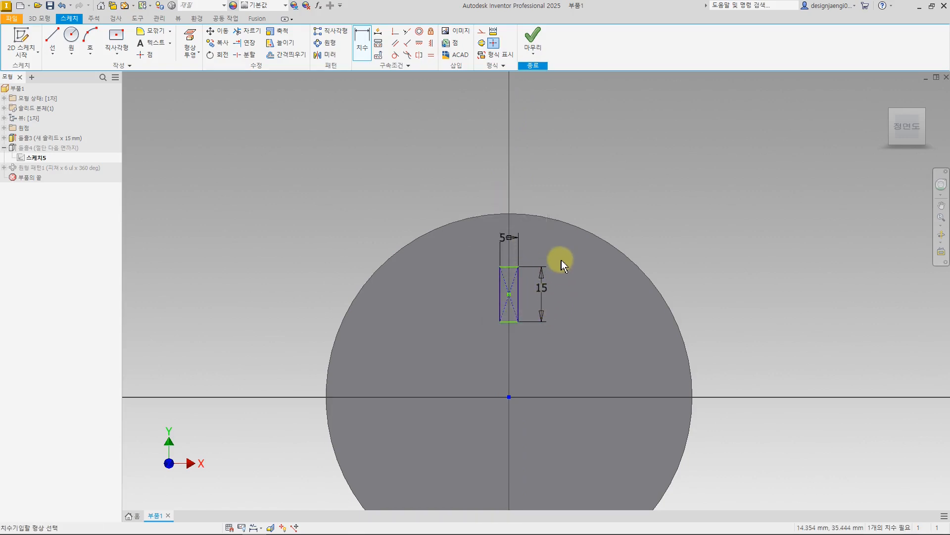
Step: Dimension the rectangle's center 35 mm from the disc's center, and finish the sketch, accepting the update despite errors
click(361, 40)
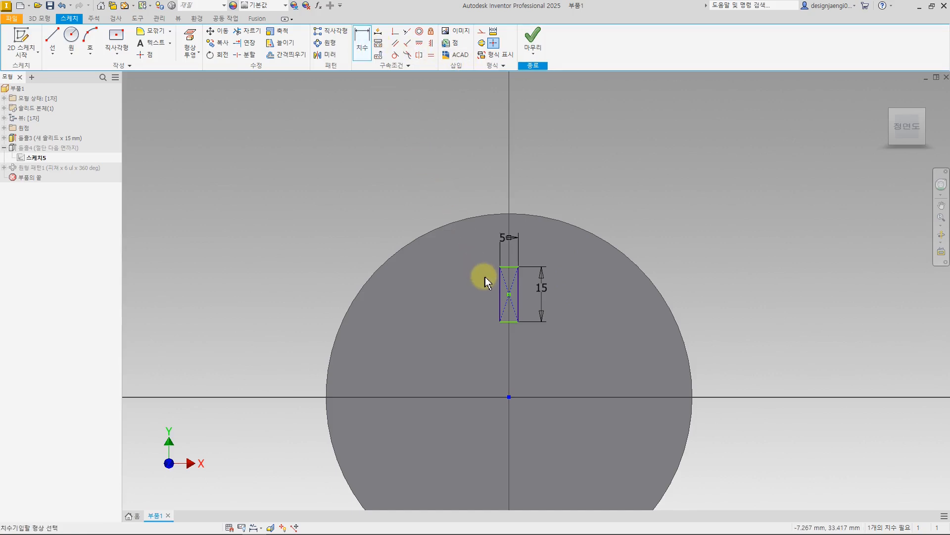
click(509, 294)
click(509, 397)
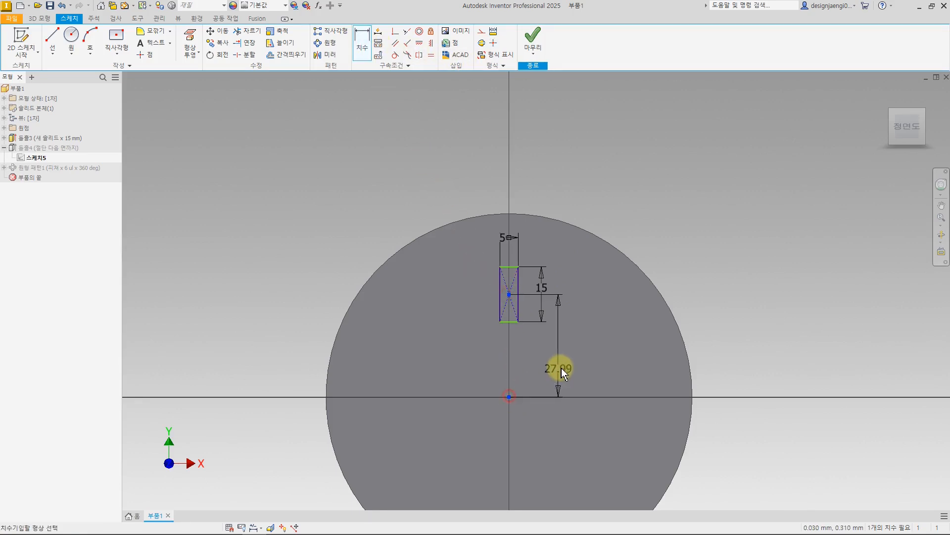
click(613, 358)
text(35)
key(Return)
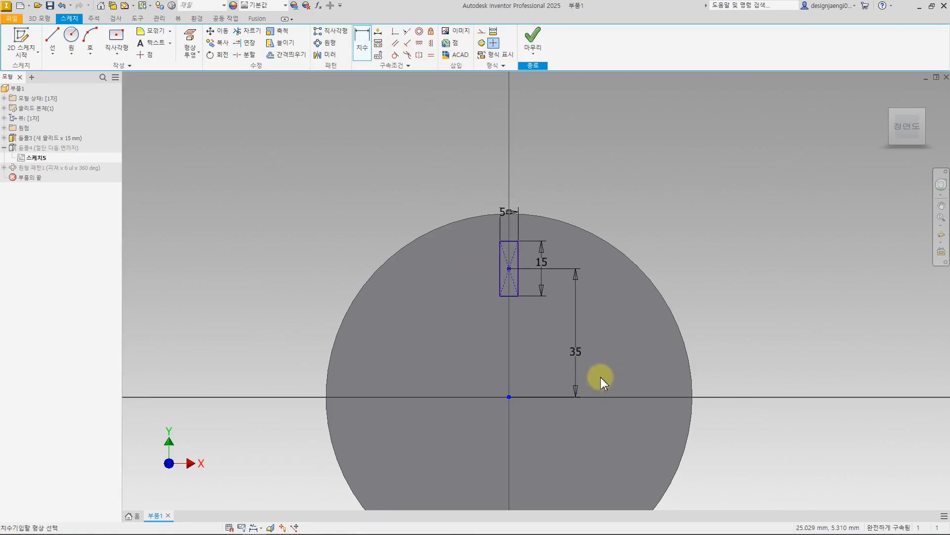
click(532, 38)
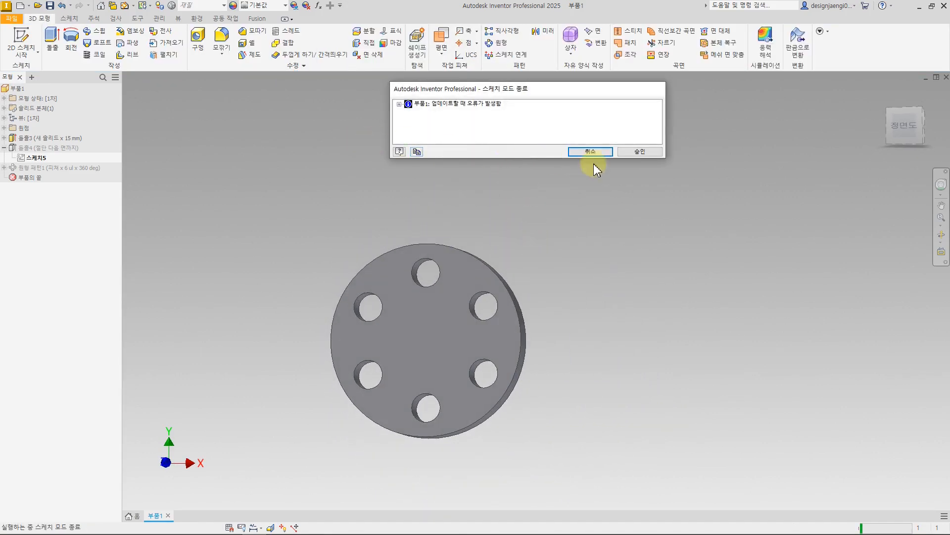
click(638, 157)
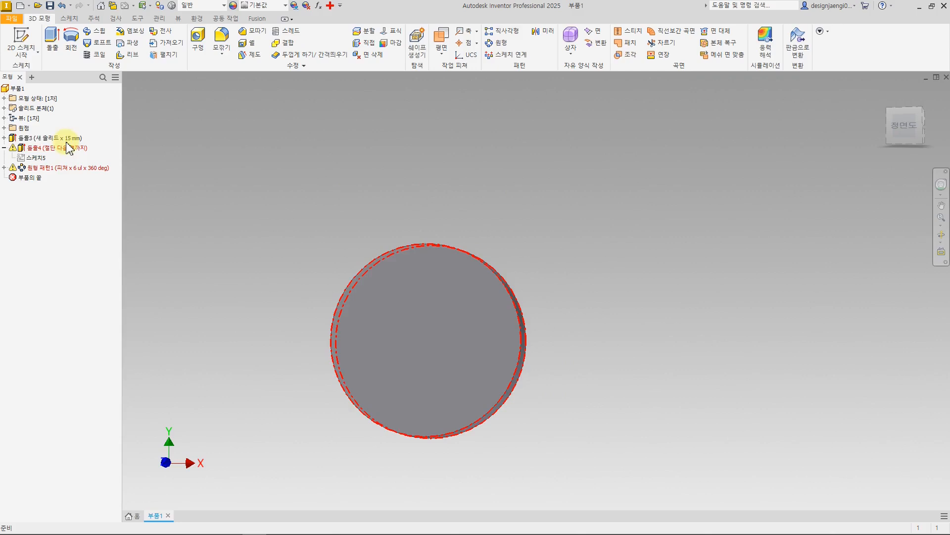
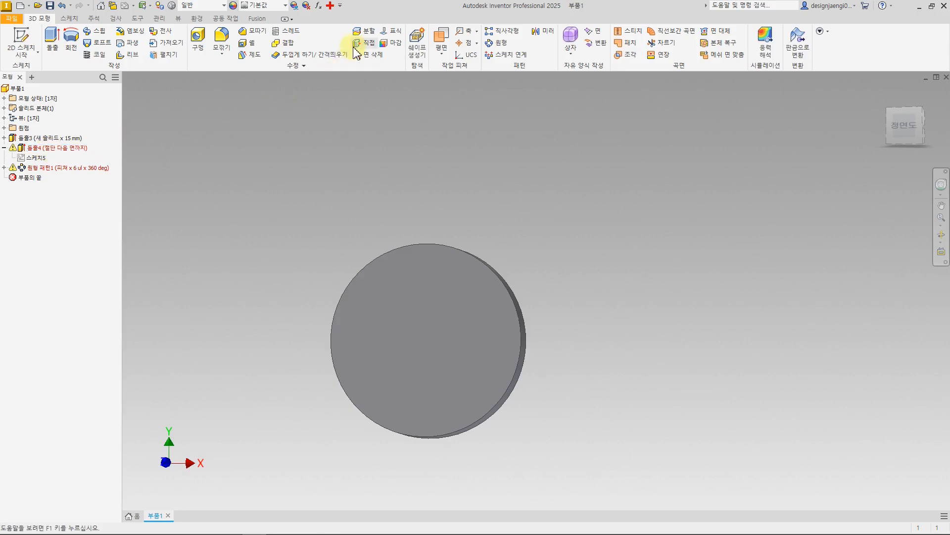
Step: Examine the failed cut in Design Doctor, going through its diagnosis and the available treatments, and close it
click(330, 6)
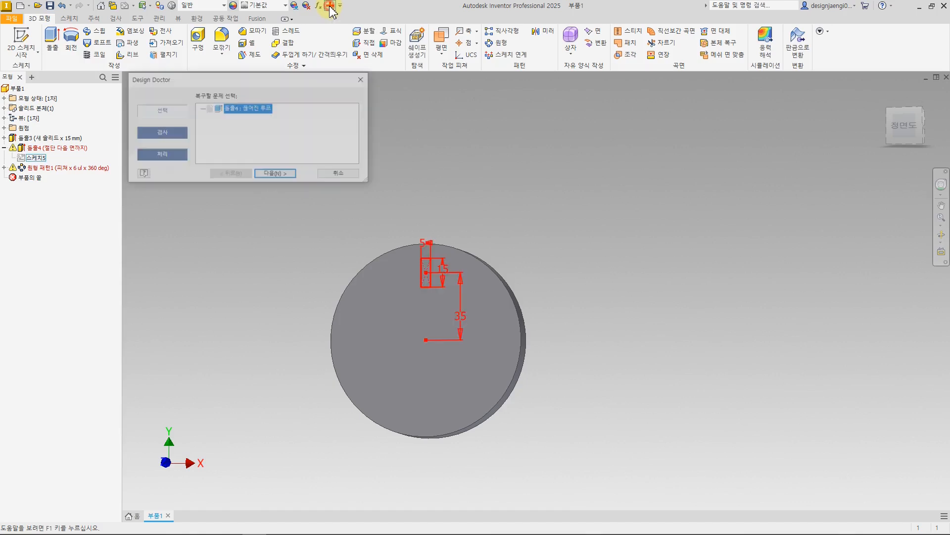
drag(282, 82, 429, 113)
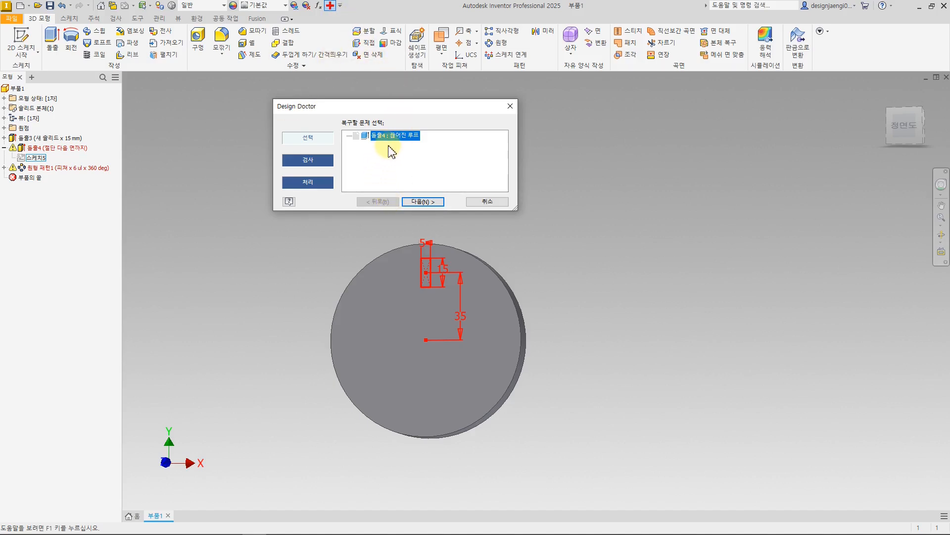
click(418, 202)
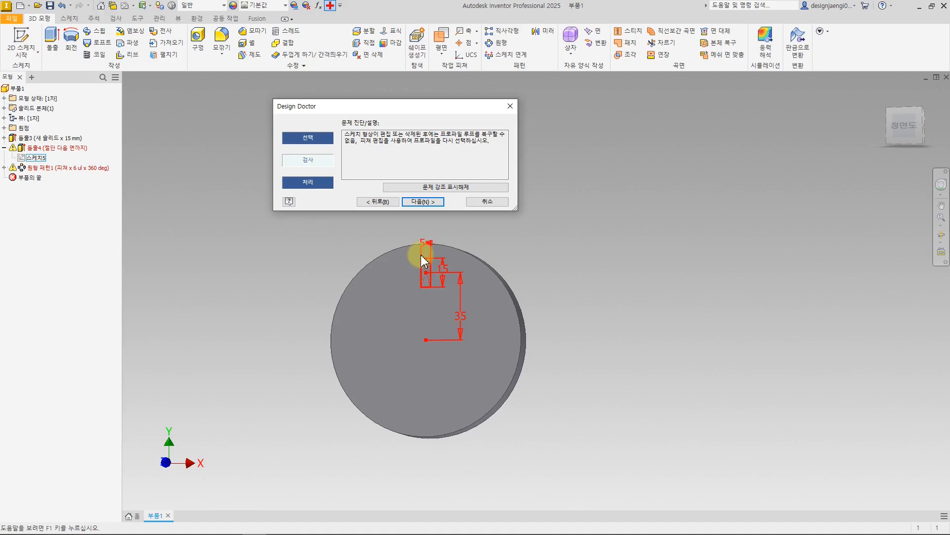
click(432, 203)
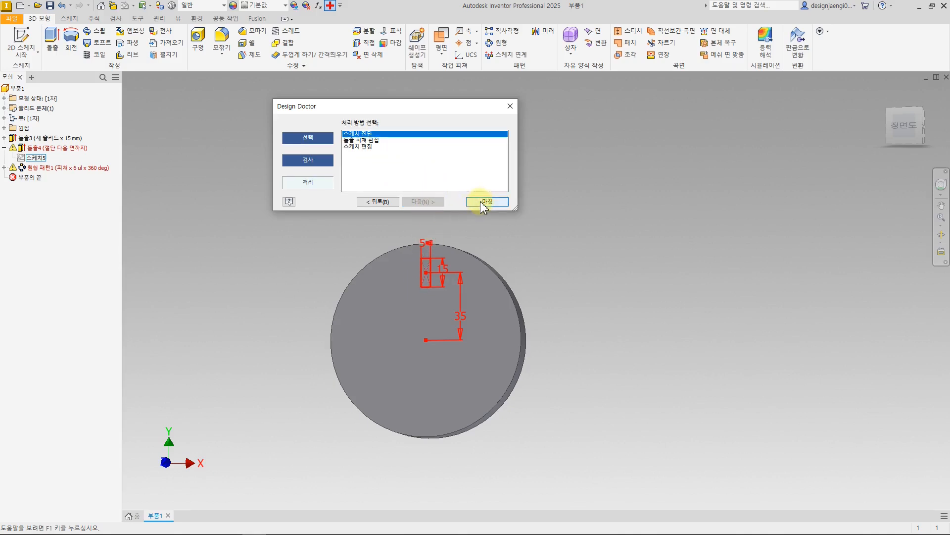
click(510, 106)
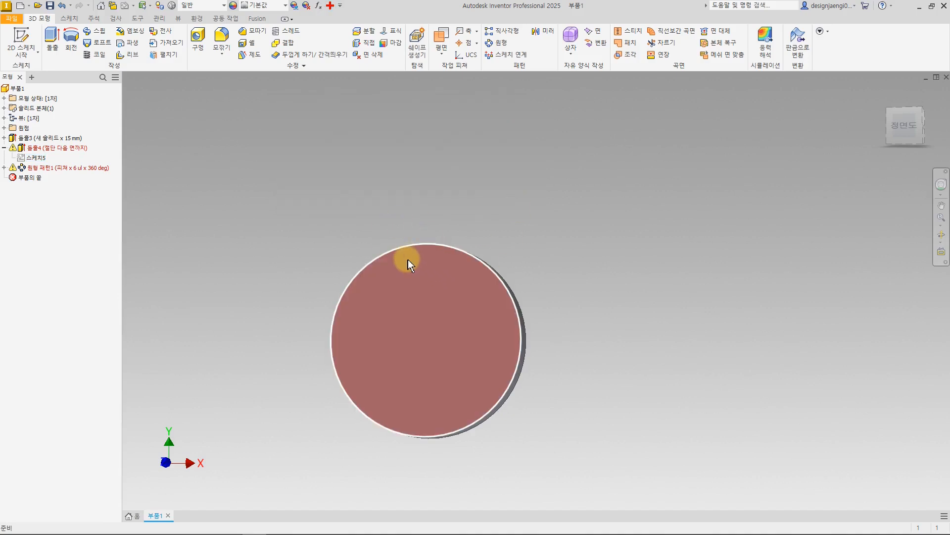
Step: Edit the failed cut extrusion, reselect the rectangle as its profile, and accept the feature
double_click(65, 147)
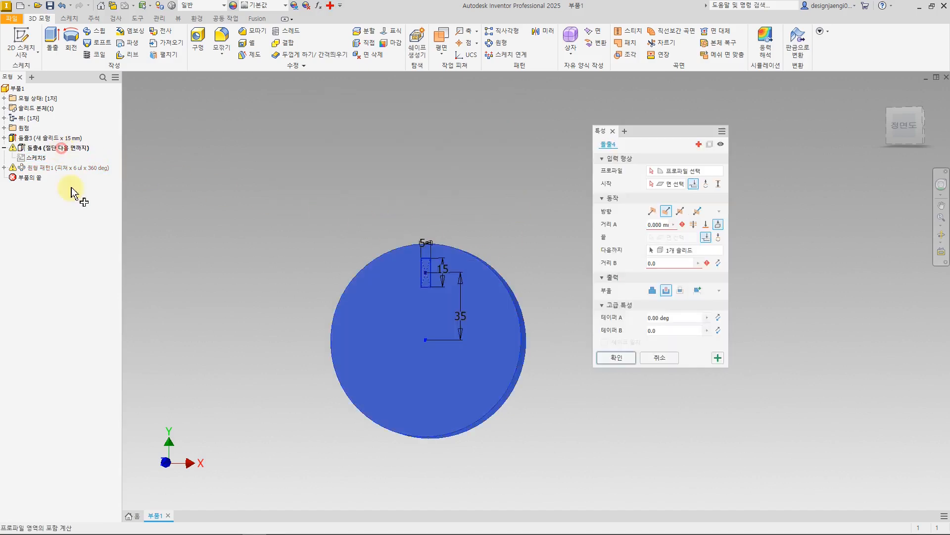
click(669, 173)
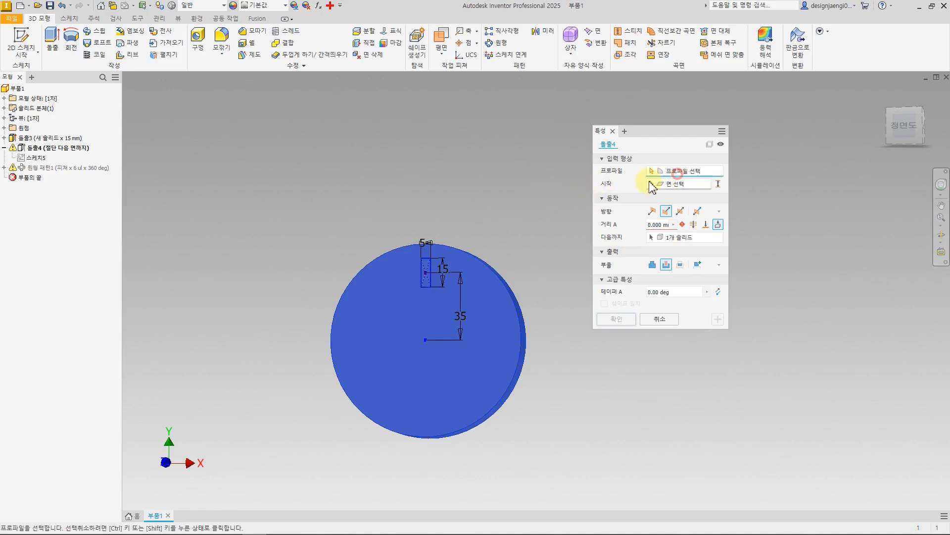
click(426, 268)
click(616, 319)
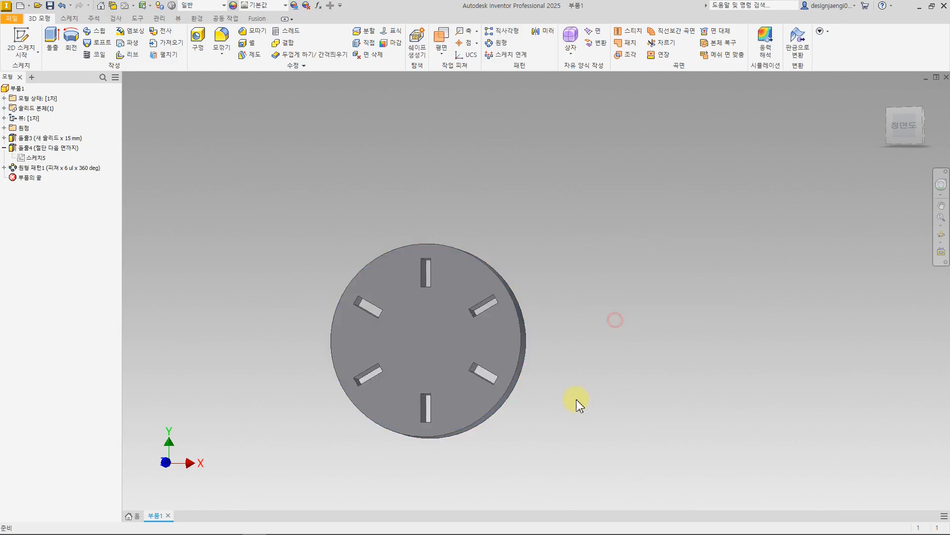
mouse_move(578, 356)
shift+middle_down()
mouse_move(607, 376)
mouse_move(596, 377)
shift+middle_up()
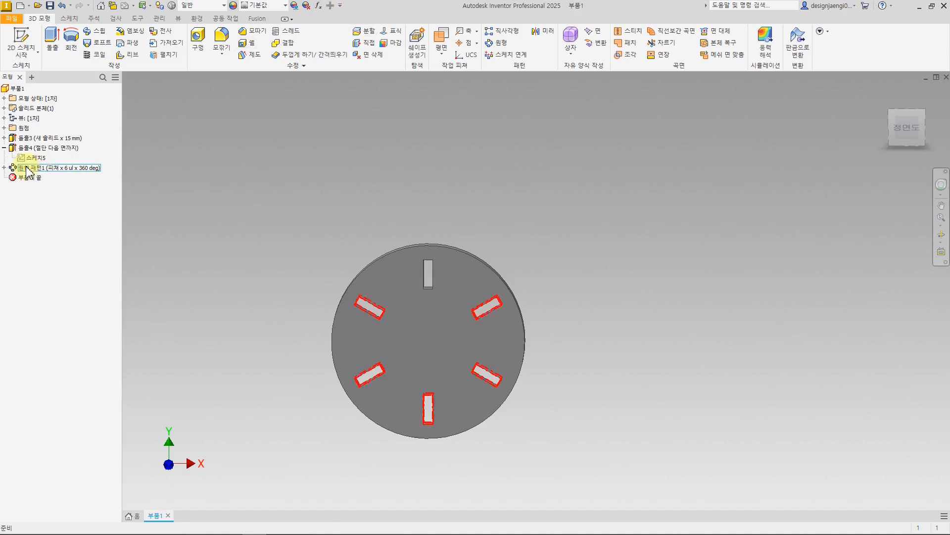
Step: Edit the circular pattern of the slots and set its orientation to fixed
click(4, 148)
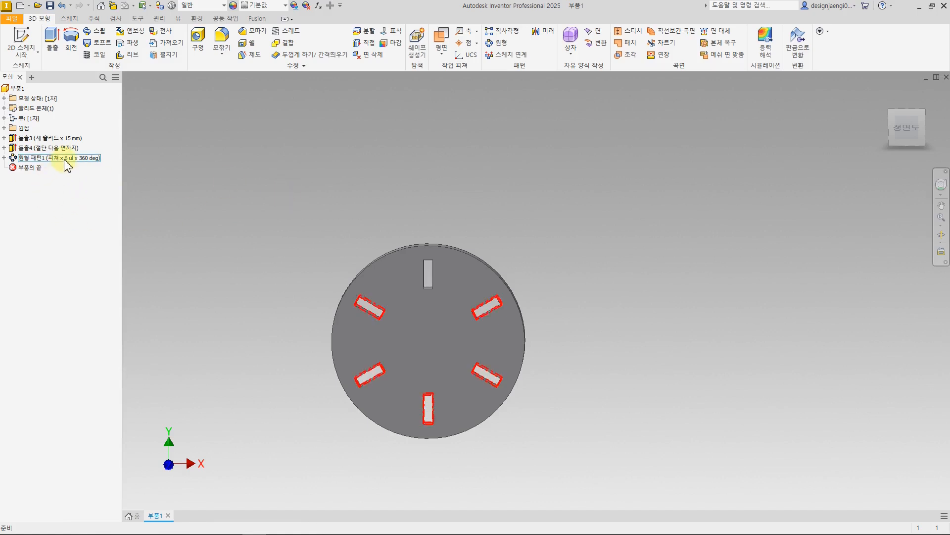
middle_drag(288, 260, 360, 224)
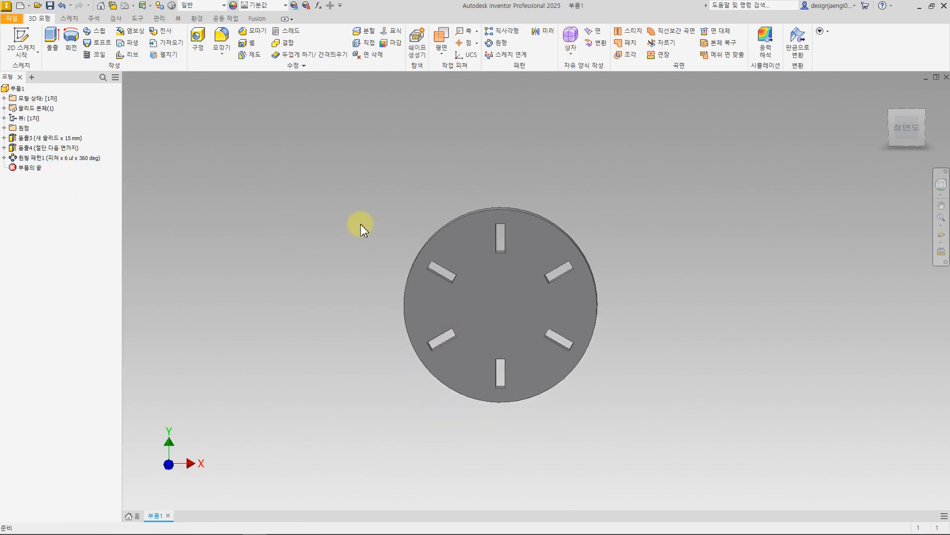
double_click(74, 158)
drag(250, 187, 261, 196)
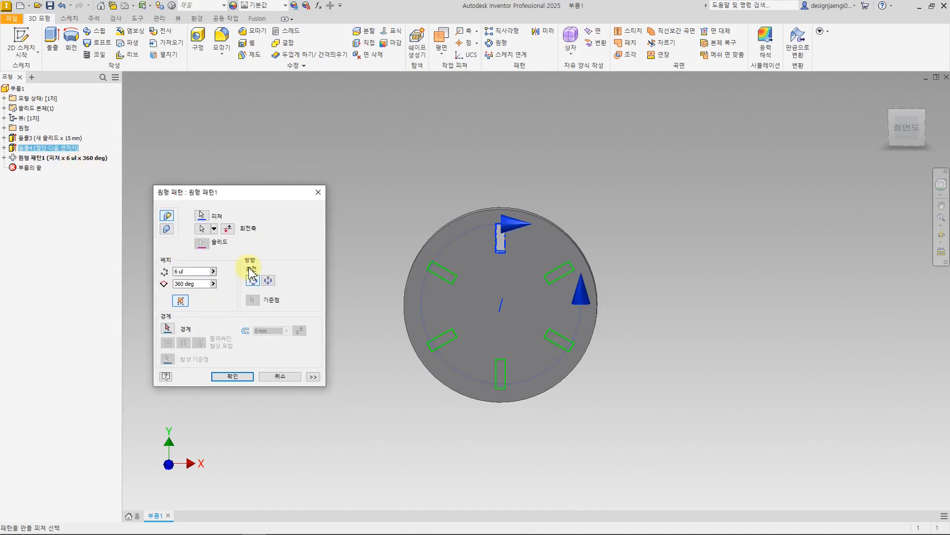
click(251, 280)
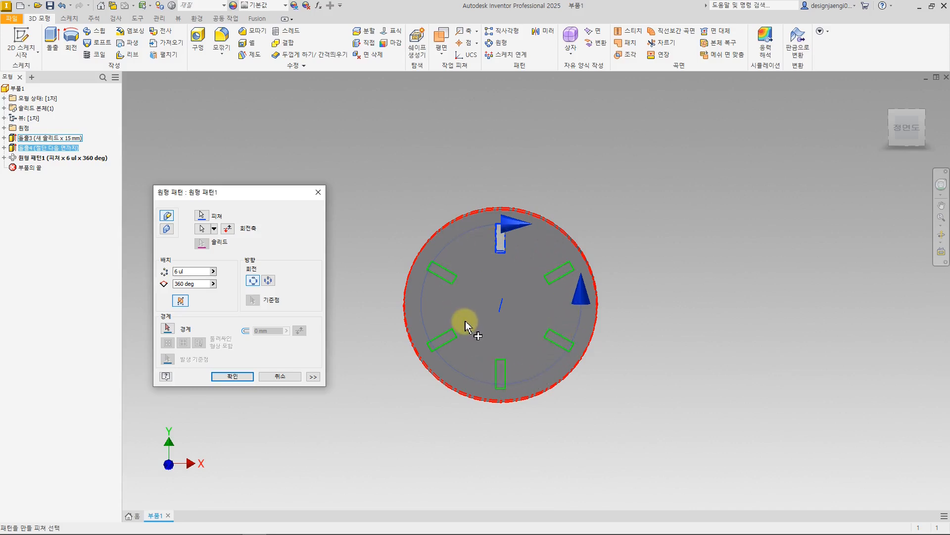
click(269, 280)
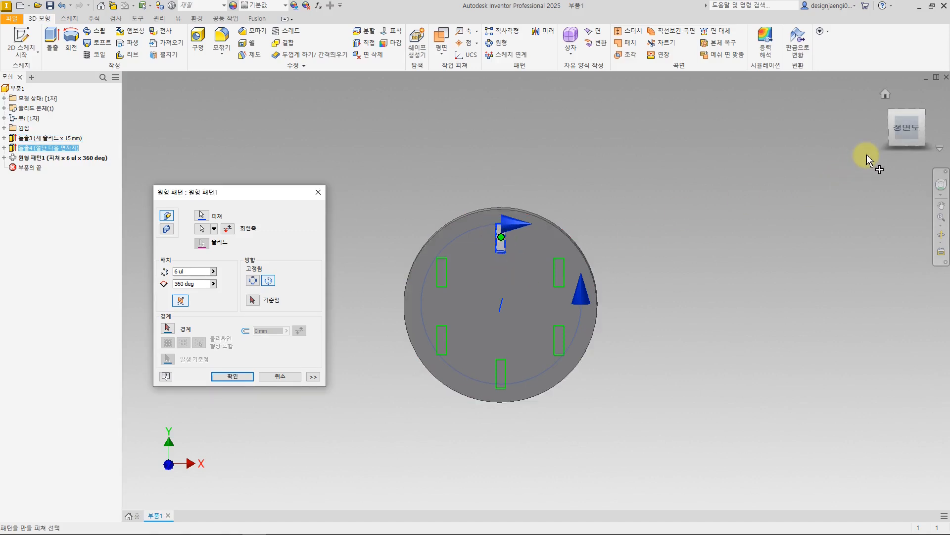
click(907, 127)
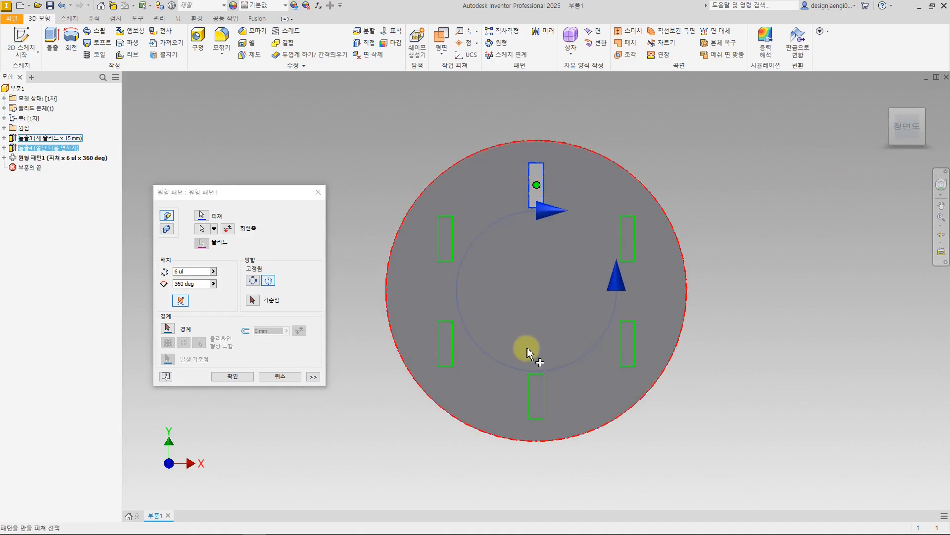
click(237, 375)
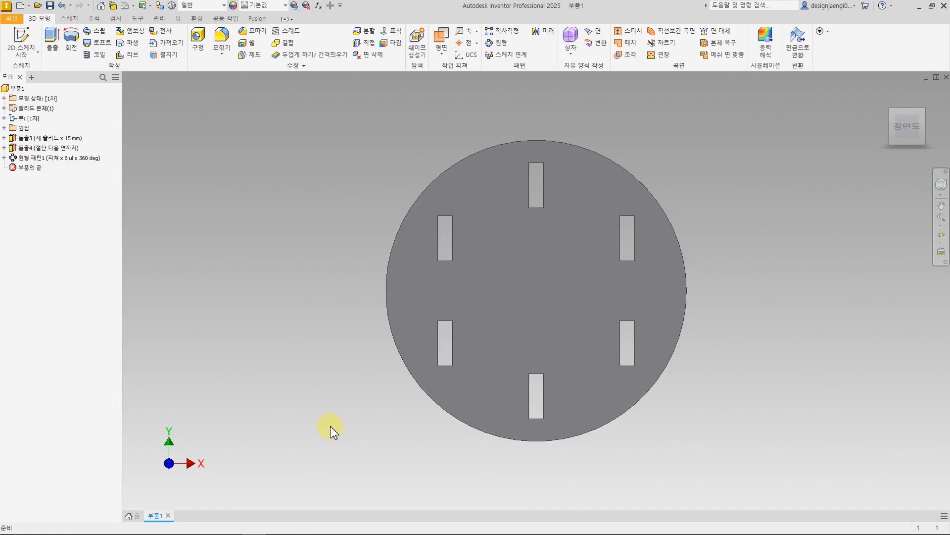
Step: Set the circular pattern's orientation back to rotational so the slots turn around the disc's center
click(670, 258)
double_click(65, 158)
click(252, 280)
click(239, 377)
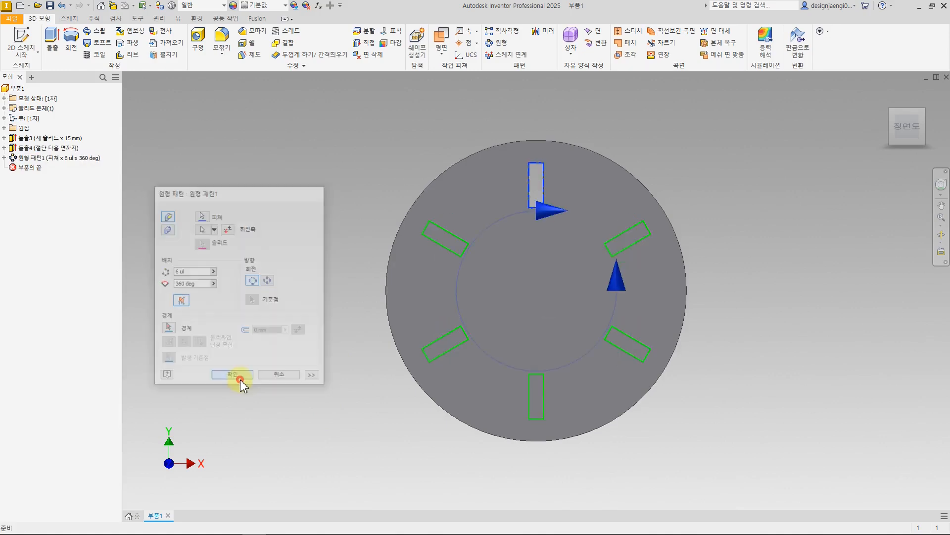
scroll(282, 382, up, 5)
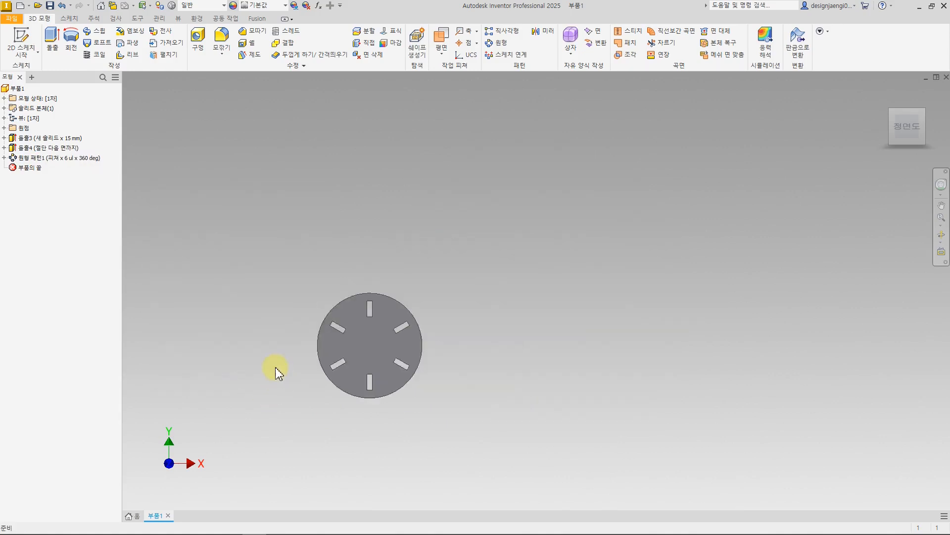
Step: Move the end-of-part marker above all the disc's features and delete every feature below it
drag(29, 174, 31, 144)
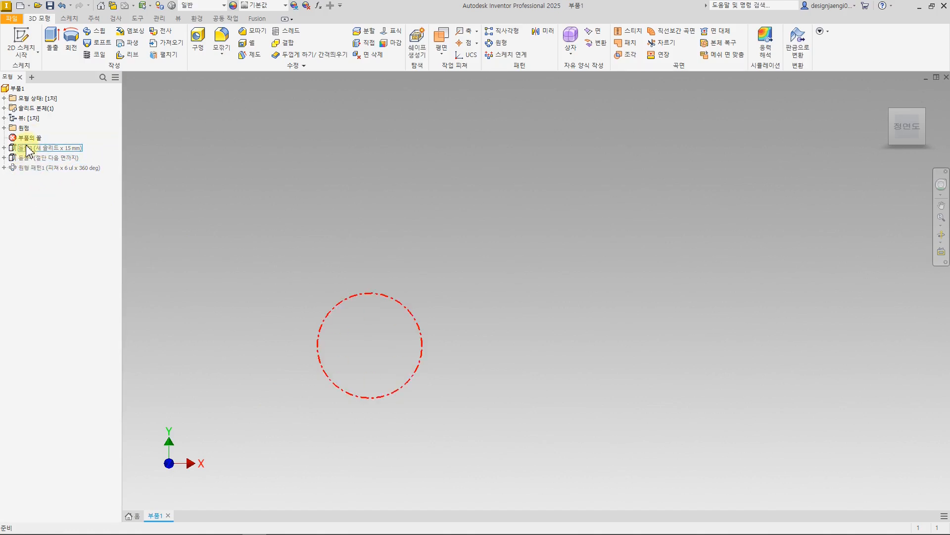
click(46, 199)
click(29, 133)
right_click(31, 140)
click(42, 165)
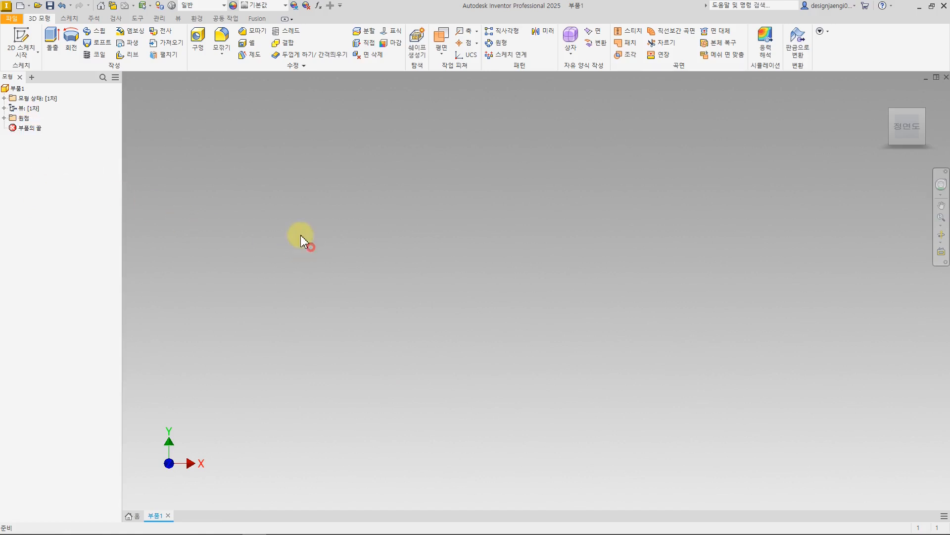
Step: Start a new 2D sketch on the XZ plane and orient the view with X pointing right
click(21, 36)
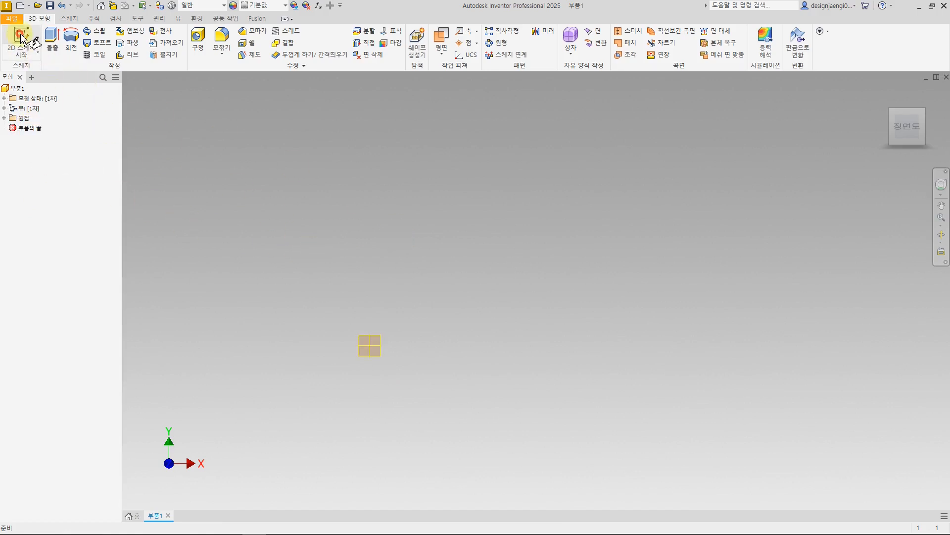
click(397, 301)
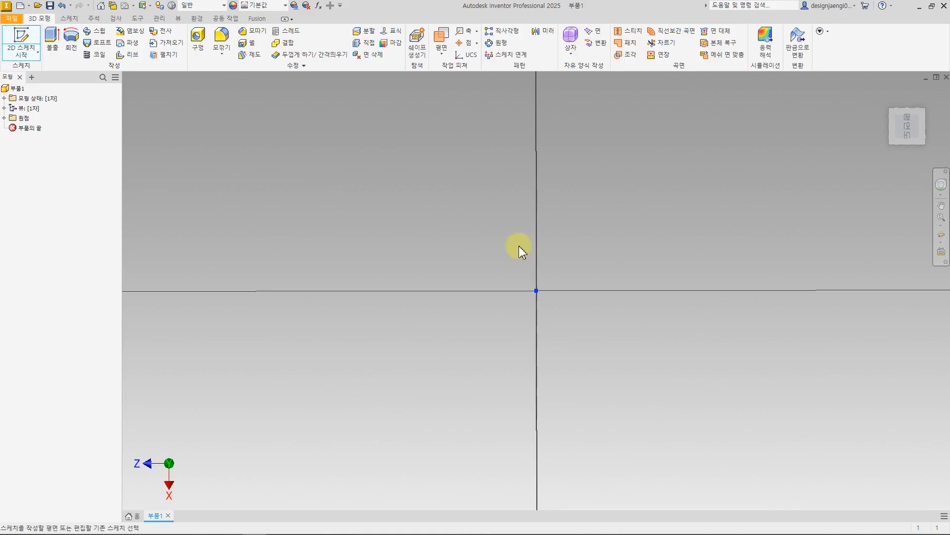
click(925, 94)
click(110, 48)
click(539, 296)
click(610, 371)
key(Escape)
key(ctrl+z)
Step: Sketch a two-point rectangle about 110 mm wide with its lower-left corner on the origin
click(117, 39)
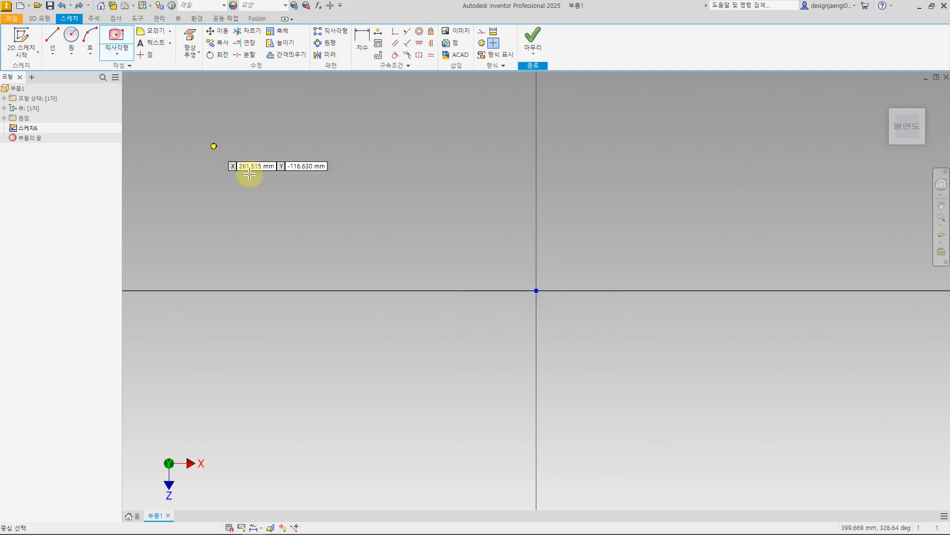
click(120, 56)
click(124, 79)
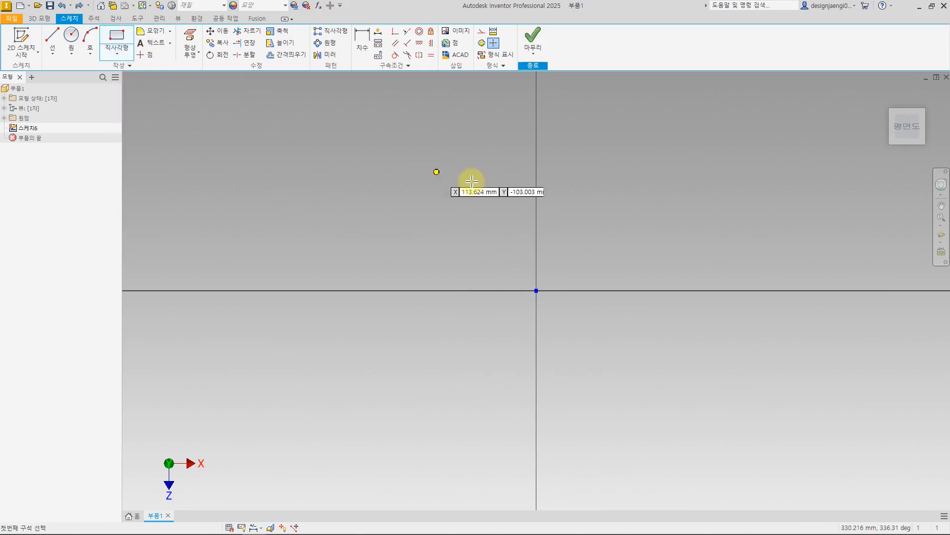
click(536, 290)
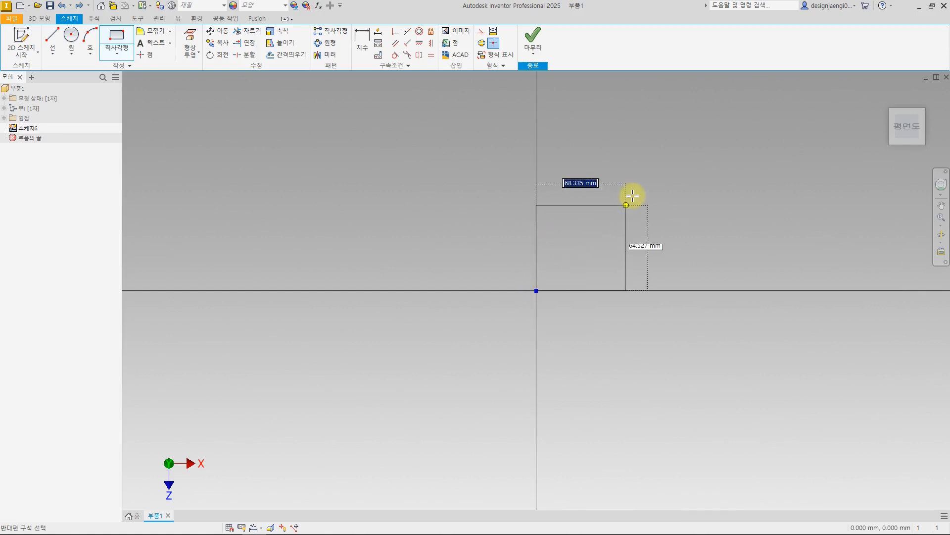
click(672, 143)
key(Escape)
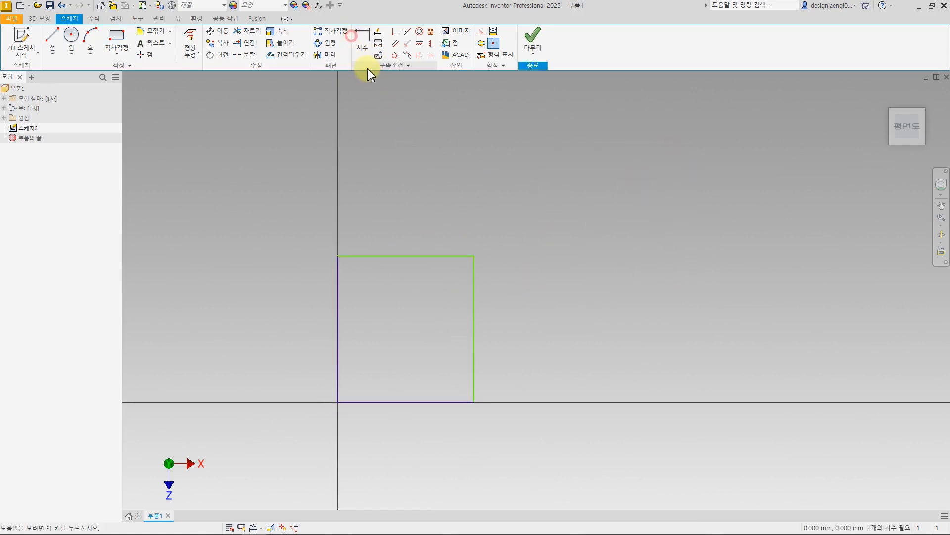
Step: Dimension the rectangle's width to 100 mm and make its upper and right edges equal
click(362, 47)
click(398, 255)
click(400, 221)
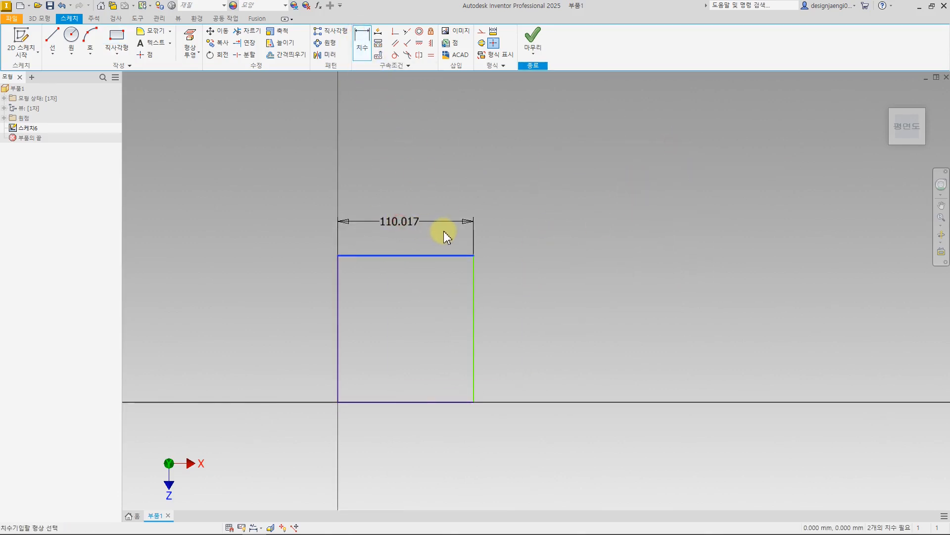
text(100)
key(Return)
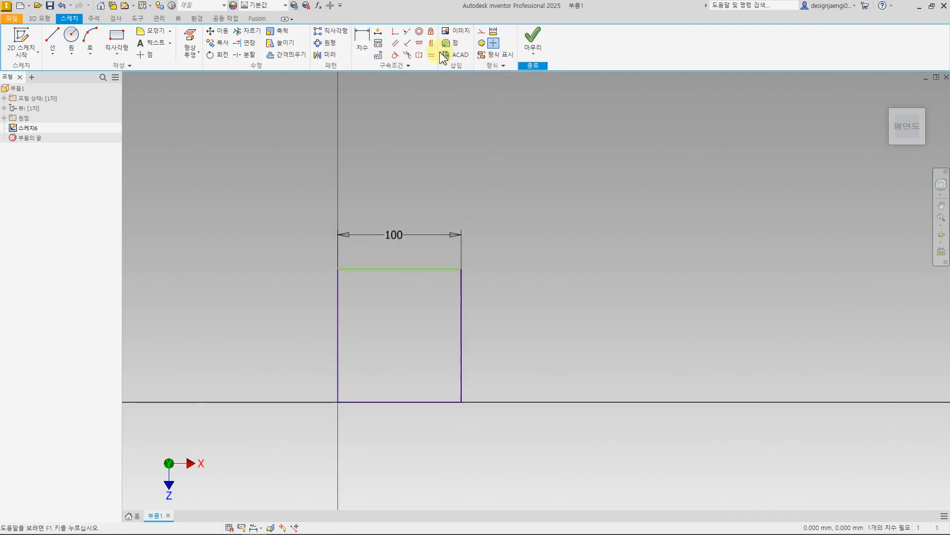
click(431, 55)
click(423, 266)
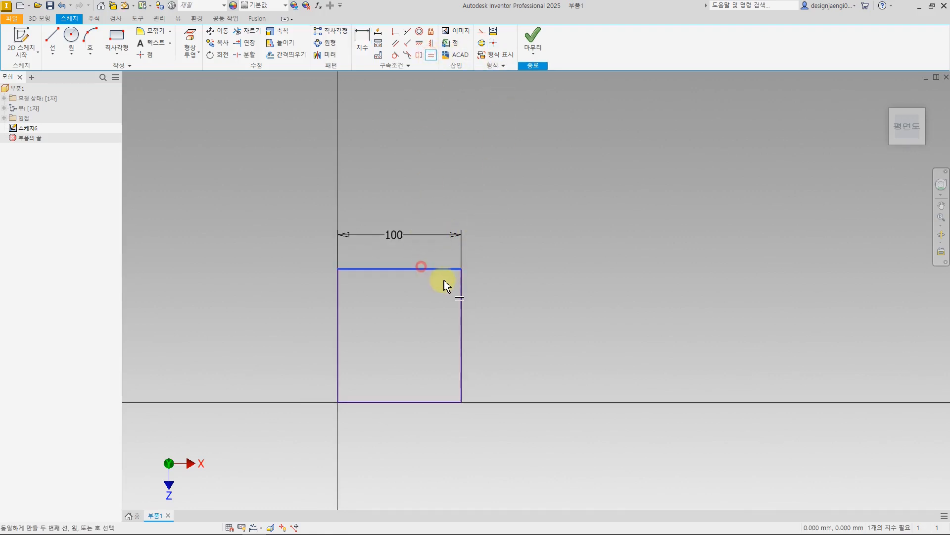
click(463, 292)
Step: Finish the sketch and extrude the square 10 mm as a new solid
click(533, 42)
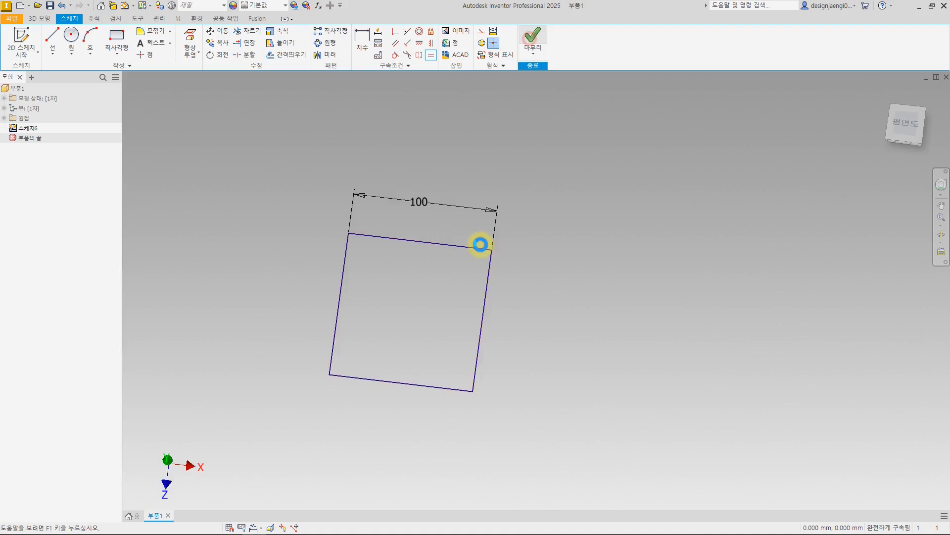
click(52, 40)
click(619, 320)
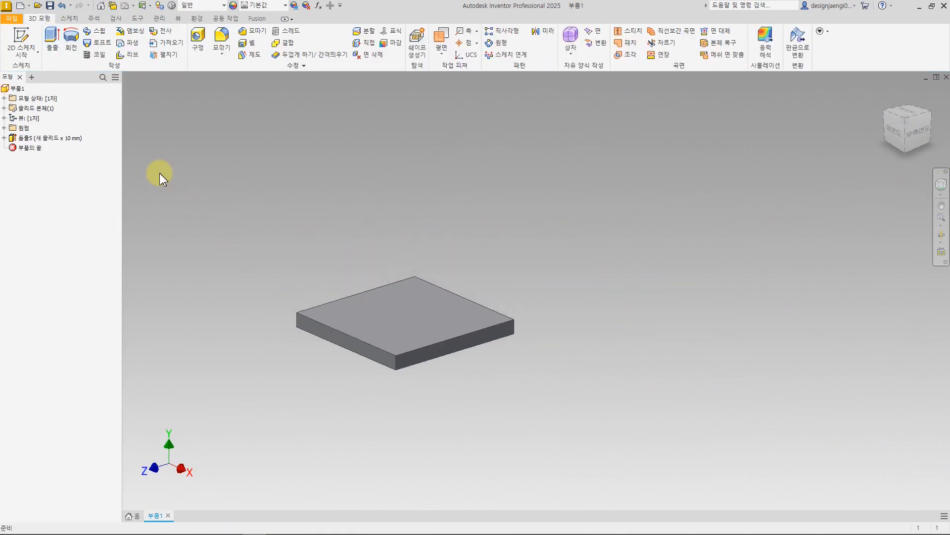
Step: Start a sketch on the plate's top face and draw a center-point circle near its upper edge
click(21, 39)
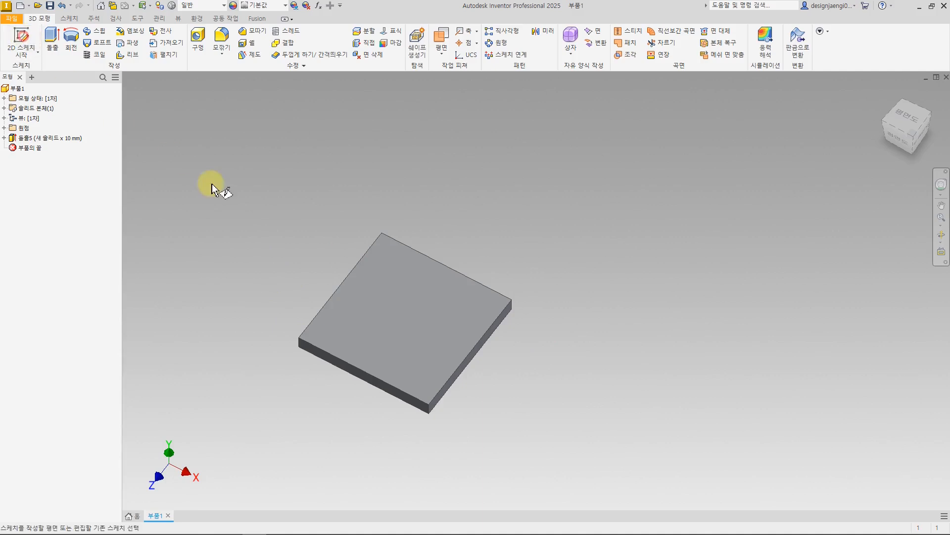
click(381, 277)
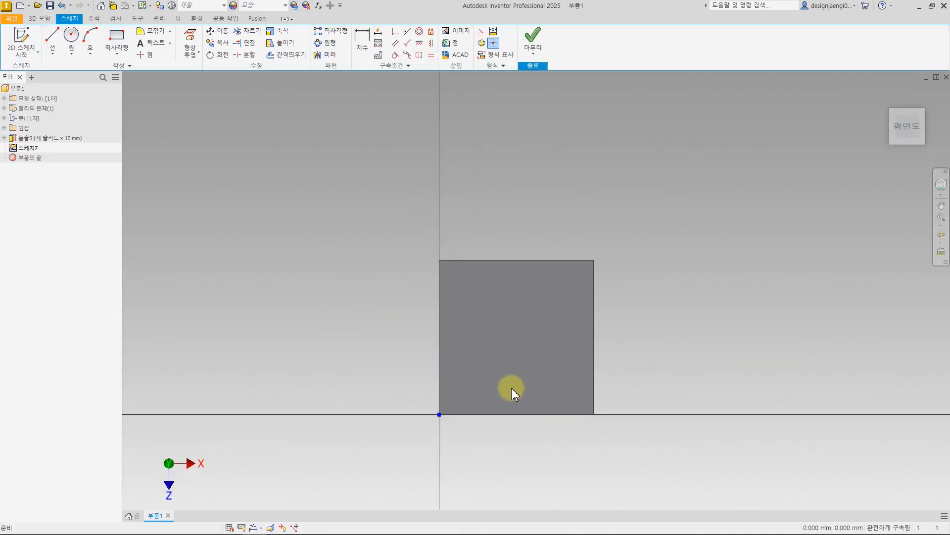
click(71, 35)
click(476, 264)
click(491, 279)
Step: Dimension the circle's diameter to 20 mm
click(362, 39)
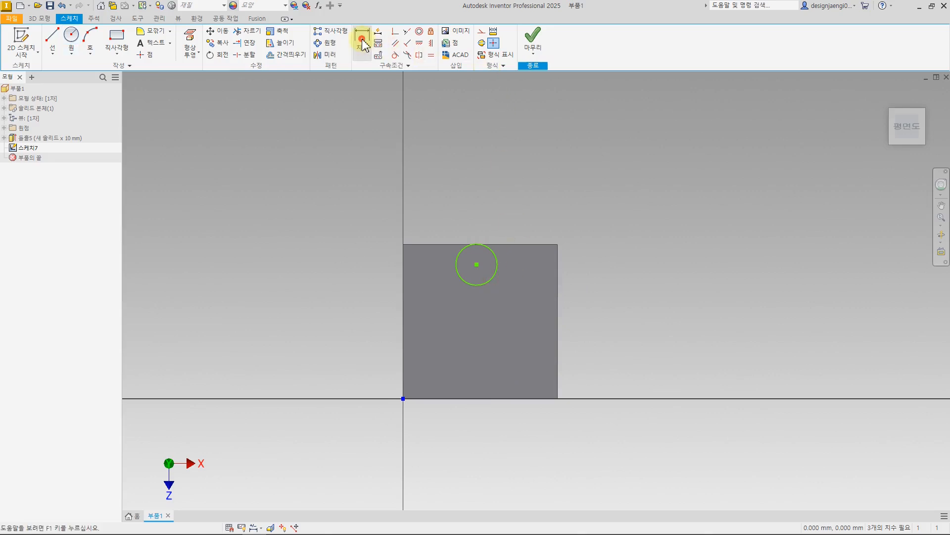
click(496, 259)
click(525, 246)
text(20)
key(Return)
key(Escape)
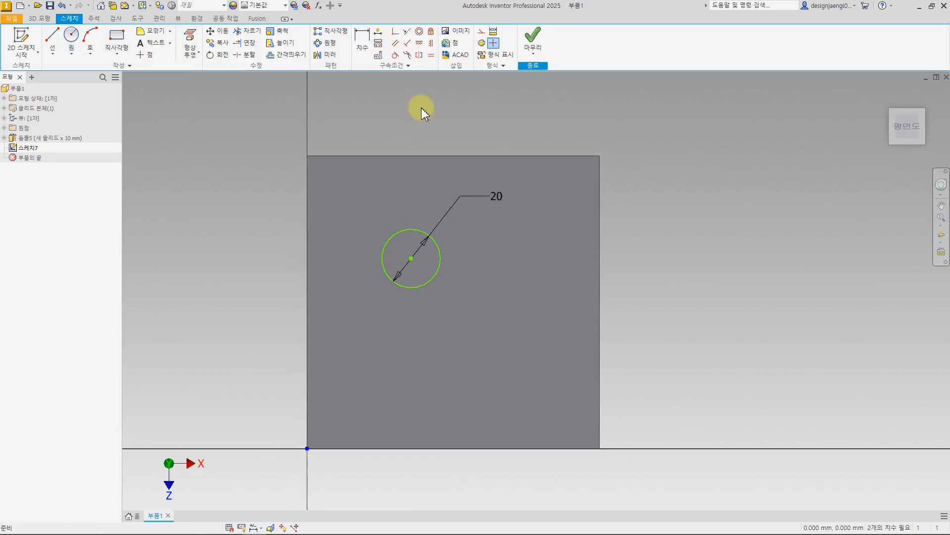
Step: Constrain the circle's center vertically to the midpoint of the plate's upper edge
key(l)
click(411, 258)
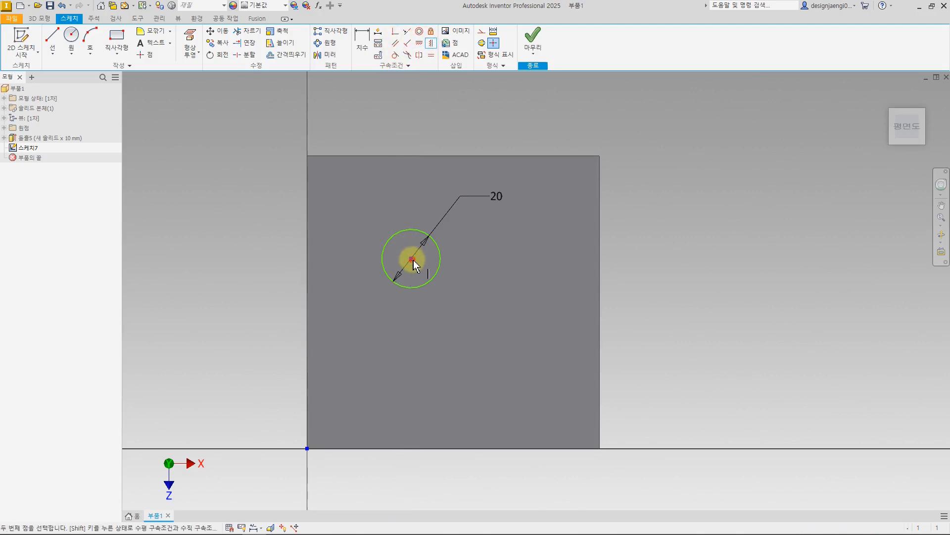
click(452, 155)
key(Escape)
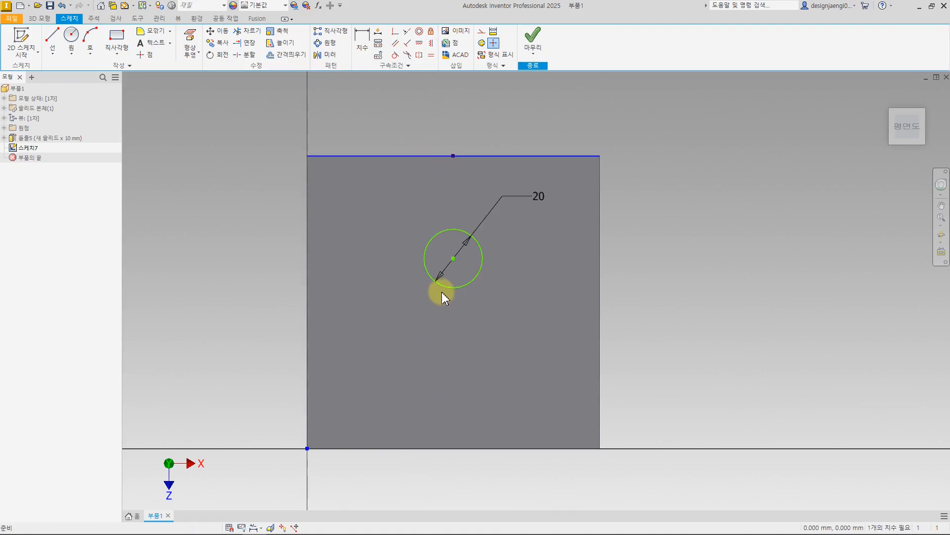
Step: Dimension the circle's center 15 mm below the plate's upper edge and finish the sketch
key(d)
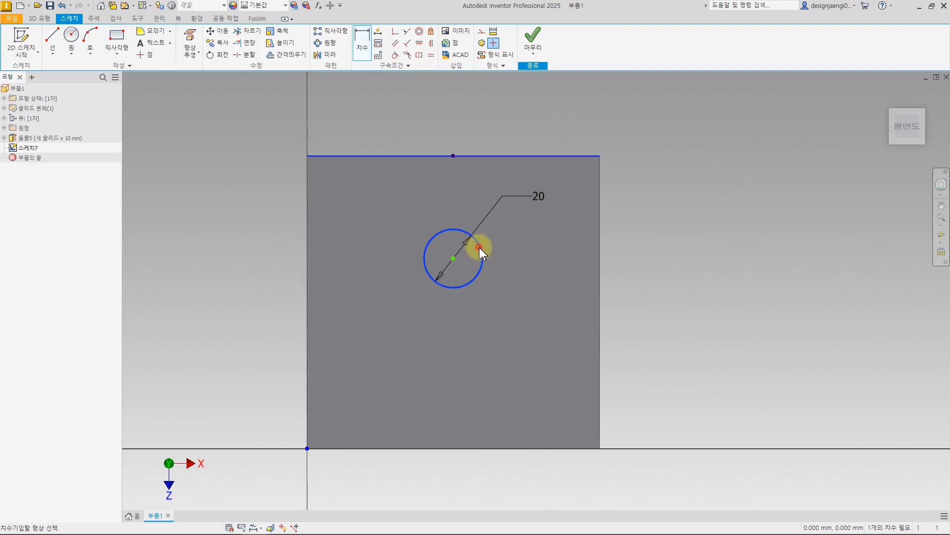
click(456, 156)
click(479, 247)
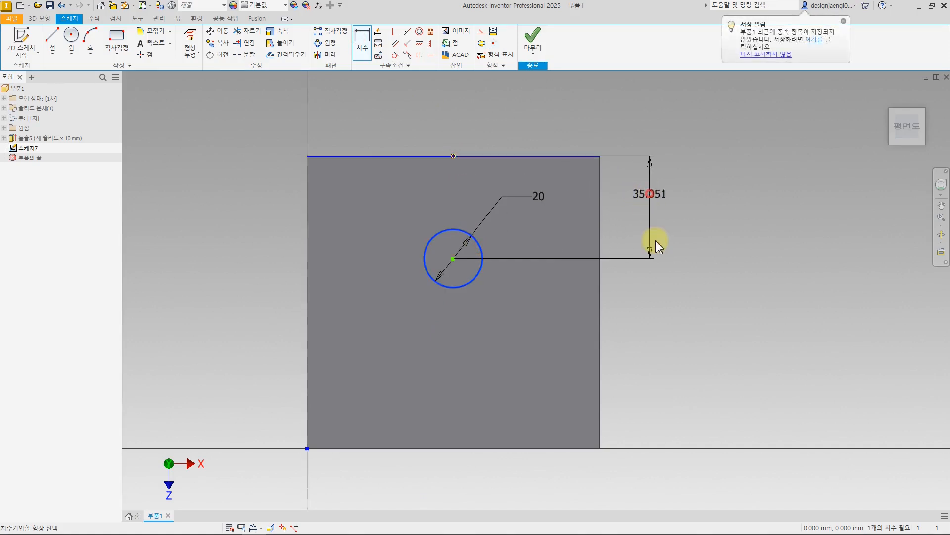
click(661, 261)
text(15)
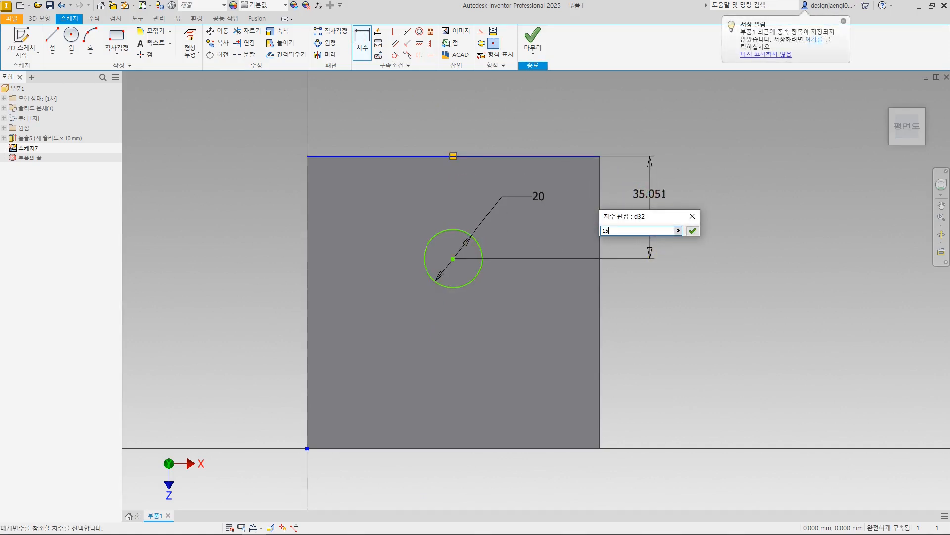
key(Return)
click(533, 39)
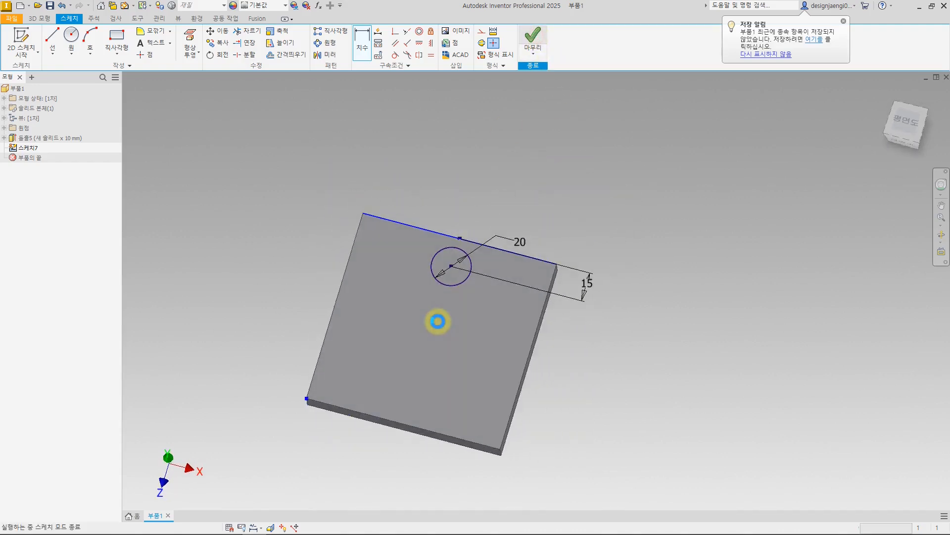
Step: Extrude the circle as a cut into the plate, ending at the next face, to make a through hole
click(52, 40)
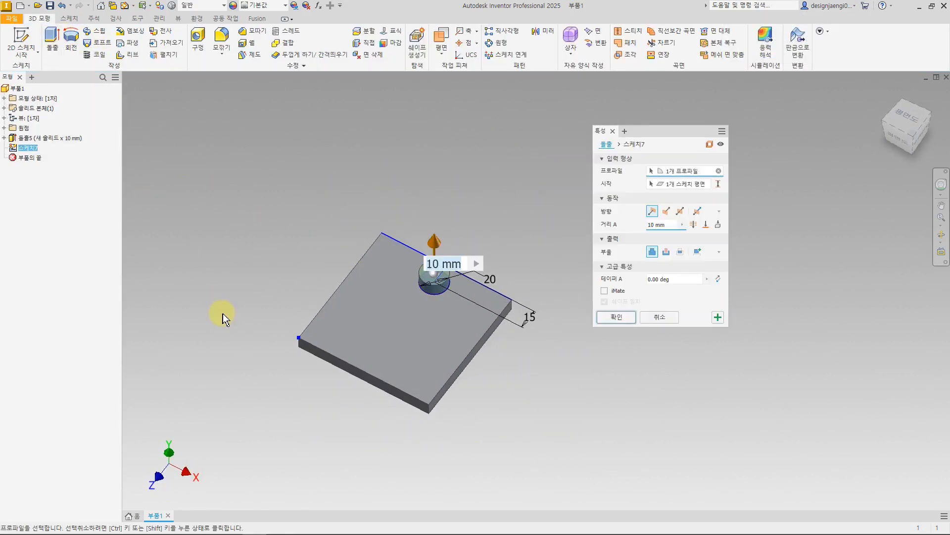
click(667, 252)
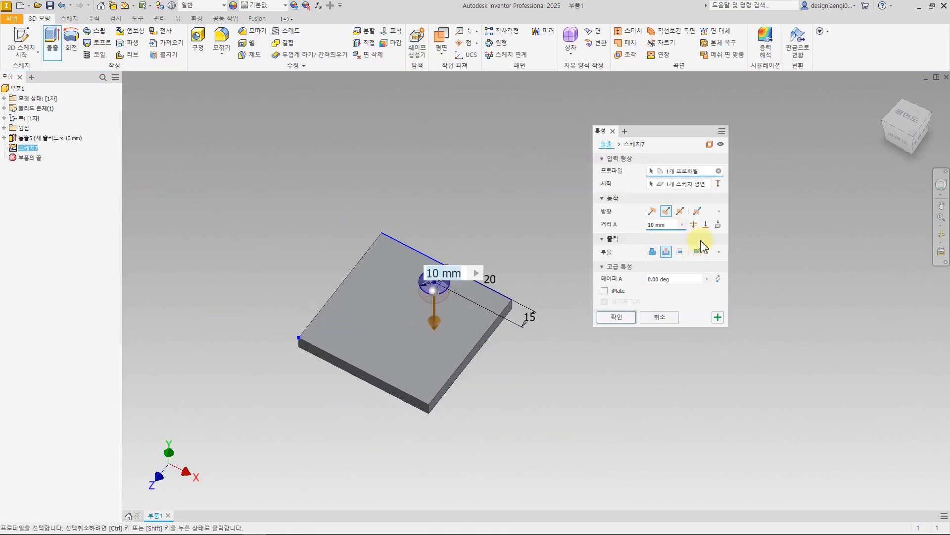
click(718, 224)
click(613, 330)
shift+middle_drag(575, 397, 578, 428)
mouse_move(449, 360)
mouse_down()
mouse_move(450, 329)
mouse_move(469, 343)
mouse_up()
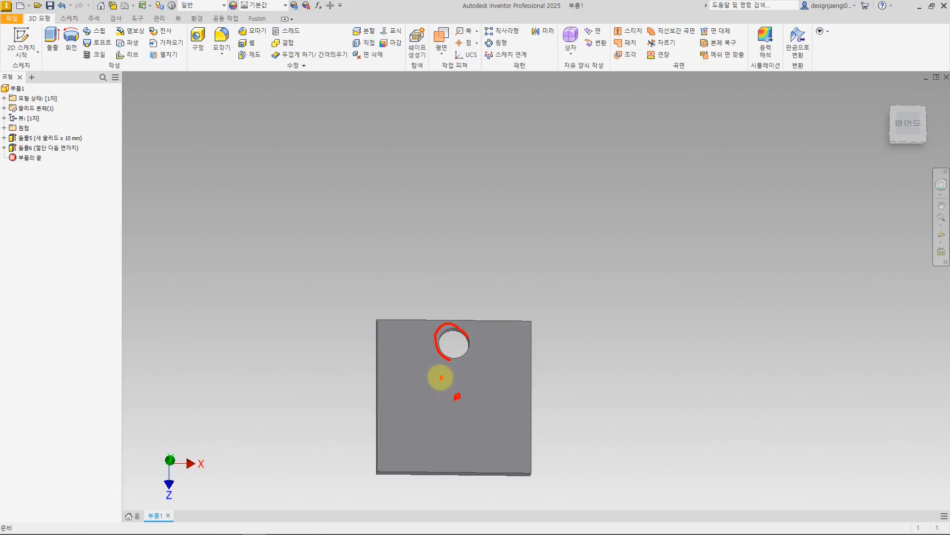
drag(403, 363, 416, 367)
mouse_move(414, 425)
mouse_down()
mouse_move(400, 450)
mouse_move(420, 442)
mouse_up()
mouse_move(475, 429)
mouse_down()
mouse_move(490, 426)
mouse_move(522, 391)
mouse_up()
drag(499, 362, 504, 363)
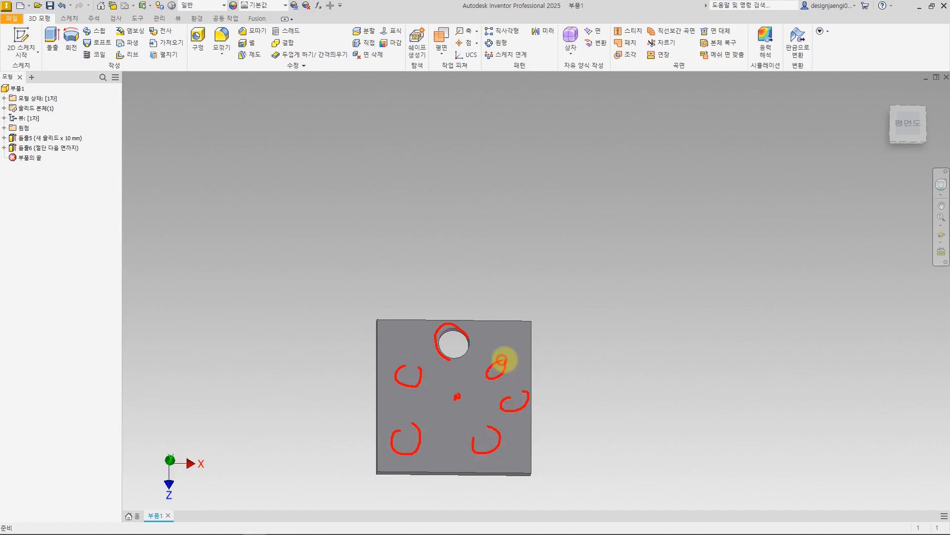
key(Escape)
shift+middle_drag(579, 440, 554, 436)
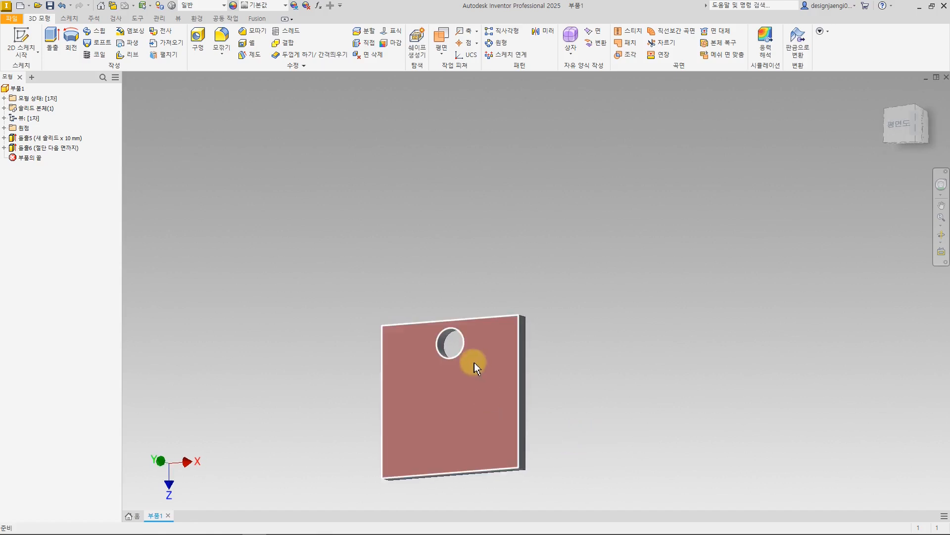
click(4, 128)
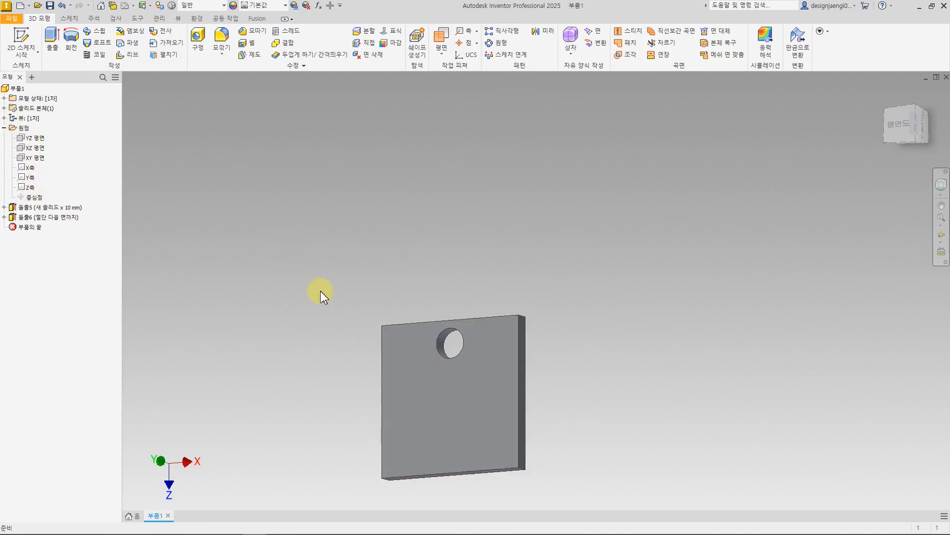
shift+middle_drag(322, 290, 365, 327)
middle_drag(308, 342, 316, 281)
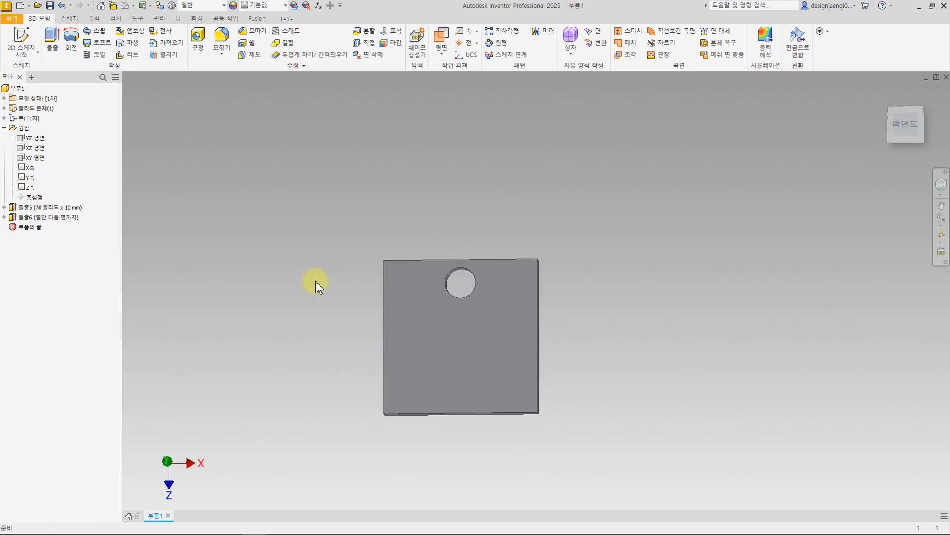
Step: Start a sketch on the plate's top face and place a sketch point near its center
click(22, 43)
click(435, 340)
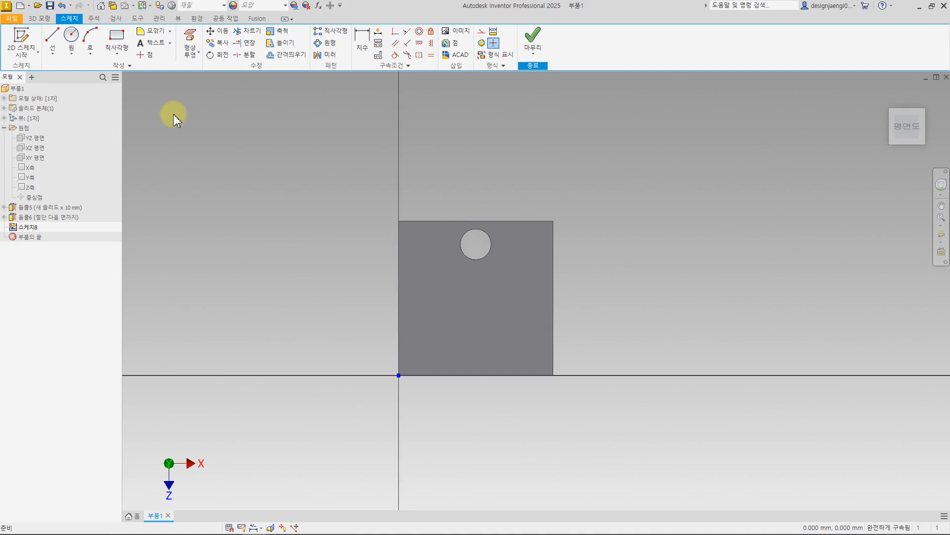
click(145, 54)
click(469, 296)
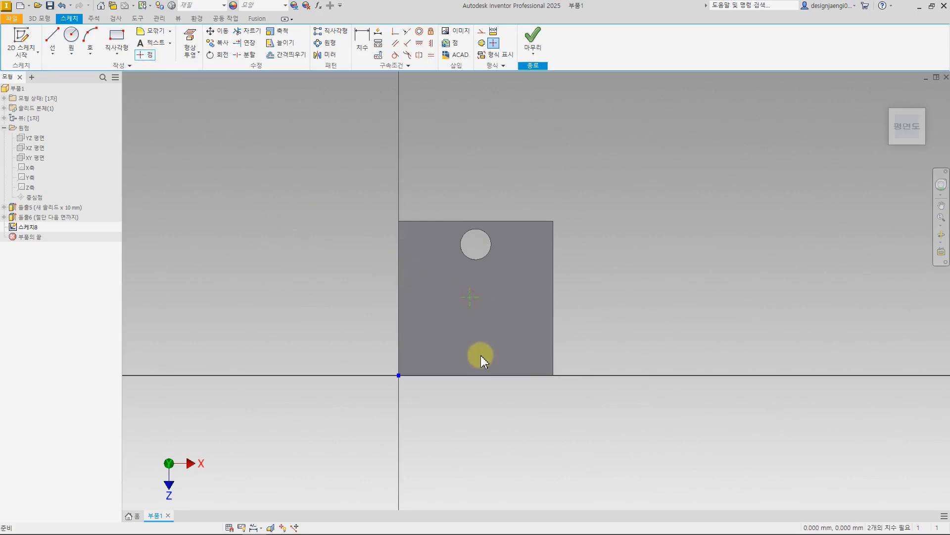
Step: Center the sketch point by aligning it horizontally with the right edge's midpoint and vertically with the upper edge's midpoint, and finish the sketch
scroll(490, 327, up, 3)
click(419, 43)
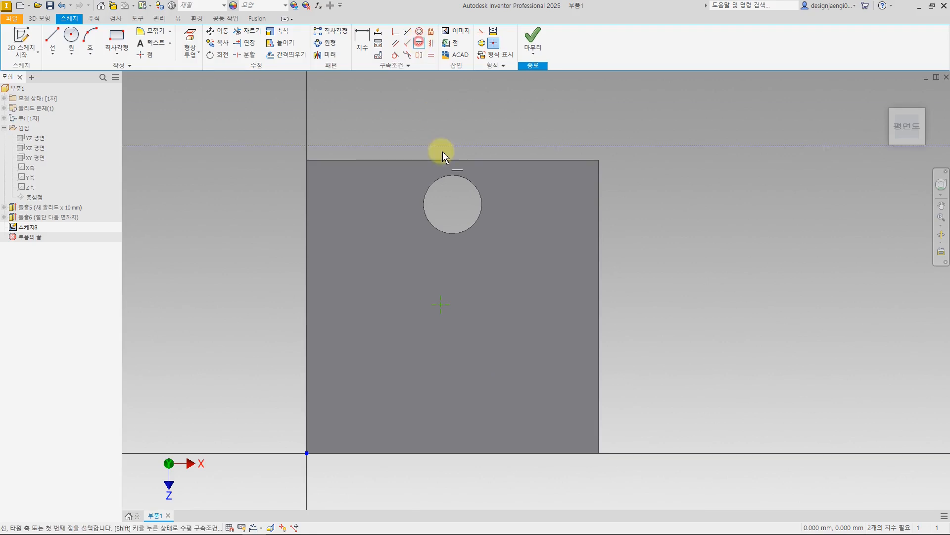
click(442, 302)
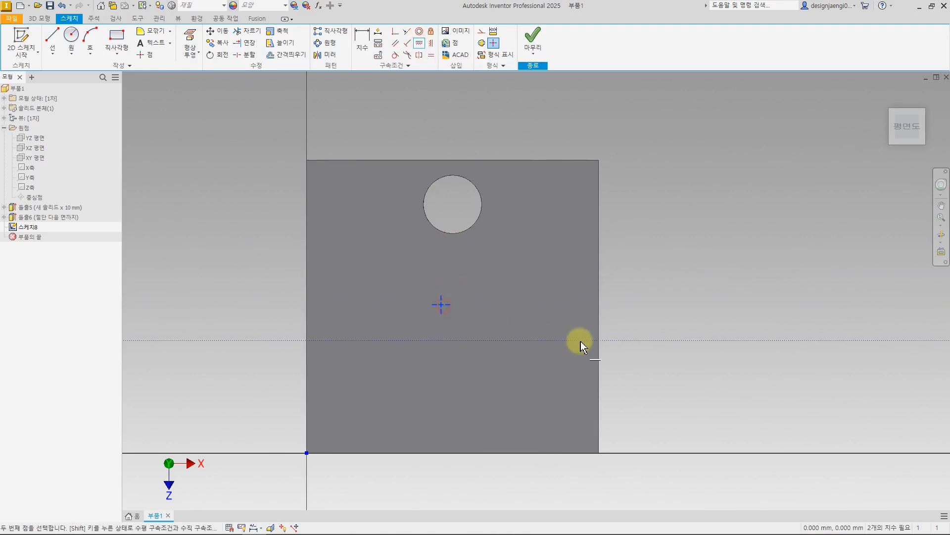
click(599, 306)
click(431, 44)
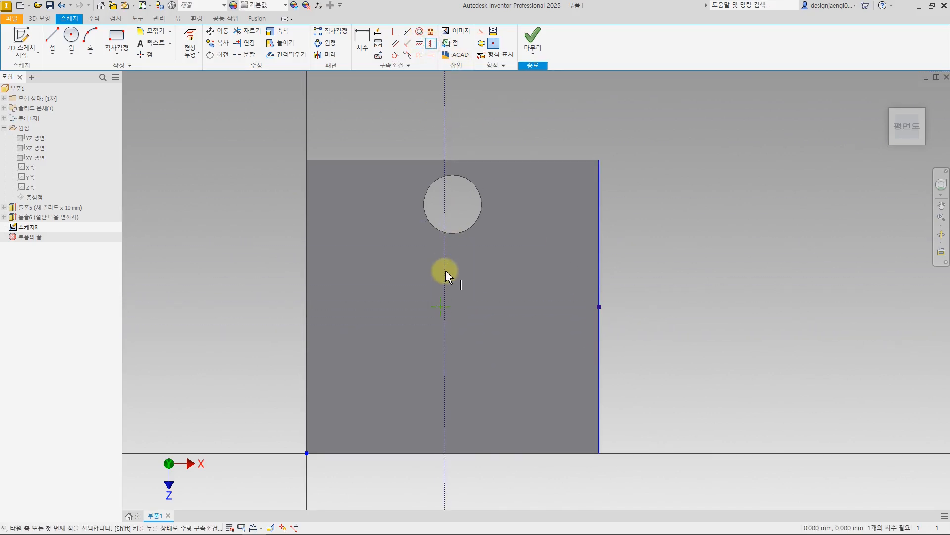
click(444, 307)
click(453, 160)
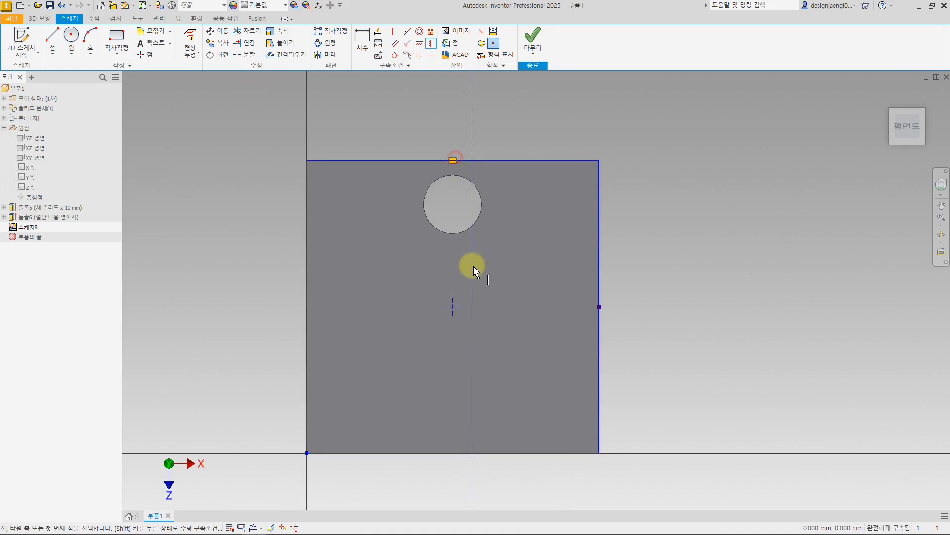
key(Escape)
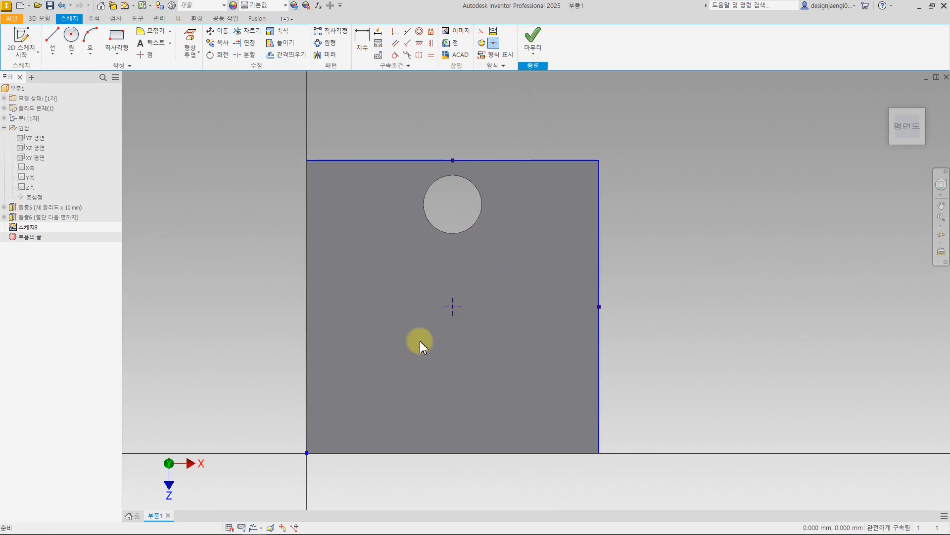
click(532, 37)
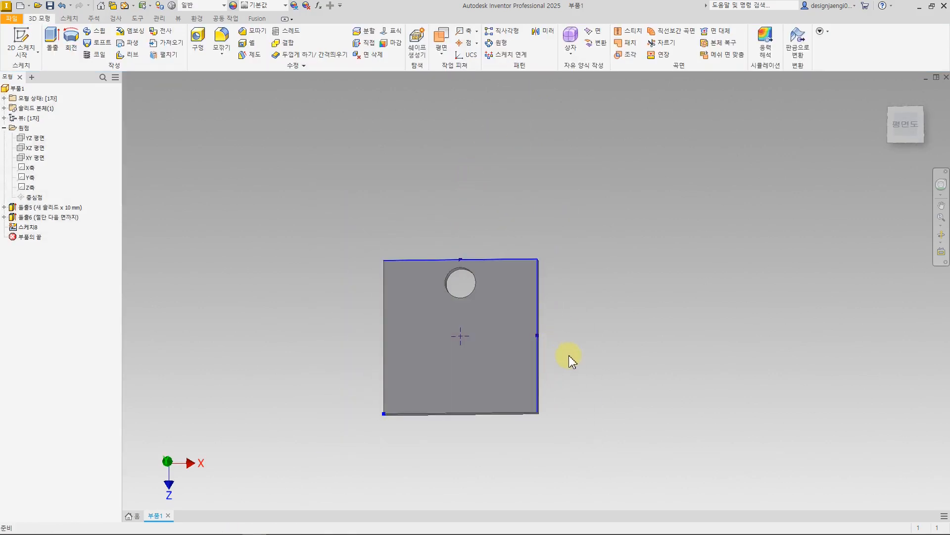
Step: Create a work axis through the central sketch point, normal to the plate's top face
shift+middle_drag(592, 387, 595, 258)
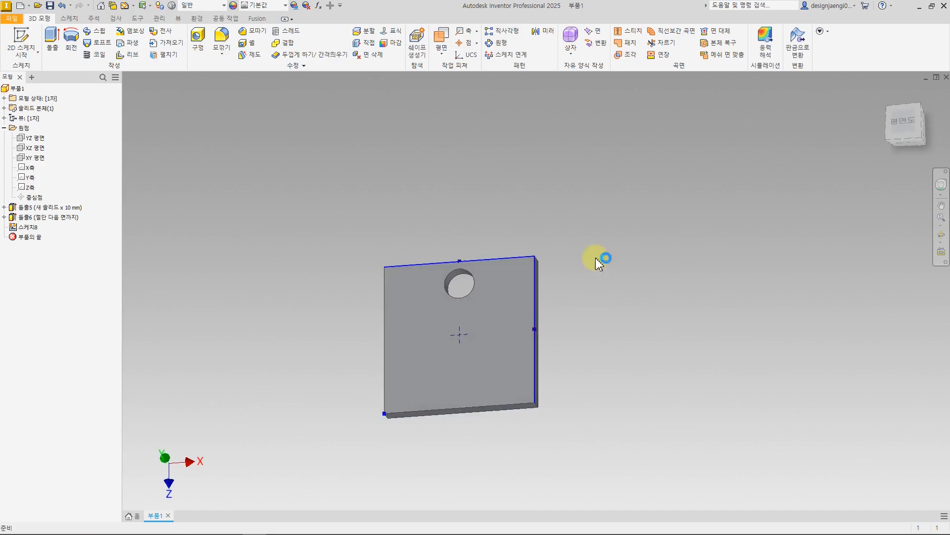
click(469, 33)
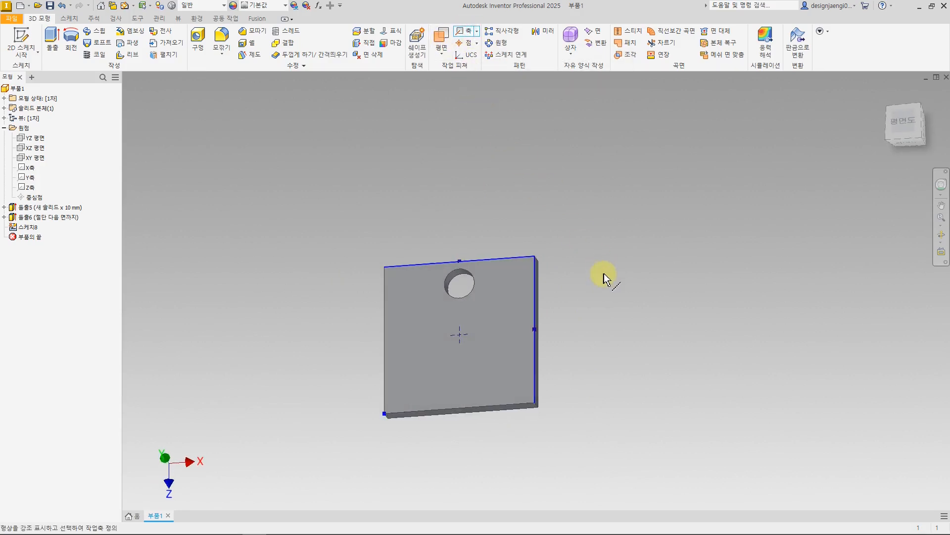
click(506, 335)
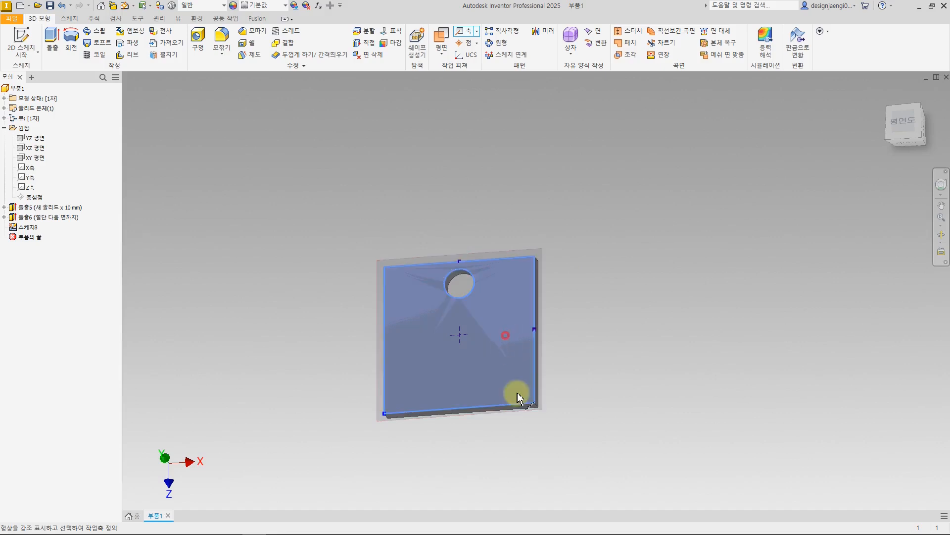
click(462, 335)
shift+middle_drag(510, 452, 456, 450)
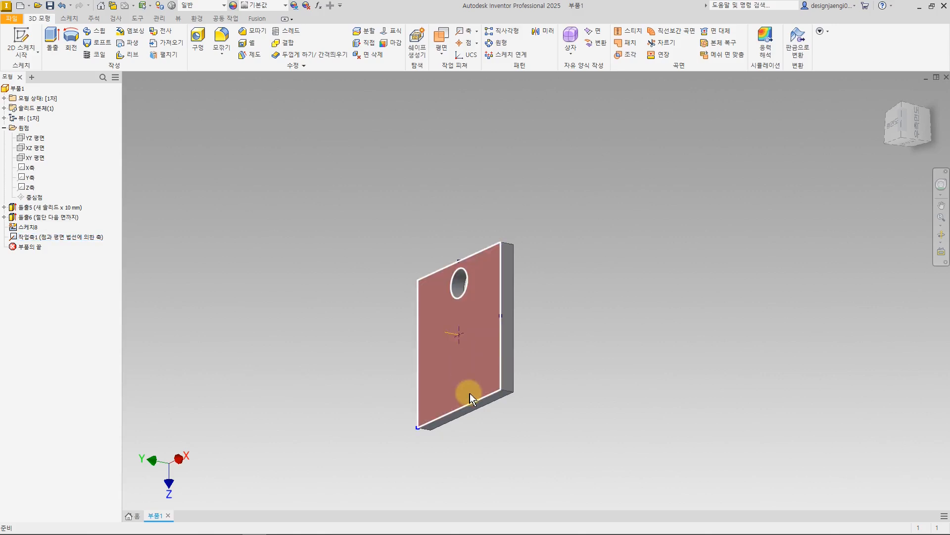
shift+middle_drag(516, 467, 490, 416)
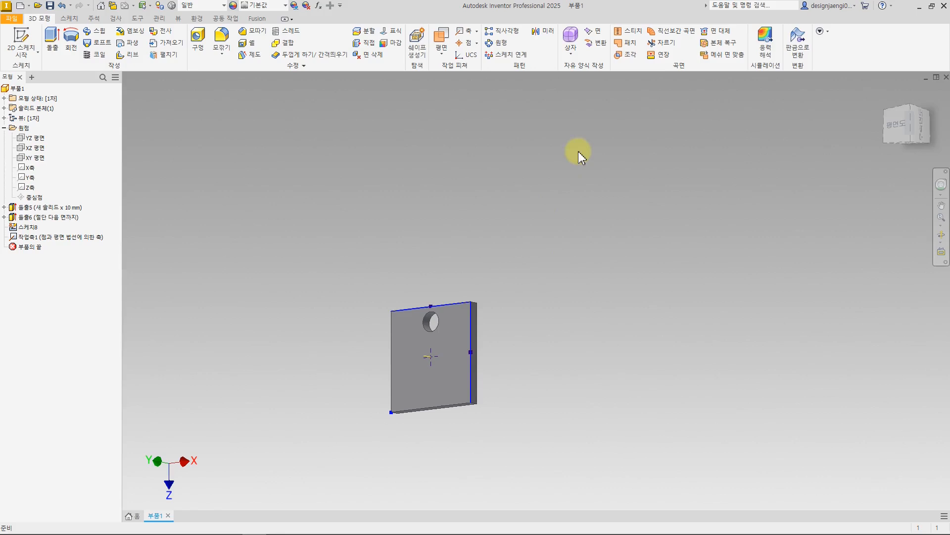
Step: Create a circular pattern of the hole about the new work axis with 6 occurrences over 360 degrees
click(496, 43)
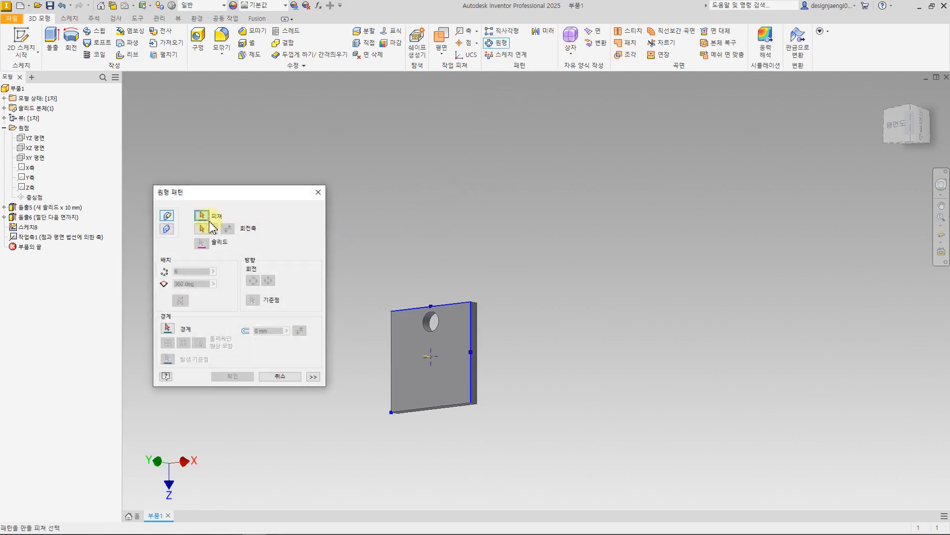
click(431, 322)
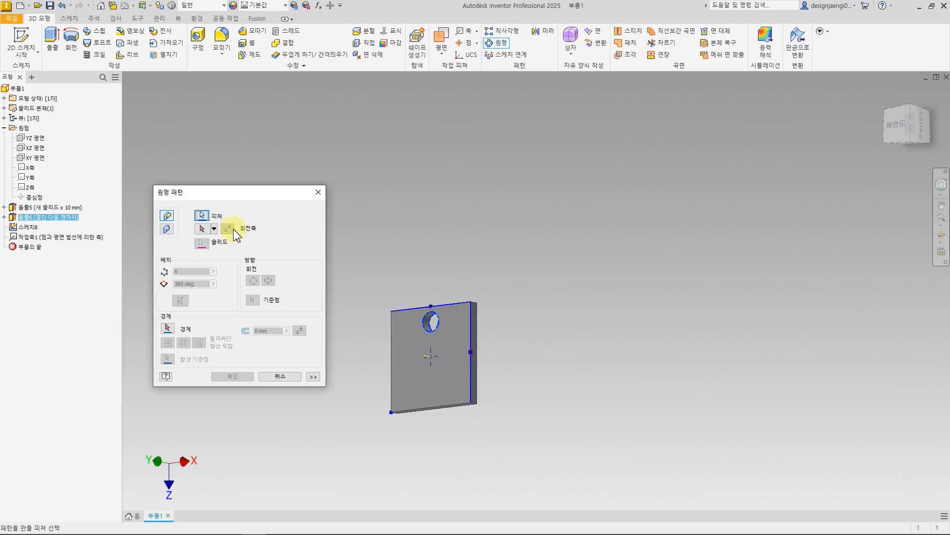
click(205, 229)
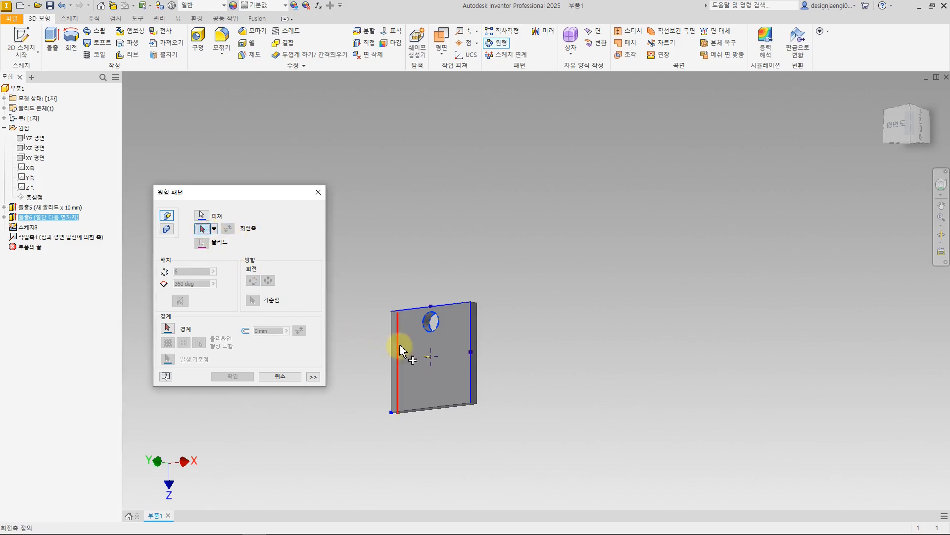
click(429, 355)
shift+middle_drag(353, 411, 385, 409)
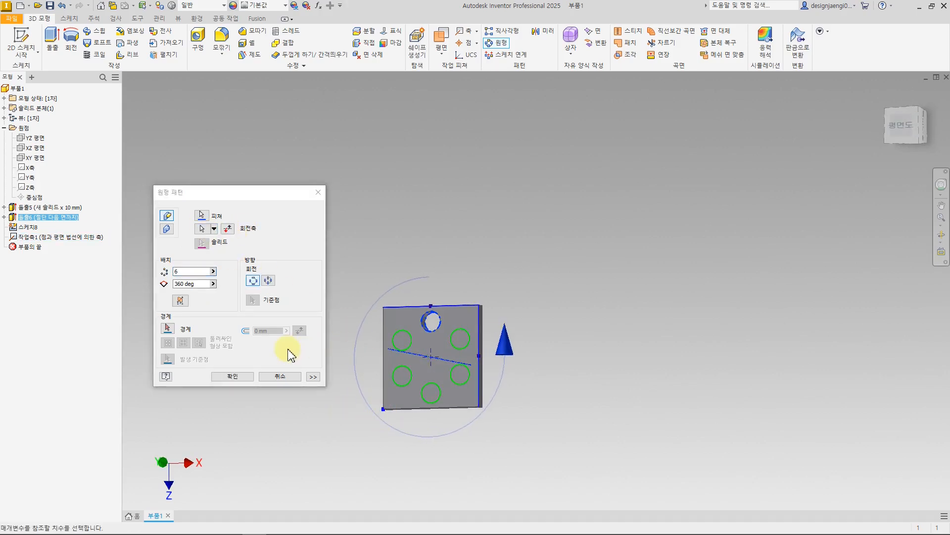
click(232, 376)
shift+middle_drag(478, 391, 537, 404)
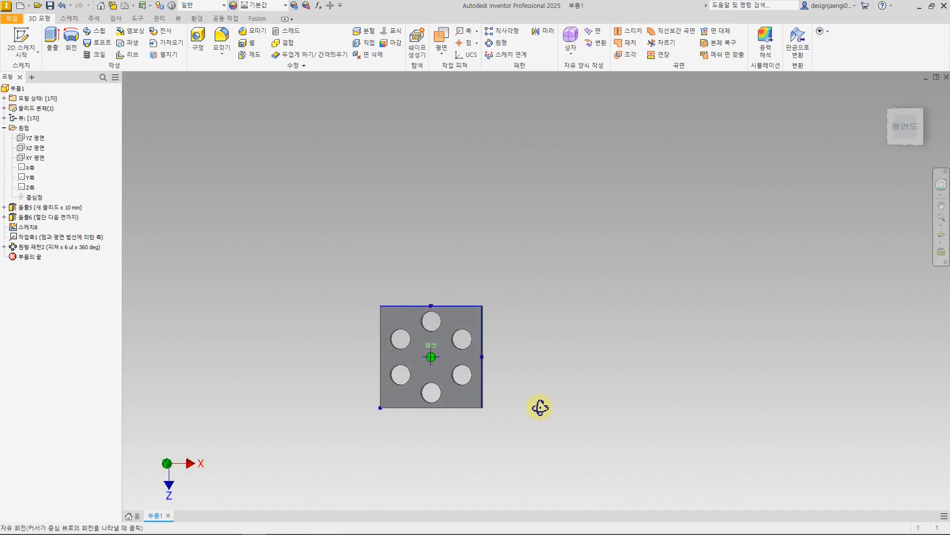
scroll(394, 400, up, 3)
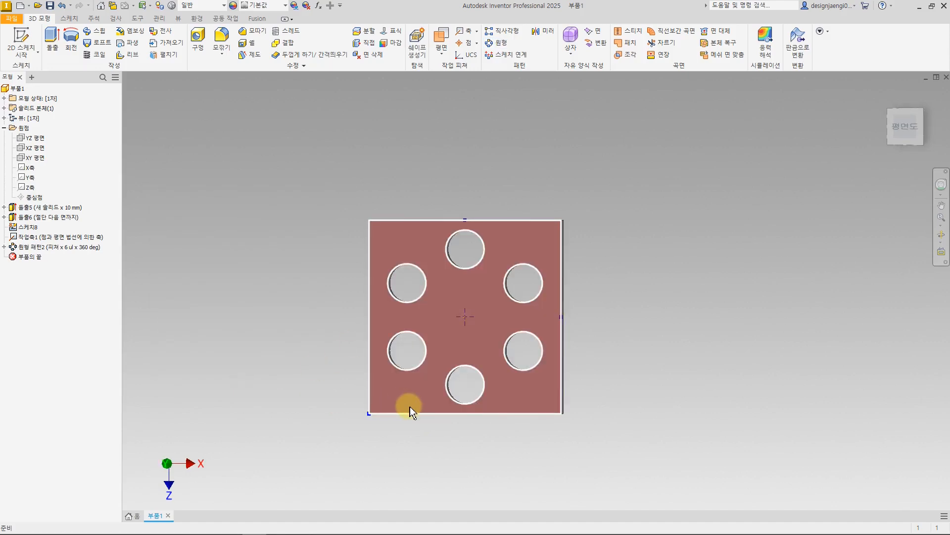